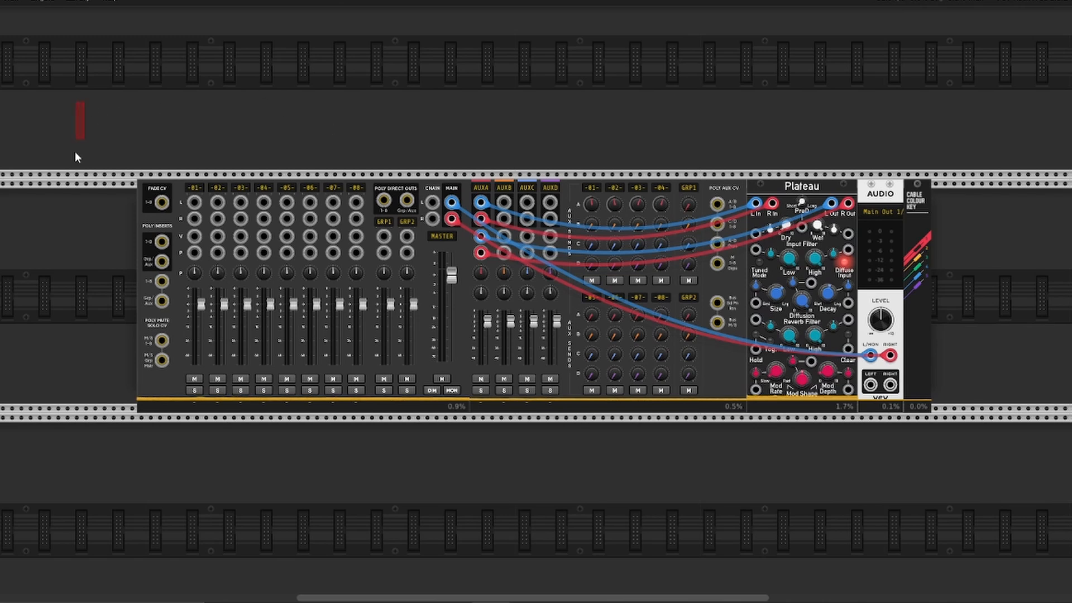
Step: Examine the starting patch: the mixer, its aux sends, the Plateau reverb and the audio output module
drag(82, 199, 83, 201)
drag(101, 79, 447, 297)
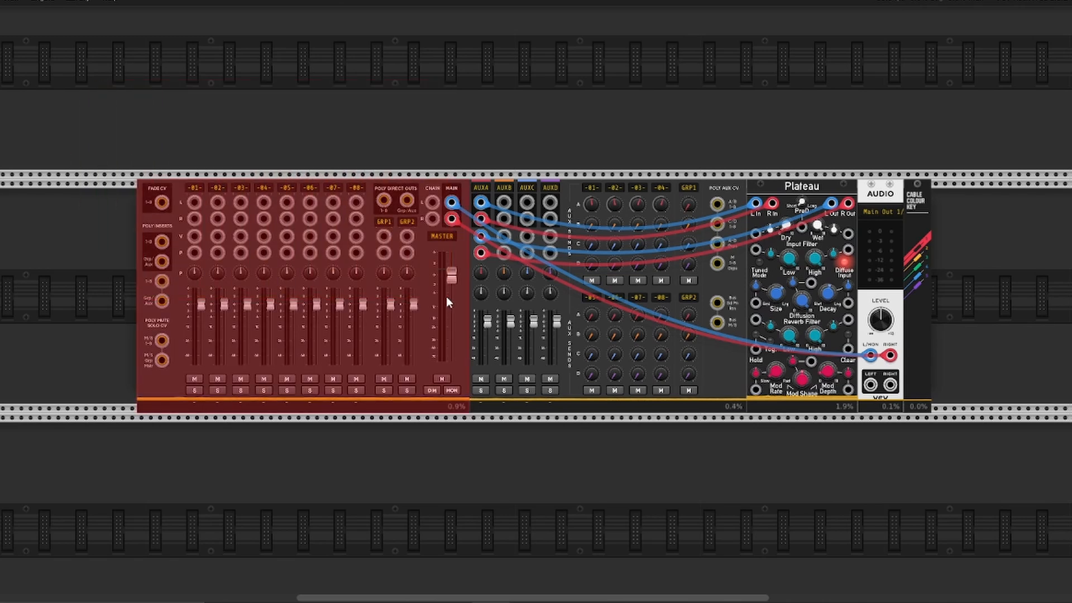
click(172, 59)
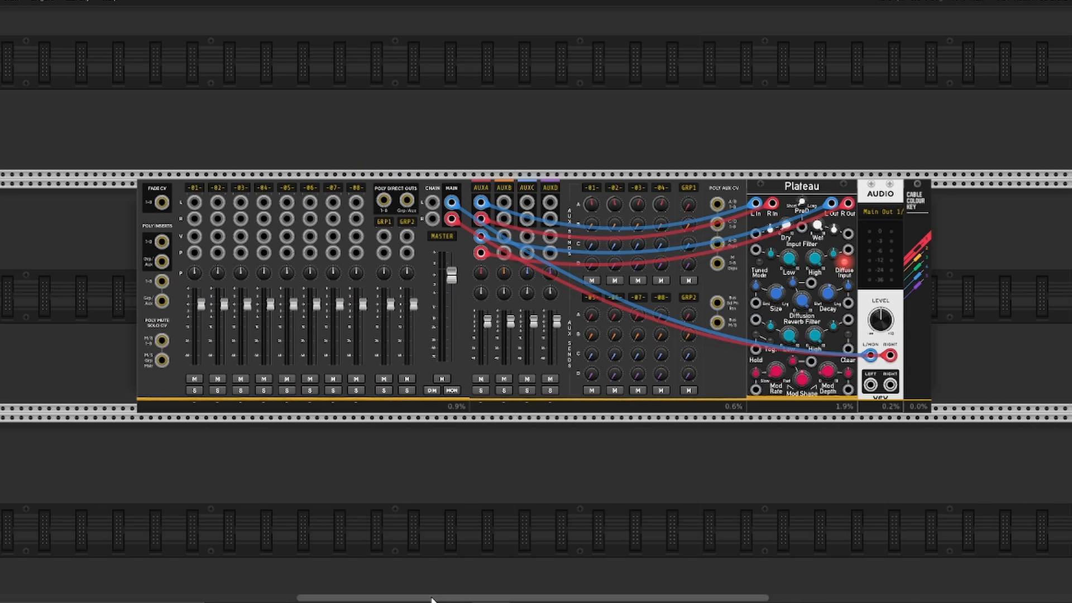
drag(432, 600, 431, 599)
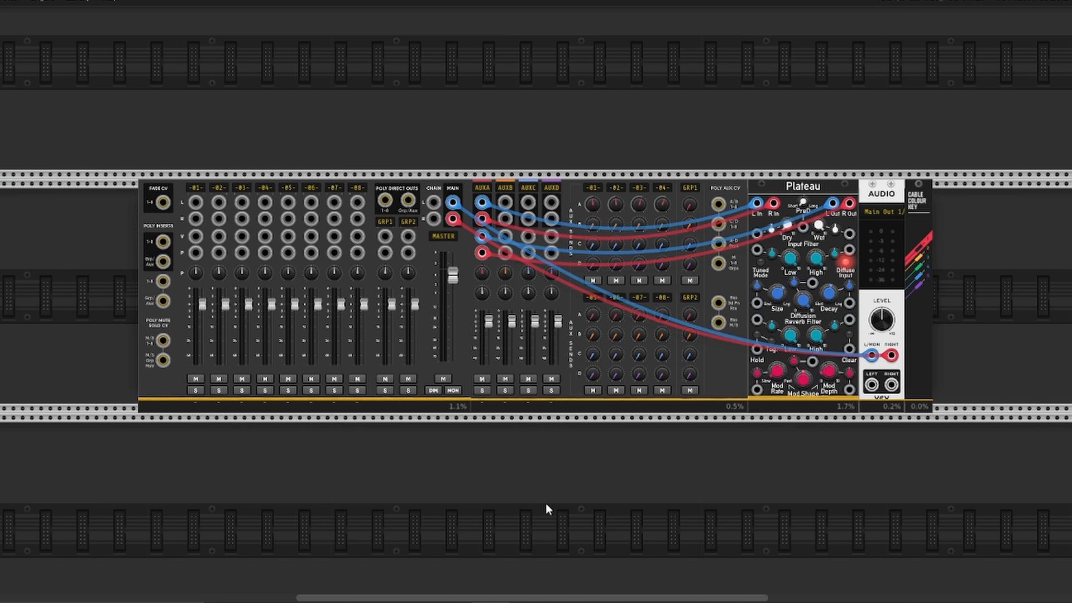
mouse_move(555, 599)
mouse_down()
mouse_move(540, 599)
mouse_move(562, 600)
mouse_up()
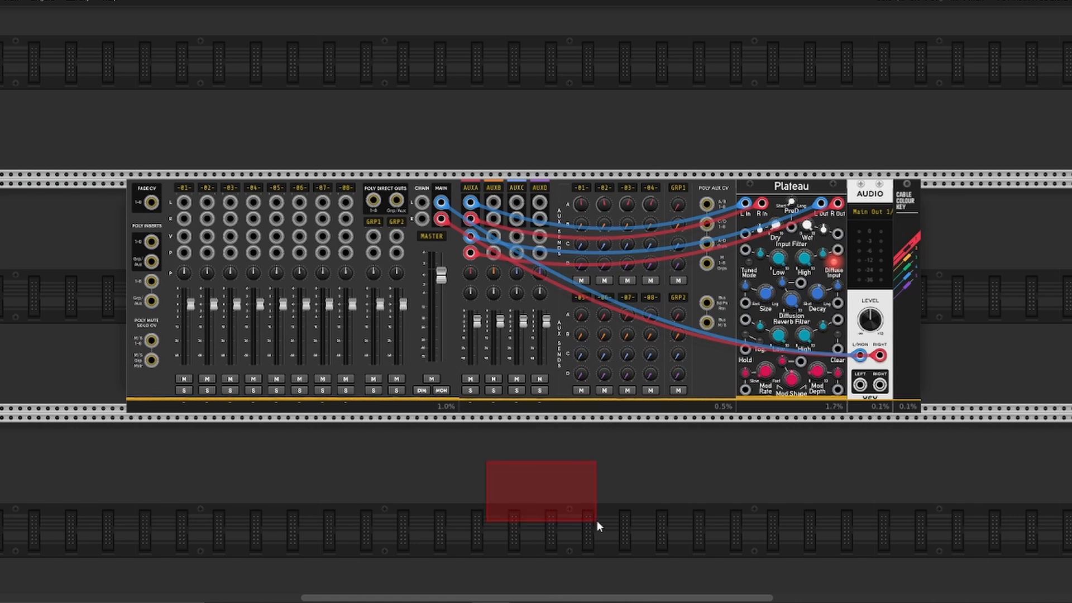
drag(598, 525, 595, 524)
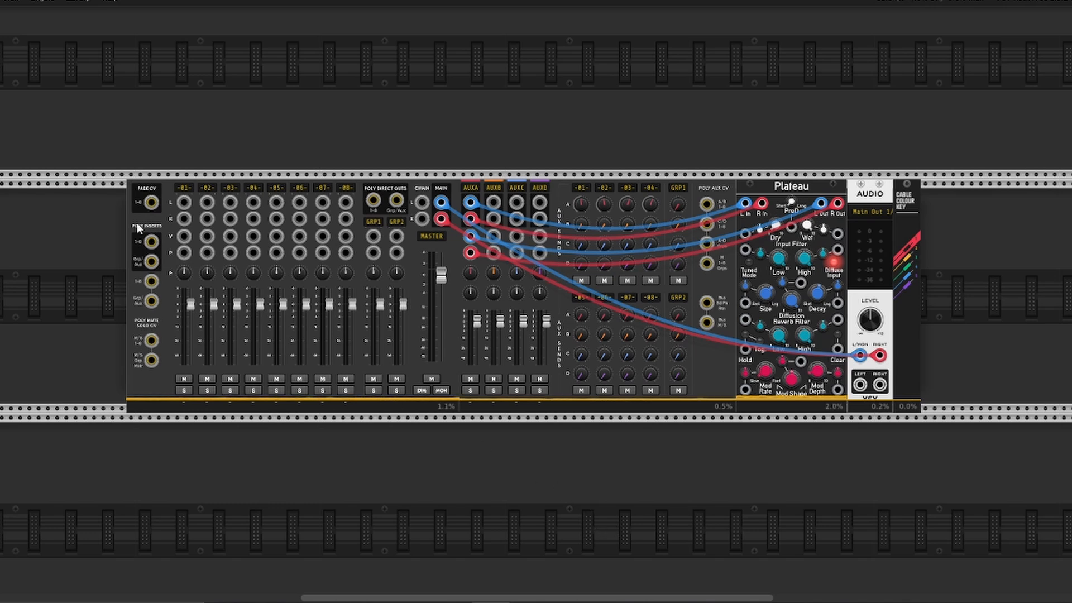
drag(91, 197, 994, 305)
drag(361, 194, 437, 186)
mouse_move(558, 187)
mouse_down()
mouse_move(552, 121)
mouse_move(556, 190)
mouse_up()
mouse_move(775, 194)
mouse_down()
mouse_move(764, 147)
mouse_move(758, 190)
mouse_up()
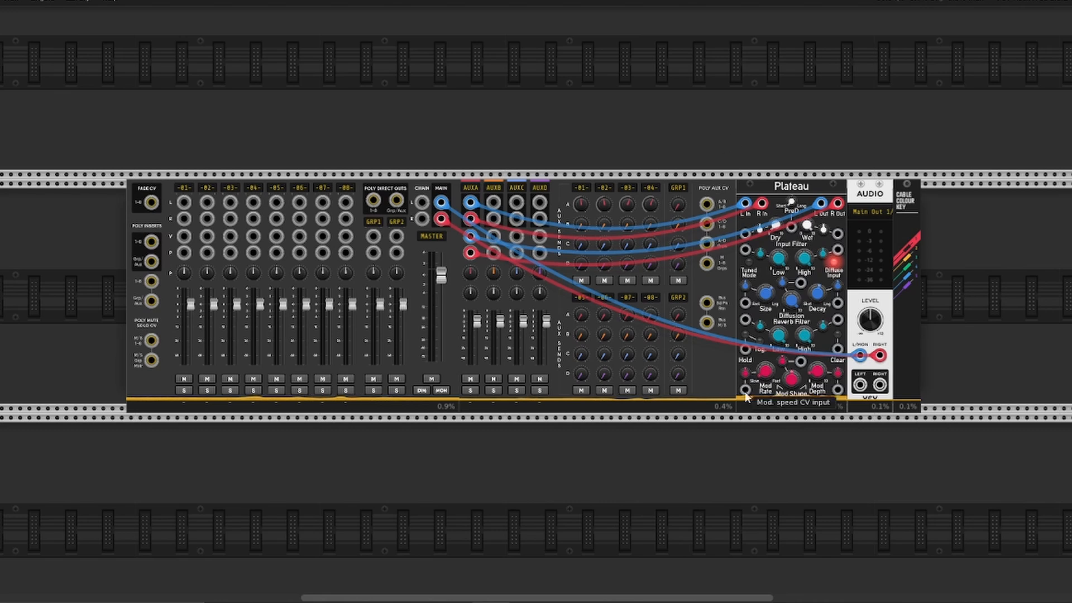
mouse_move(639, 601)
mouse_down()
mouse_move(677, 598)
mouse_move(469, 597)
mouse_move(624, 593)
mouse_up()
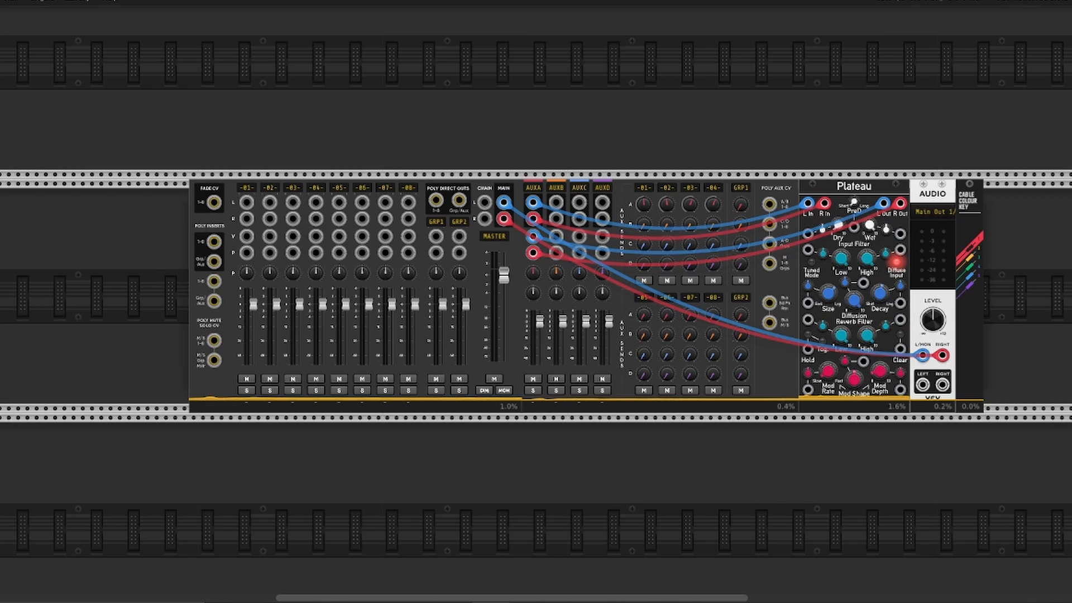
drag(618, 600, 630, 597)
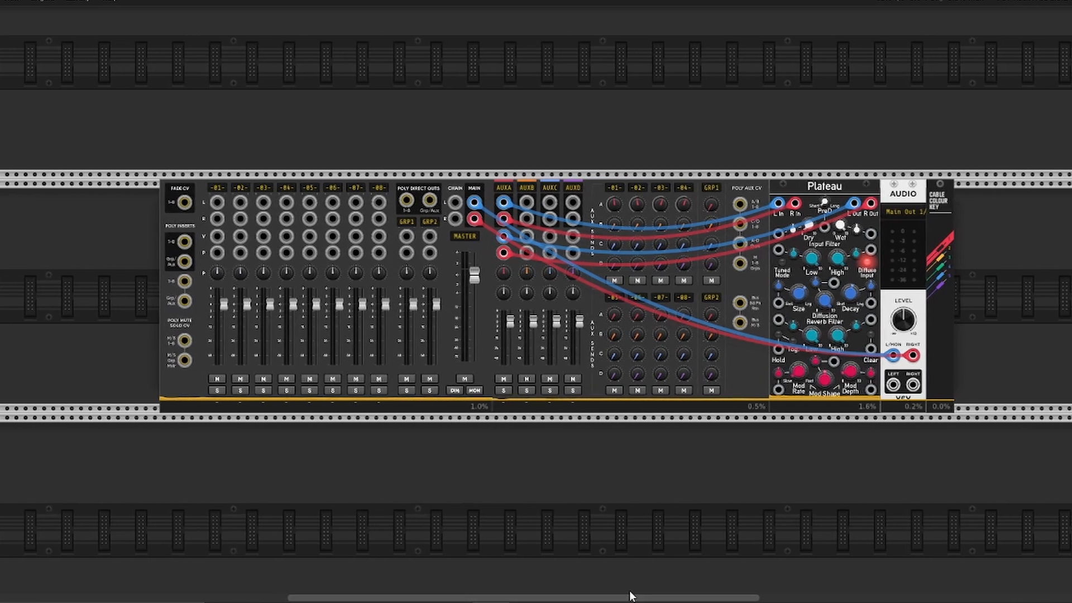
drag(576, 598, 555, 574)
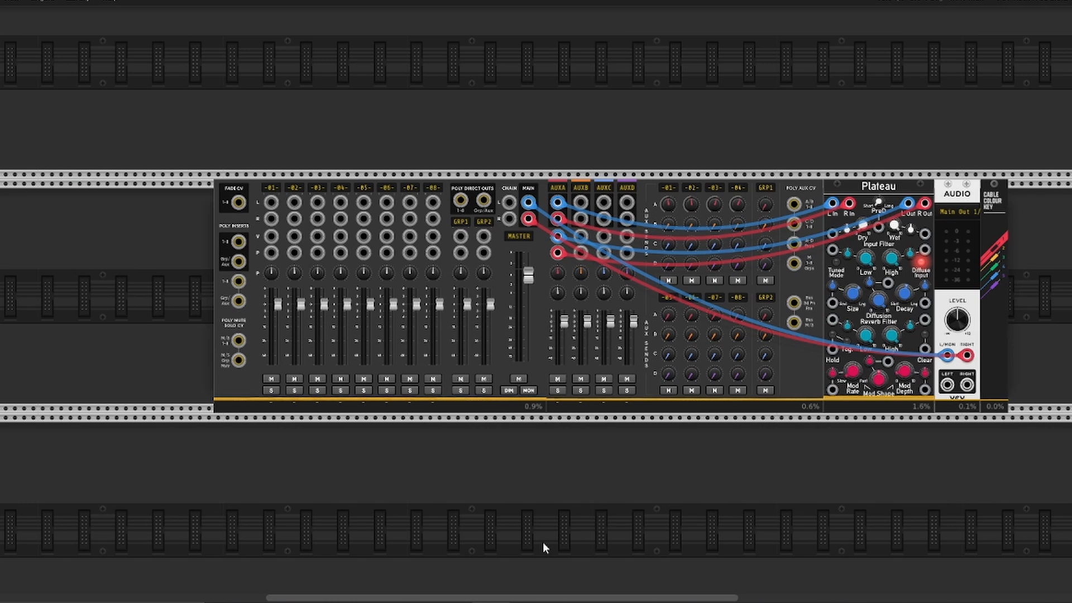
Step: Find the Befaco modules in the module library and place an Even VCO in the empty rack space before the mixer
drag(602, 595, 414, 595)
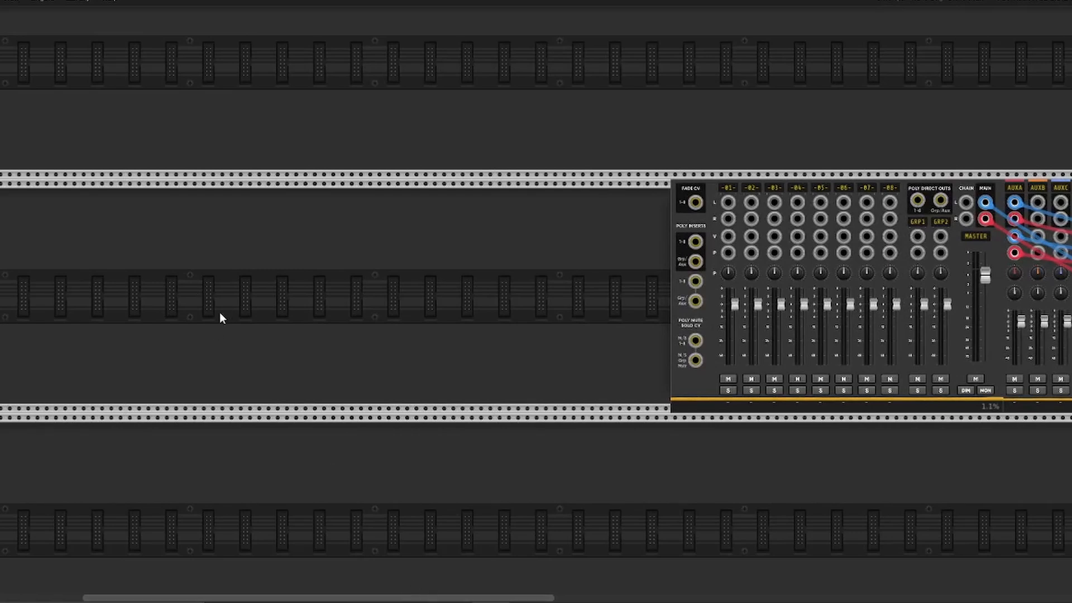
right_click(239, 314)
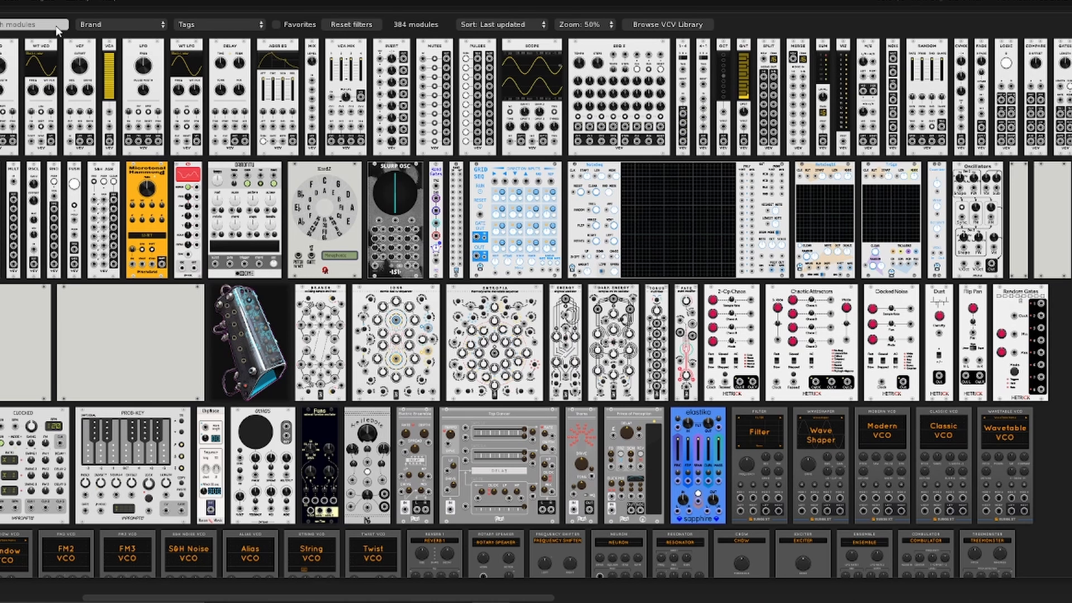
text(befaco)
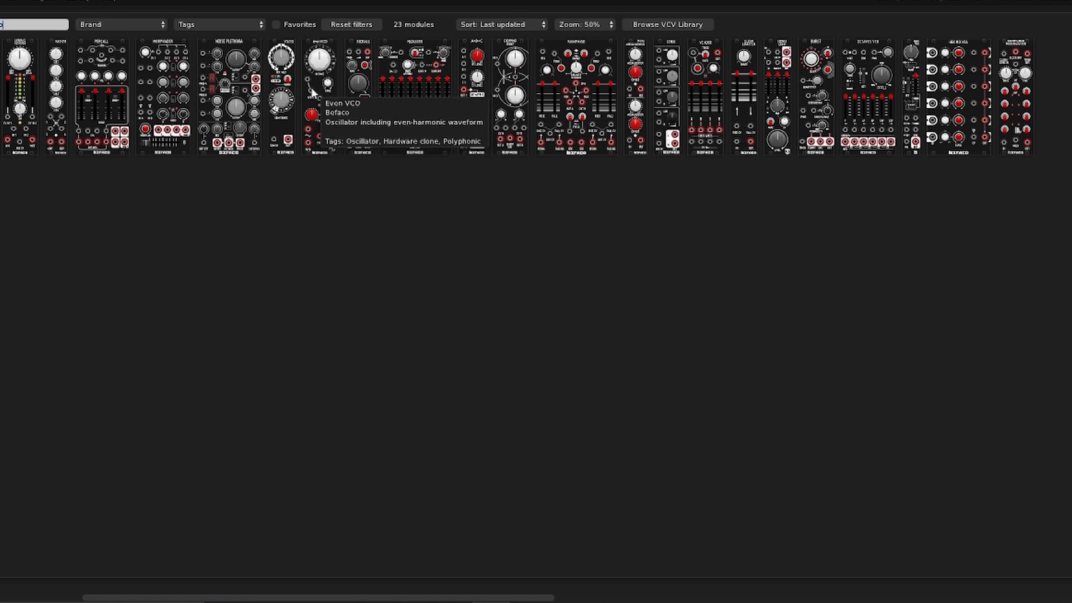
drag(311, 86, 329, 227)
Step: Search the module library for "vcf" and place the VCV VCF directly beside the Even VCO
right_click(410, 214)
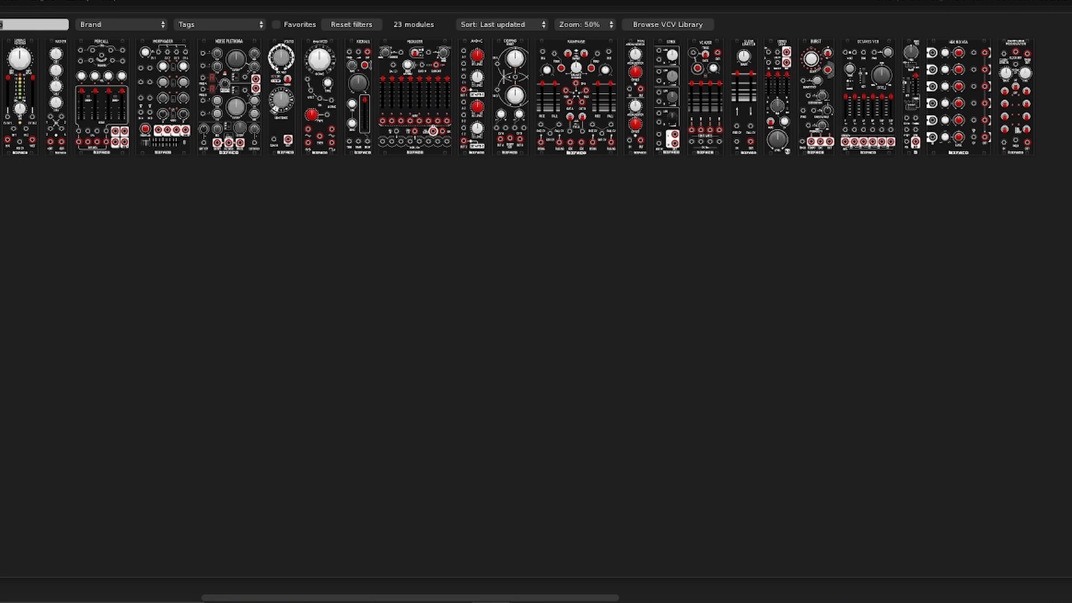
text(vc)
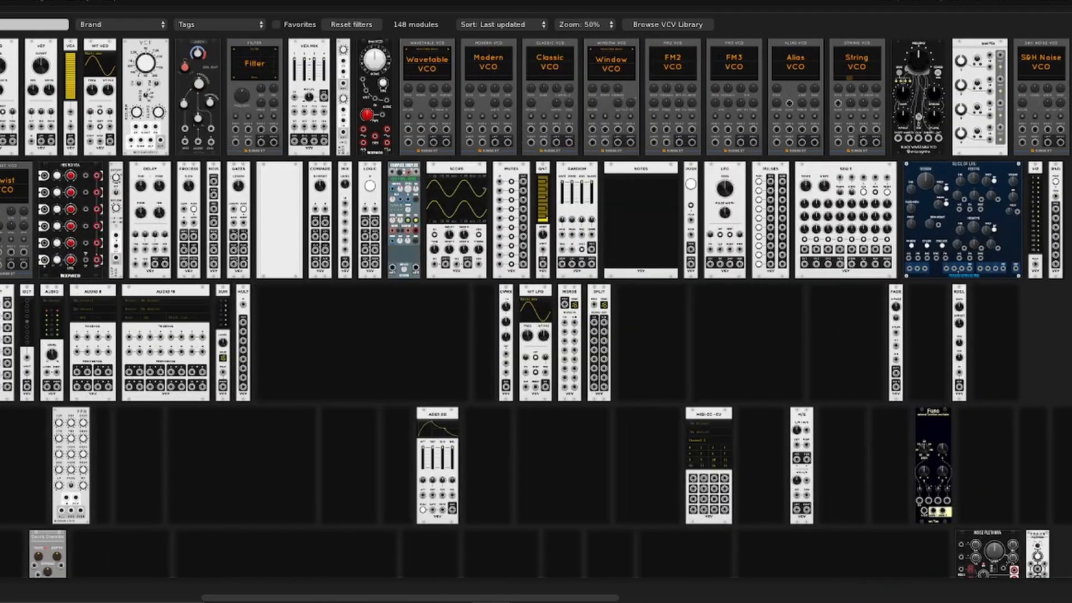
text(f)
drag(46, 56, 385, 189)
drag(470, 207, 431, 230)
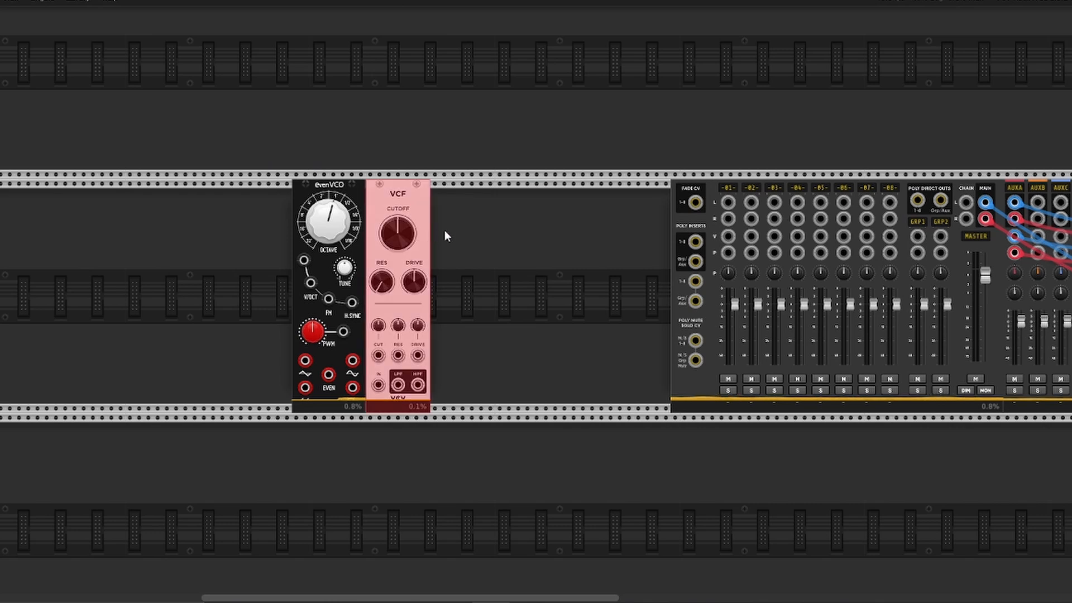
Step: Duplicate the VCF beside the first one and shift the oscillator and both filters together away from the mixer
key(ctrl+d)
click(541, 229)
drag(487, 213, 346, 259)
drag(335, 260, 325, 262)
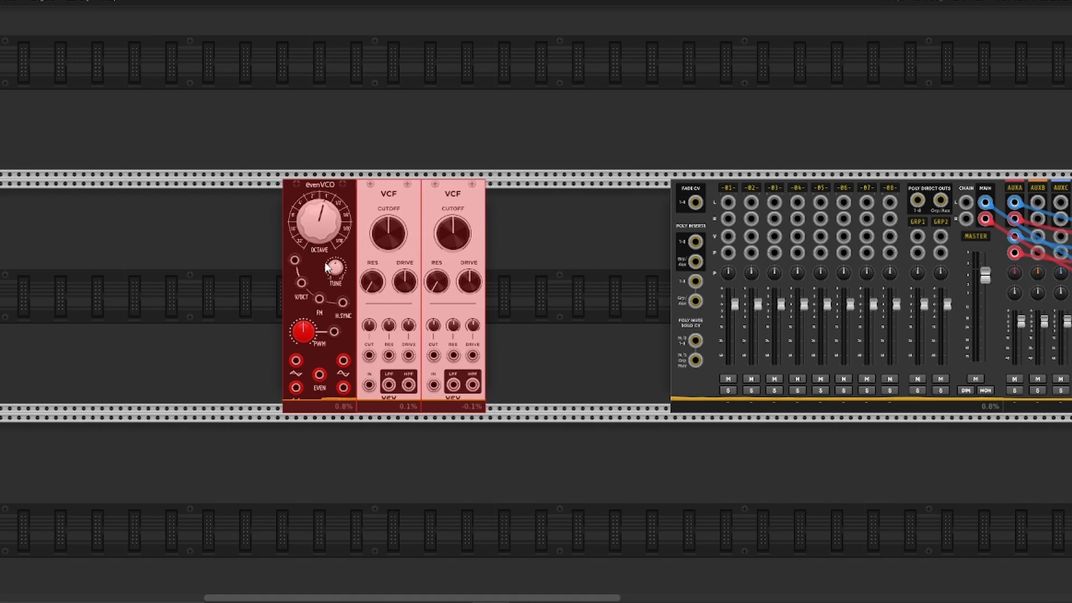
Step: Search the module library for "vca" and place the Befaco Stereo Strip beside the second VCF
right_click(383, 149)
text(vca)
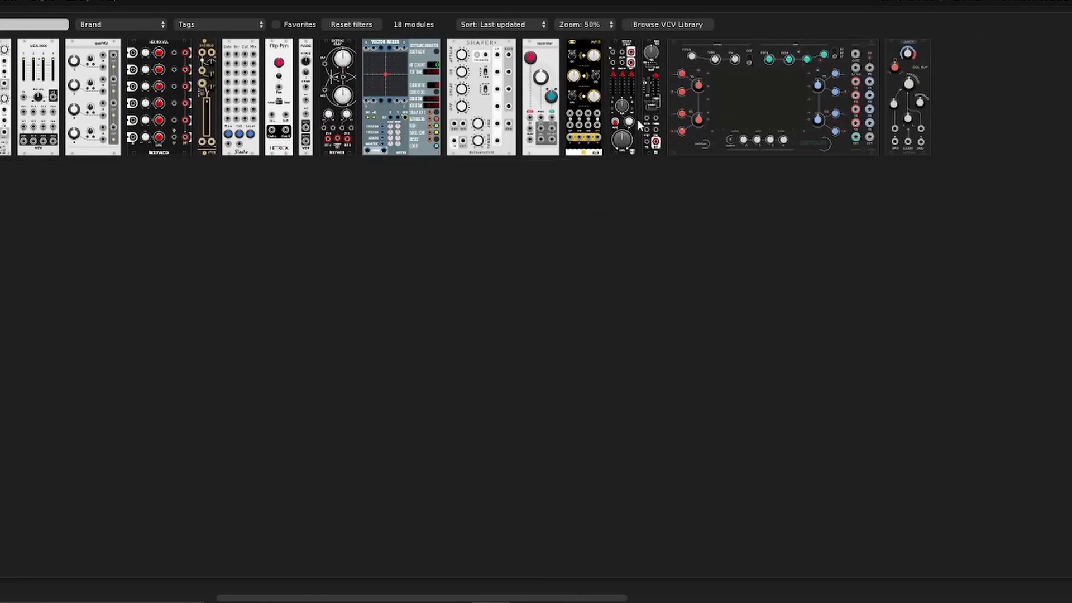
drag(625, 85, 471, 204)
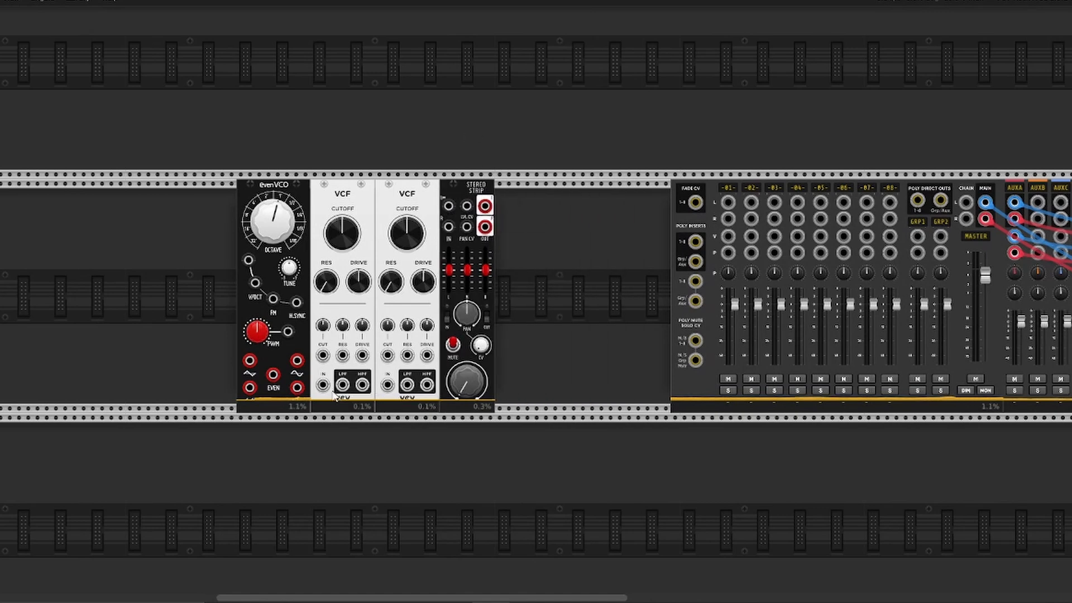
Step: Patch the Even VCO's bottom-right output into both VCFs and their LPF outputs into the Stereo Strip inputs, keeping its pan at 0
drag(297, 387, 322, 387)
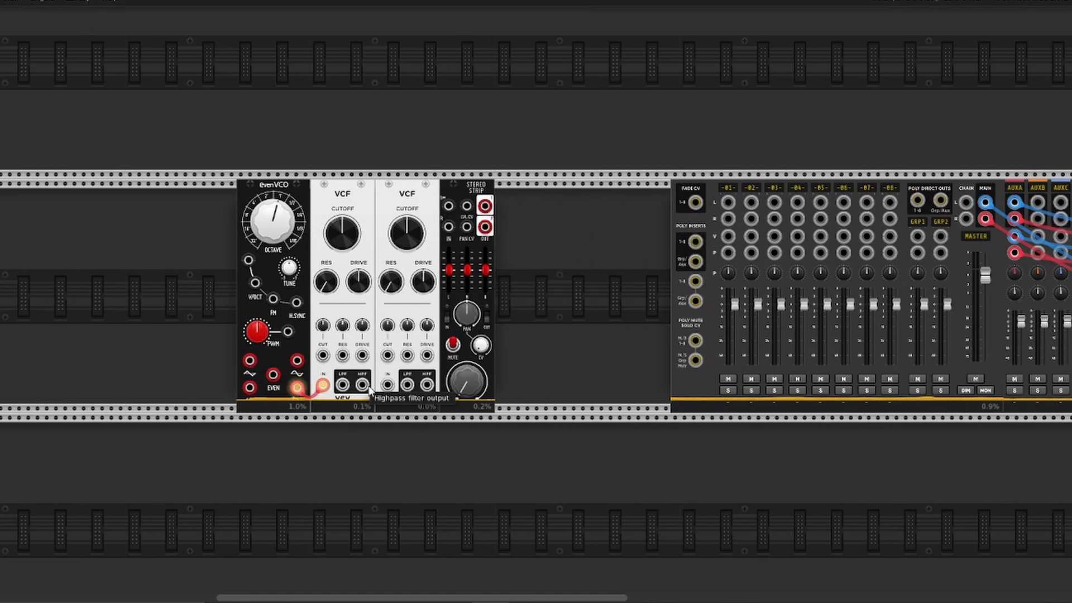
drag(387, 386, 409, 385)
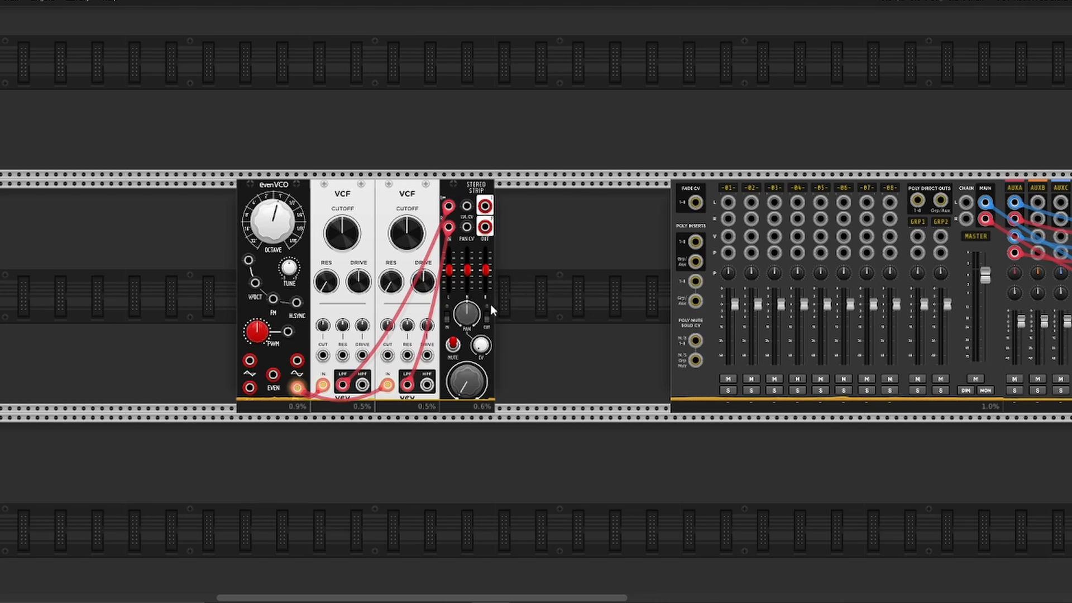
drag(466, 313, 471, 310)
double_click(470, 310)
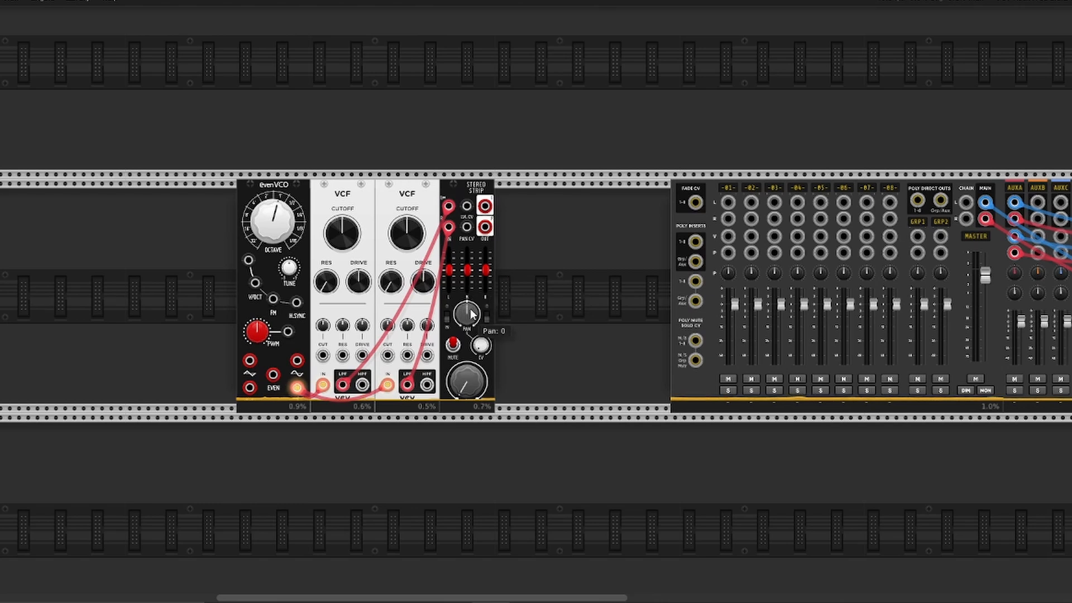
Step: Patch the Stereo Strip outputs into mixer channel 1's left and right inputs and move the four voice modules against the mixer
mouse_move(486, 207)
mouse_down()
mouse_move(709, 192)
mouse_move(728, 202)
mouse_move(484, 227)
mouse_up()
drag(195, 254, 641, 283)
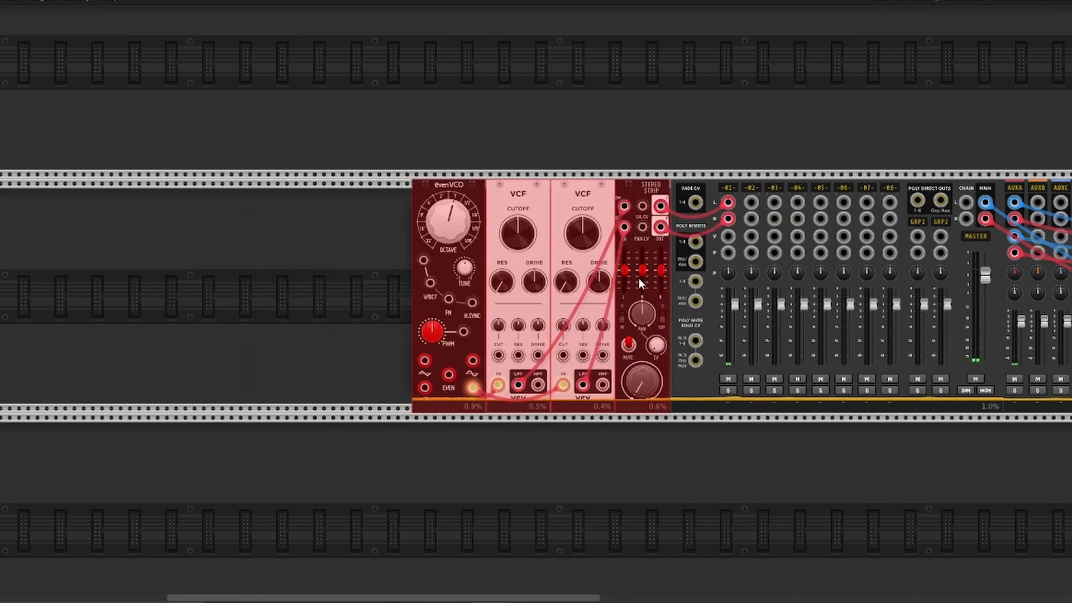
click(546, 132)
Step: Turn up the Stereo Strip's level and set the Even VCO's octave to 16'
mouse_move(653, 389)
mouse_down()
mouse_move(652, 280)
mouse_move(654, 368)
mouse_up()
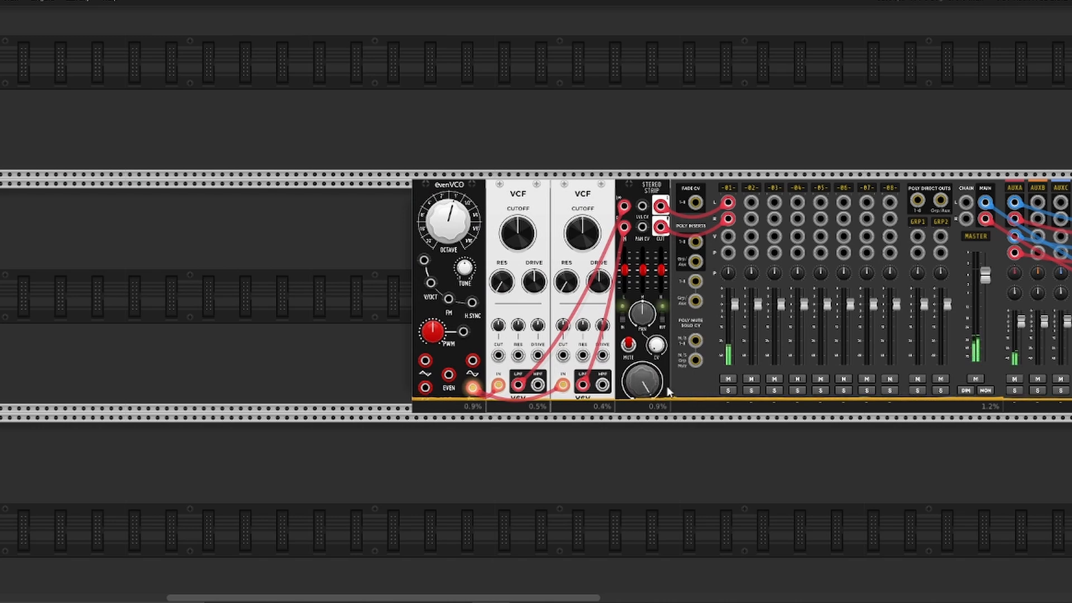
drag(572, 598, 617, 598)
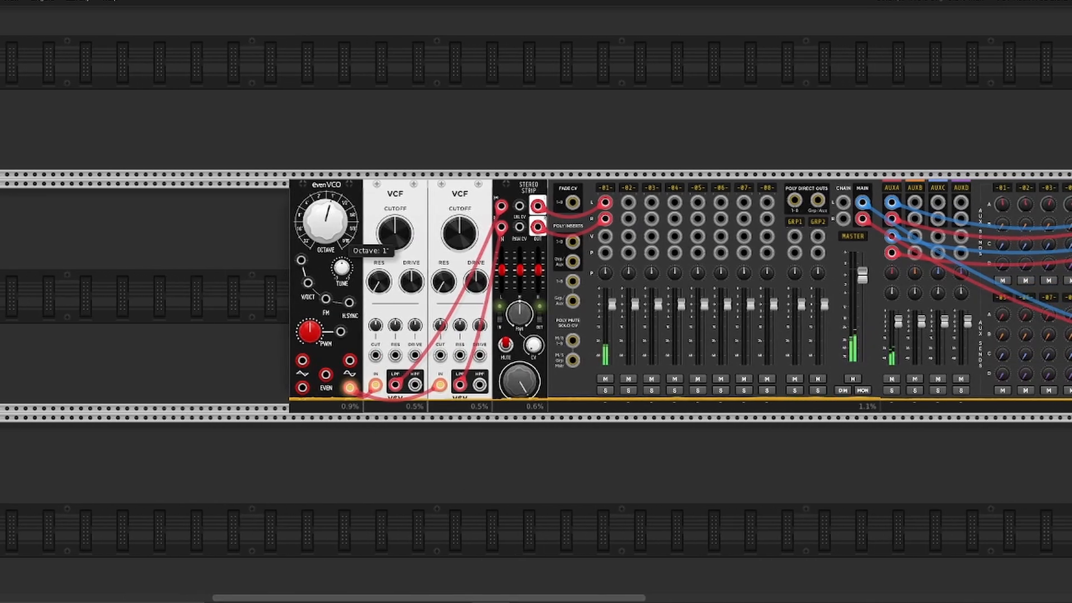
drag(326, 221, 326, 311)
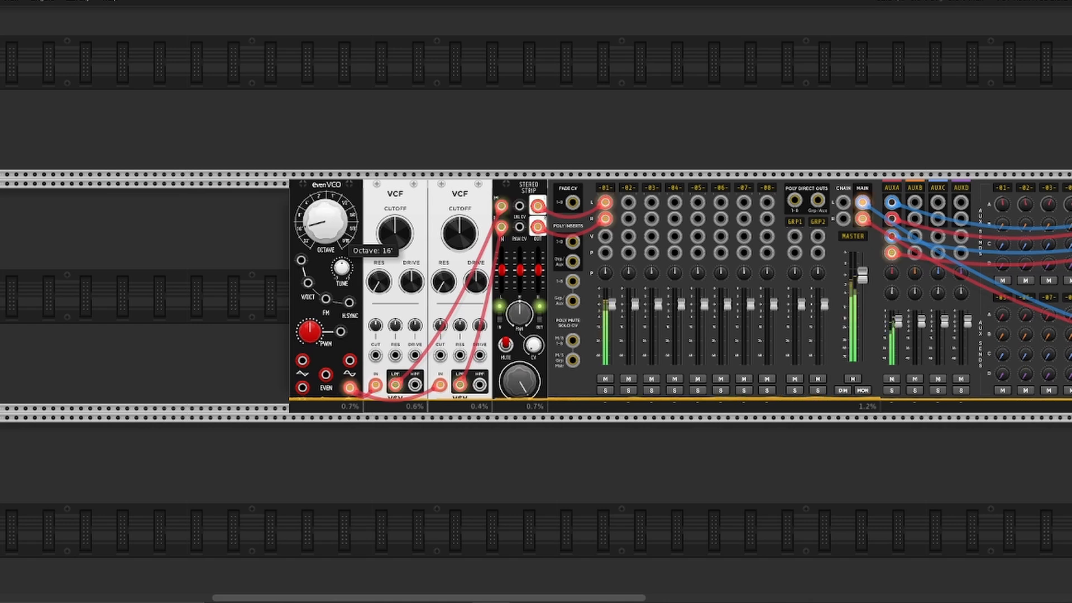
Step: Reduce the drive on both VCFs and turn the Stereo Strip's level down slightly
drag(477, 283, 477, 309)
drag(413, 283, 413, 309)
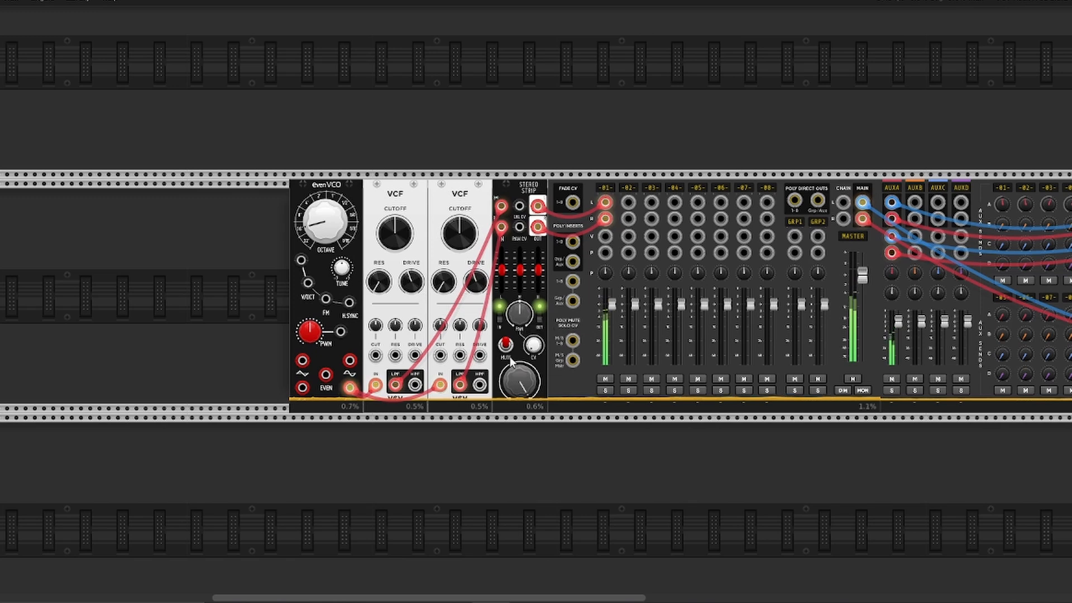
drag(520, 381, 520, 394)
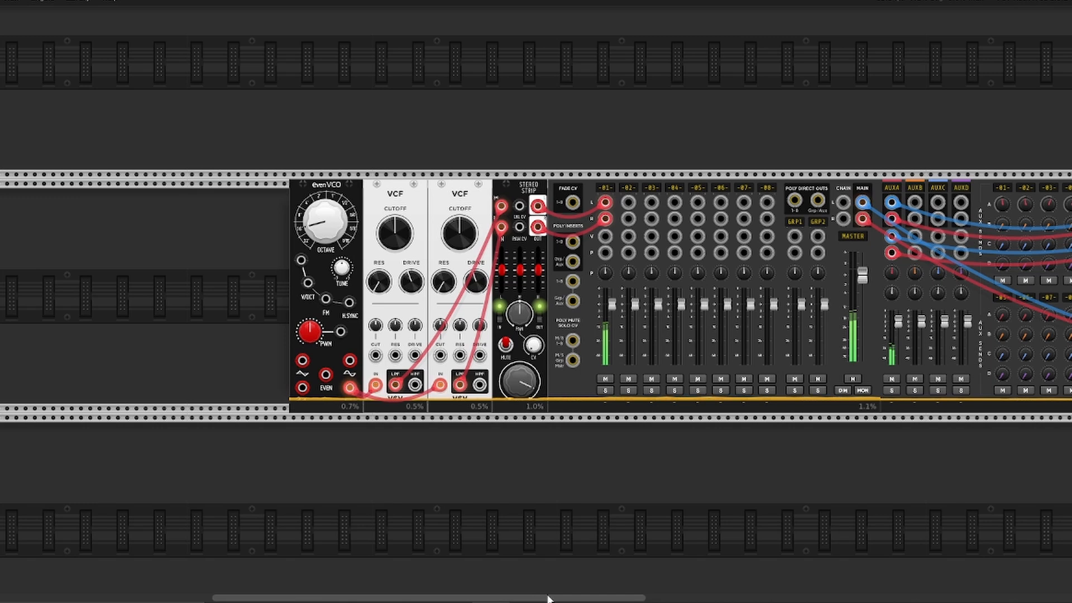
mouse_move(548, 598)
mouse_down()
mouse_move(571, 600)
mouse_move(529, 596)
mouse_move(542, 597)
mouse_up()
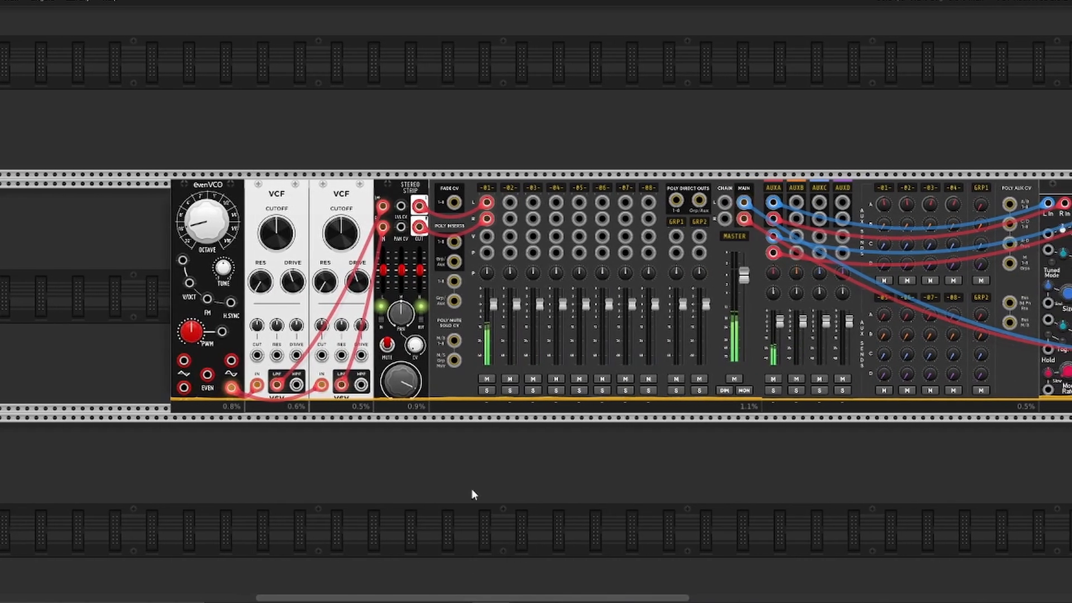
Step: Try different cutoff offsets between the two VCFs, sweeping the second filter's cutoff up to 3686.7 Hz
mouse_move(290, 236)
mouse_move(290, 235)
mouse_down()
mouse_move(290, 203)
mouse_move(289, 218)
mouse_up()
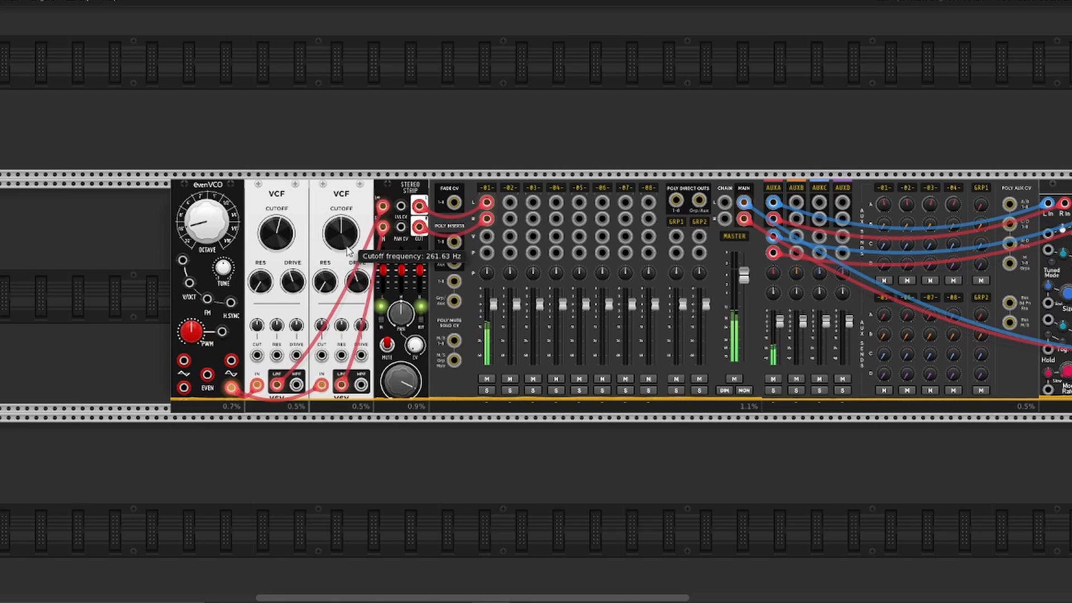
drag(347, 245, 347, 212)
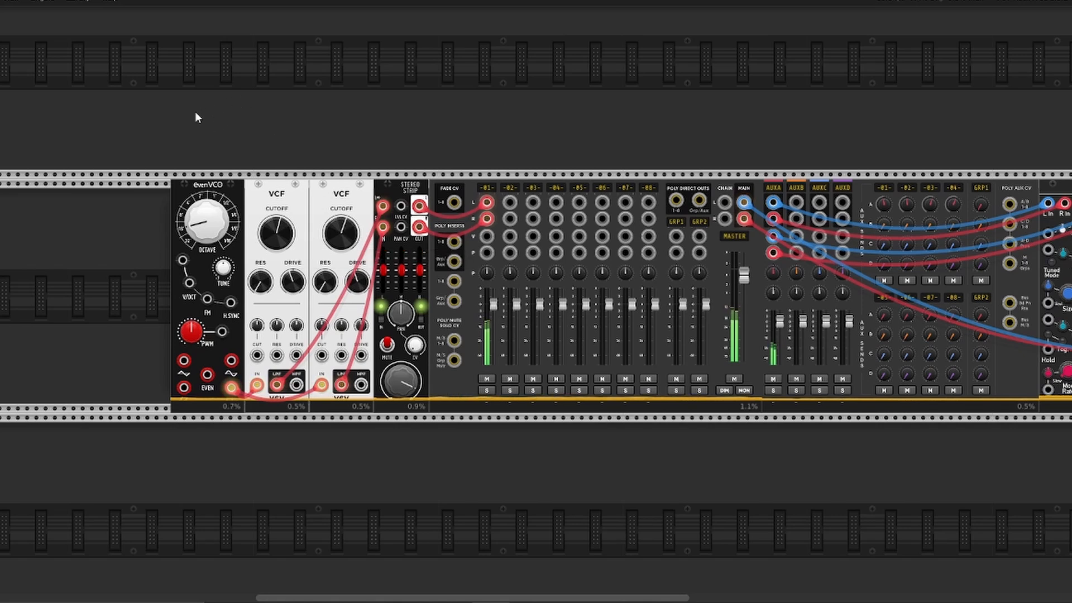
drag(277, 233, 285, 280)
drag(350, 244, 282, 268)
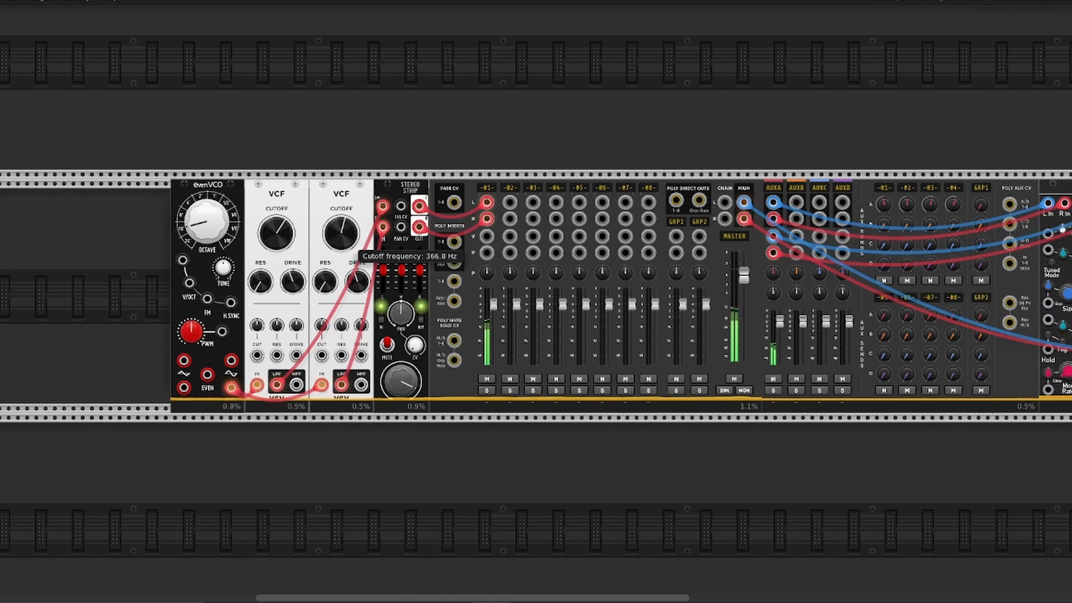
drag(341, 241, 342, 263)
mouse_move(282, 239)
mouse_down()
mouse_move(282, 218)
mouse_move(273, 254)
mouse_up()
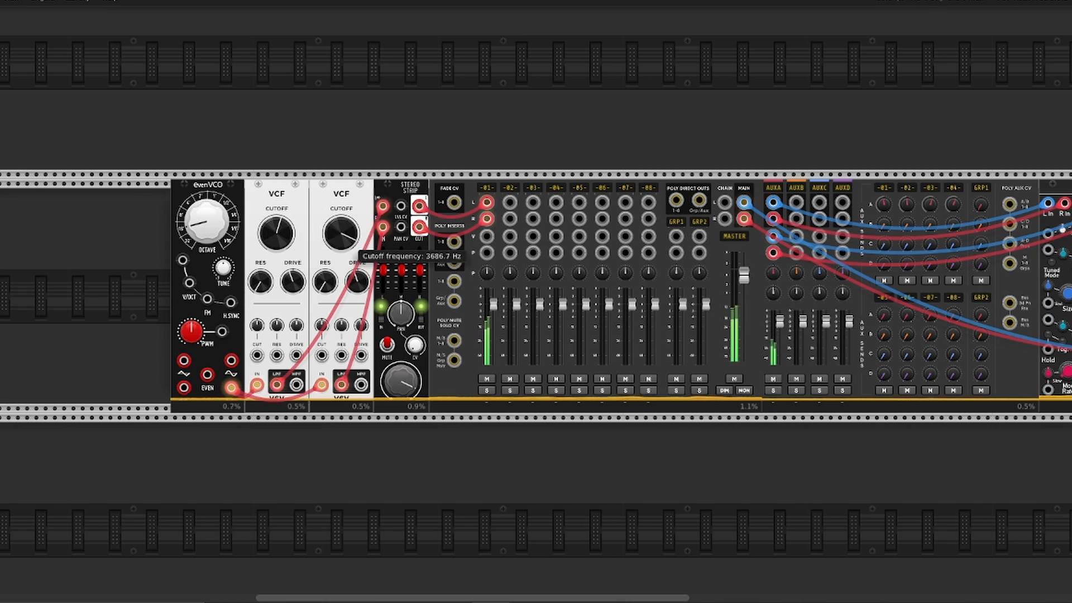
Step: Readjust both VCF cutoffs to slightly different frequencies, with the second filter's cutoff at 382.23 Hz
drag(336, 249, 291, 181)
drag(288, 239, 288, 249)
drag(352, 239, 352, 261)
drag(287, 239, 288, 272)
mouse_move(353, 239)
mouse_down()
mouse_move(353, 223)
mouse_move(353, 238)
mouse_up()
drag(288, 239, 350, 262)
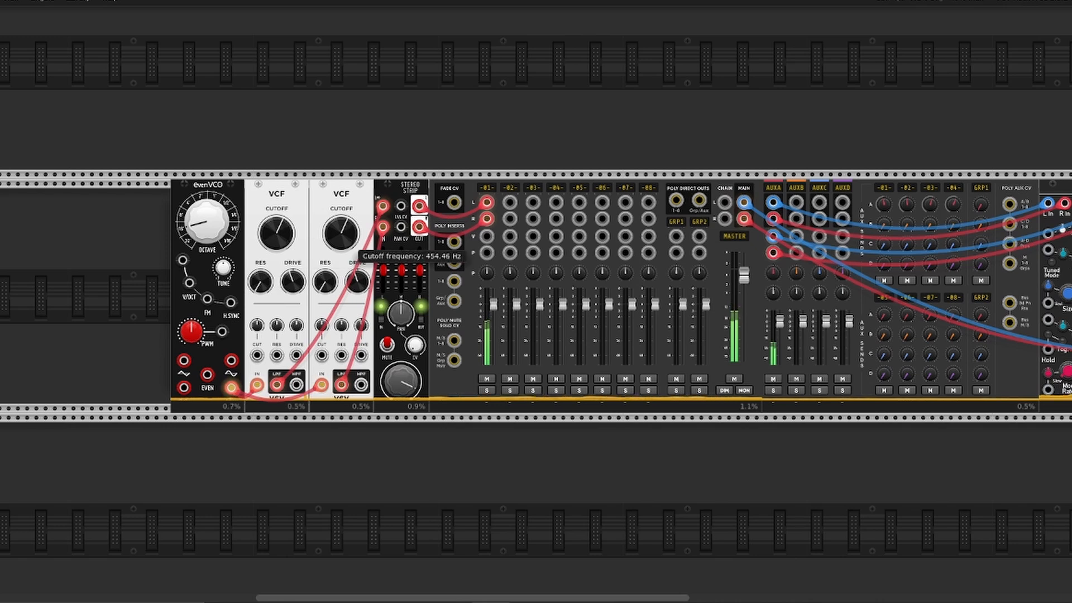
drag(278, 230, 278, 263)
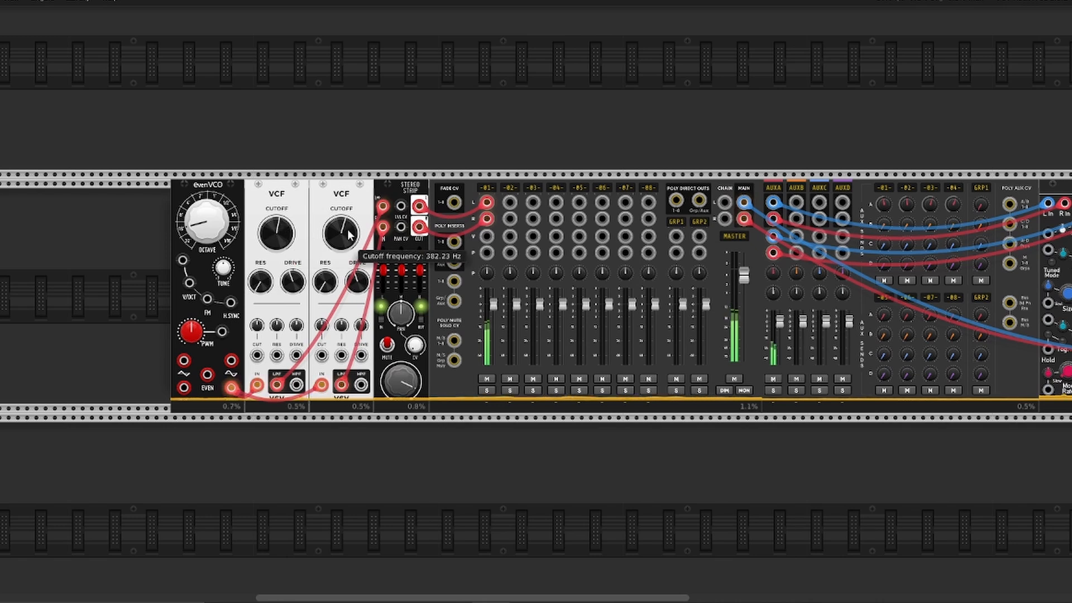
drag(407, 601, 367, 599)
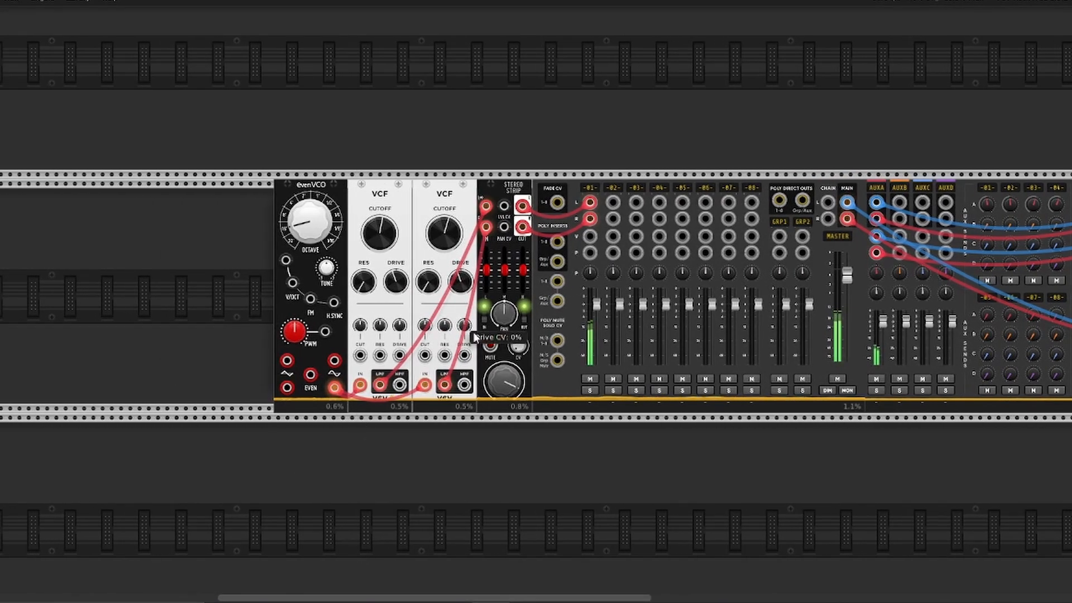
Step: Readjust the cutoffs of both VCFs to nearby frequencies, setting the second filter to 428.98 Hz
drag(448, 238, 448, 162)
drag(384, 239, 385, 324)
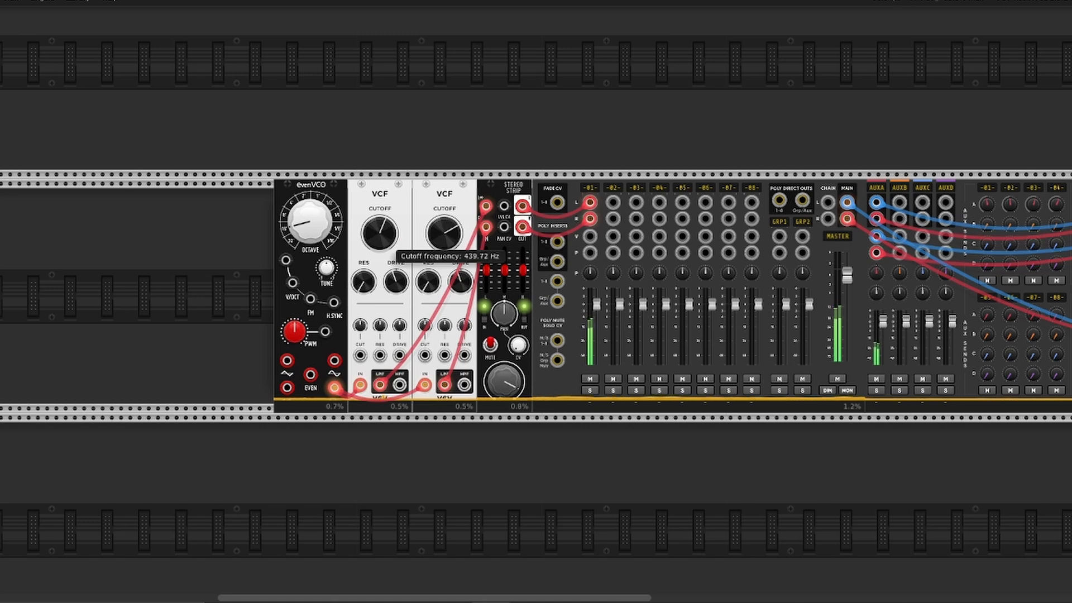
drag(449, 239, 450, 271)
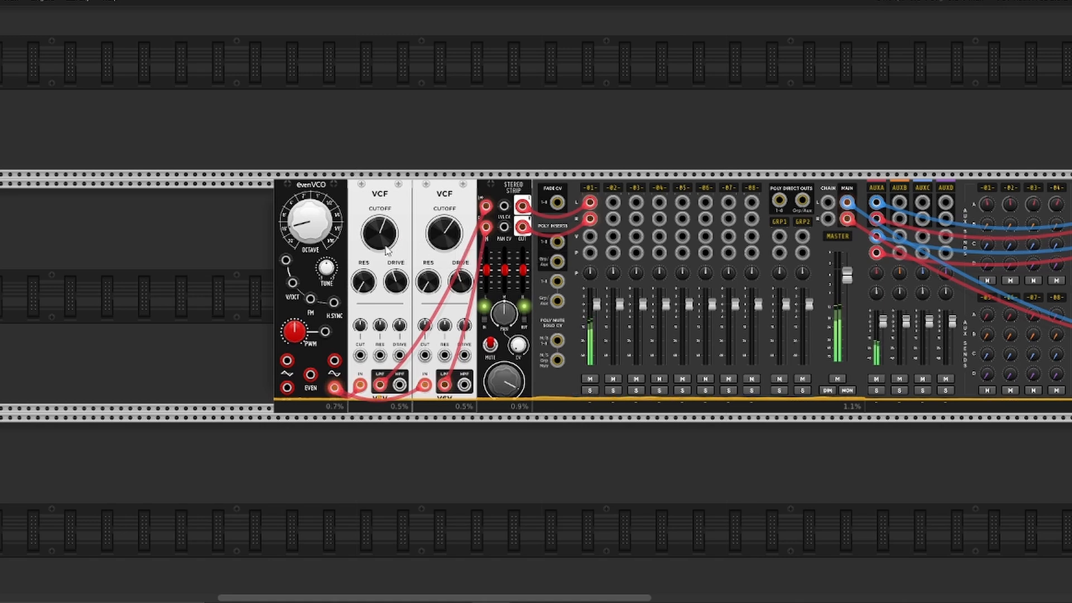
mouse_move(385, 240)
mouse_down()
mouse_move(385, 222)
mouse_move(380, 256)
mouse_up()
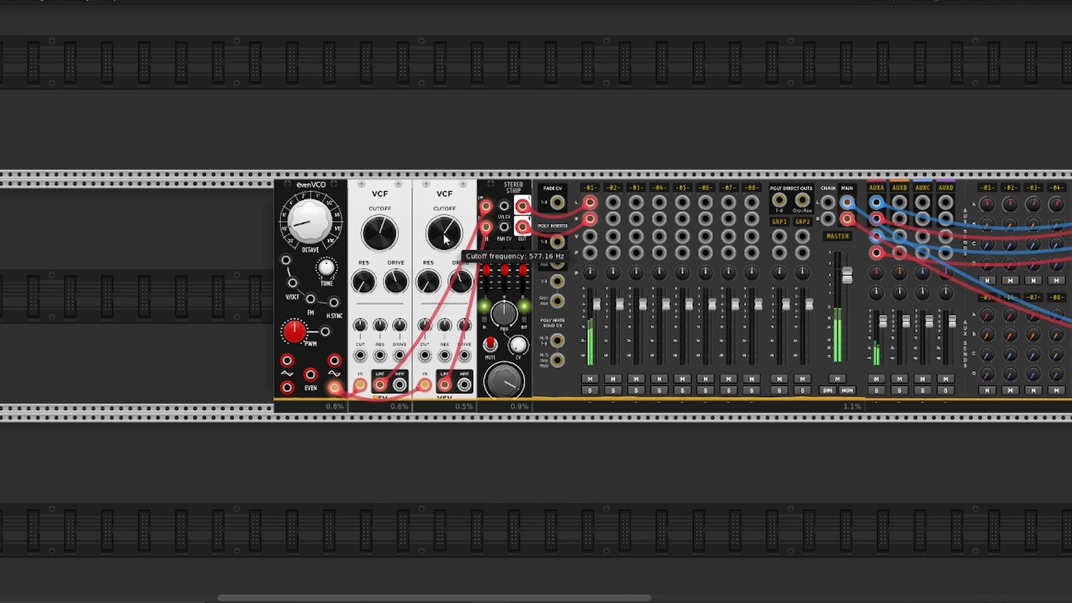
drag(445, 235, 445, 262)
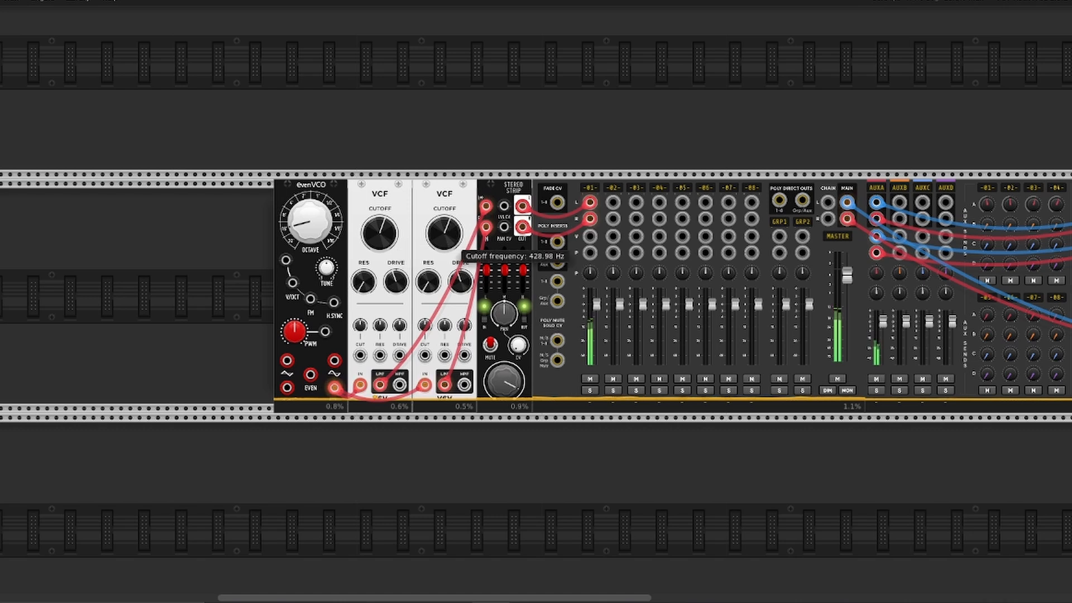
Step: Add a VCV LFO to the empty space before the Even VCO and place a duplicate directly beside it
right_click(123, 286)
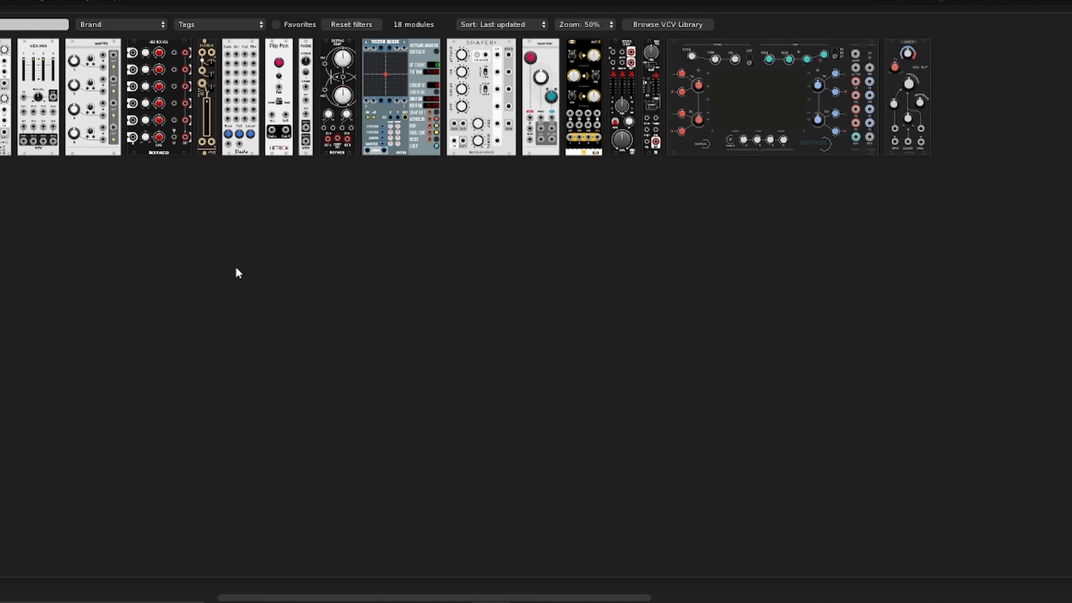
text(lfo)
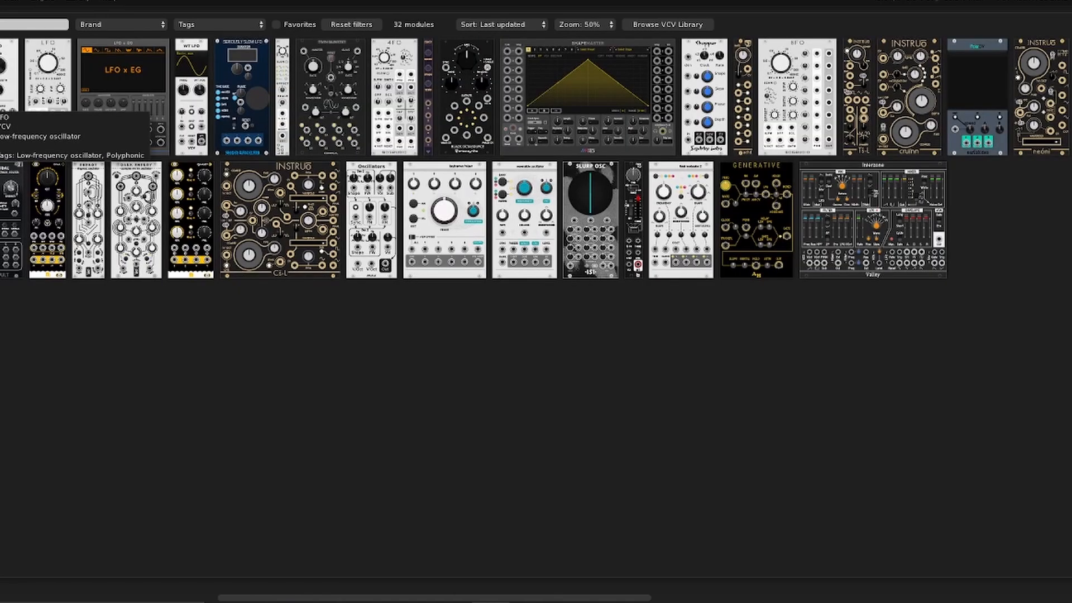
drag(5, 100, 84, 257)
drag(166, 242, 83, 291)
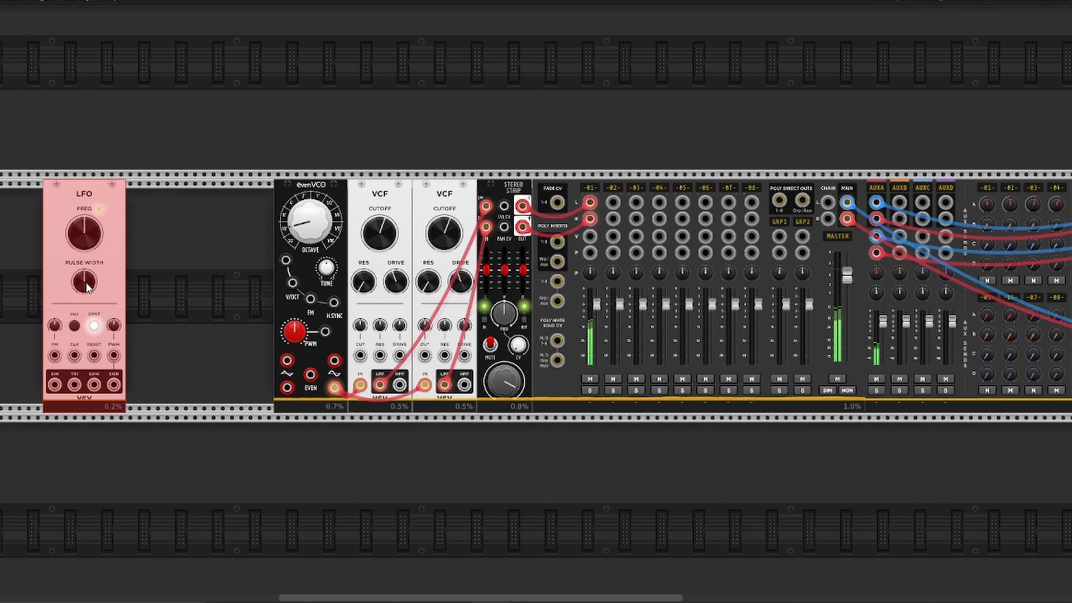
key(ctrl+d)
click(181, 106)
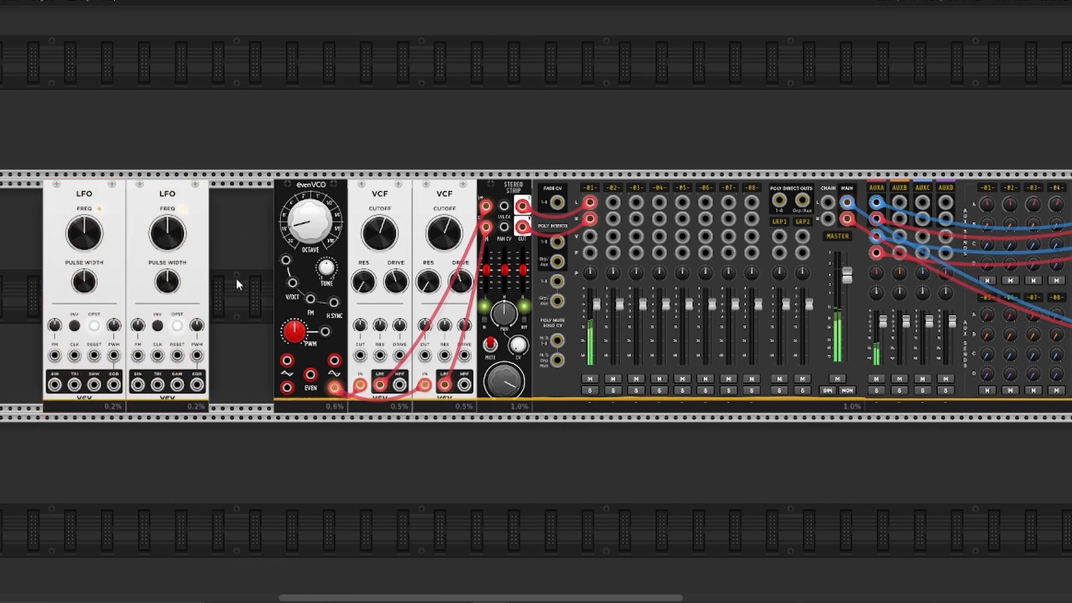
Step: Add a VCV VCA directly after the second LFO
drag(138, 384, 232, 287)
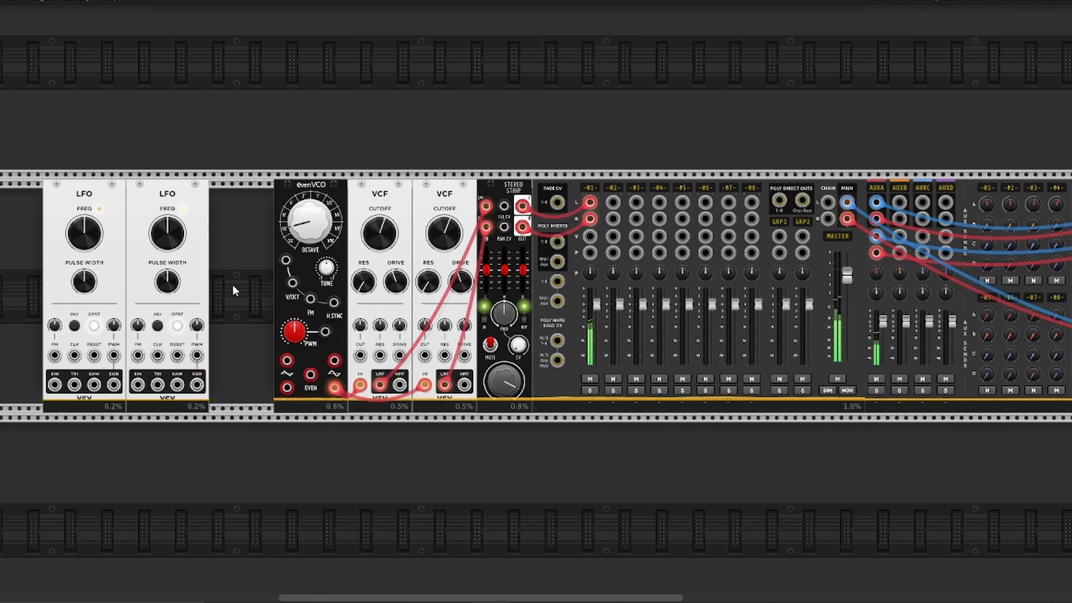
right_click(233, 286)
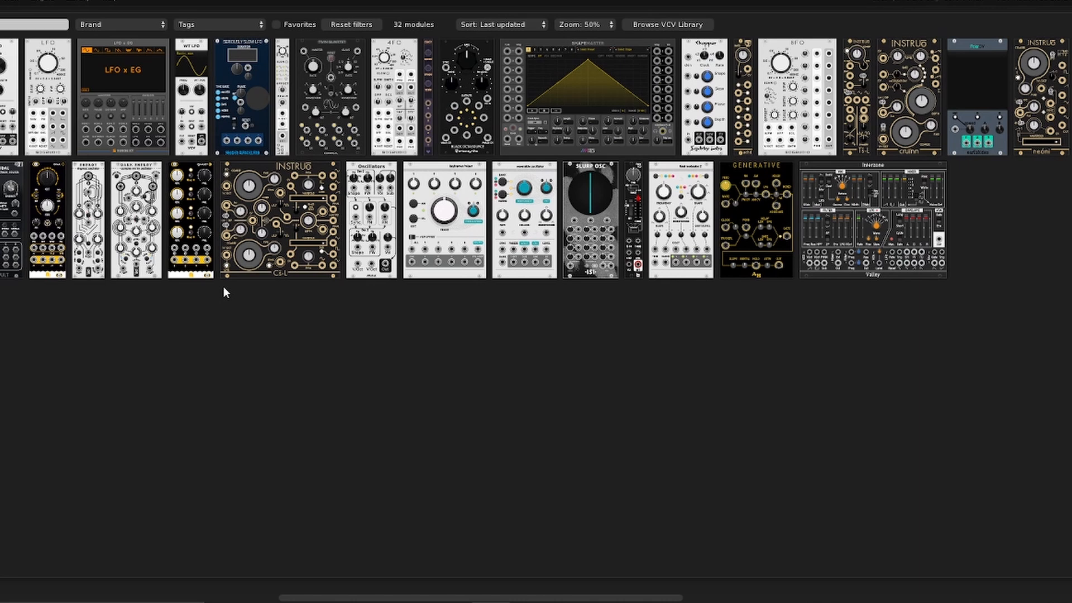
text(vca)
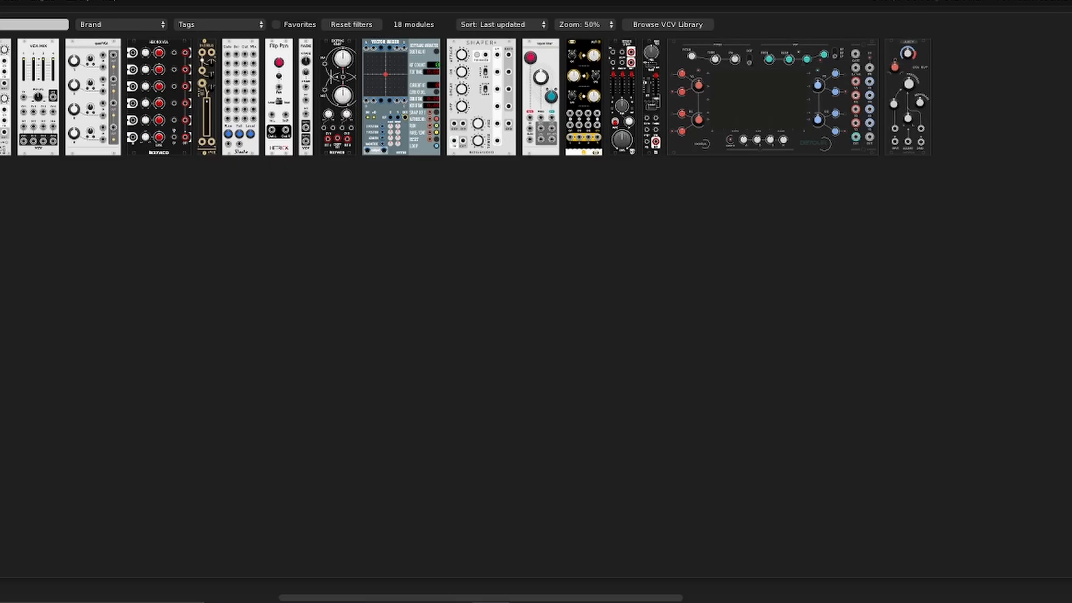
drag(3, 112, 214, 235)
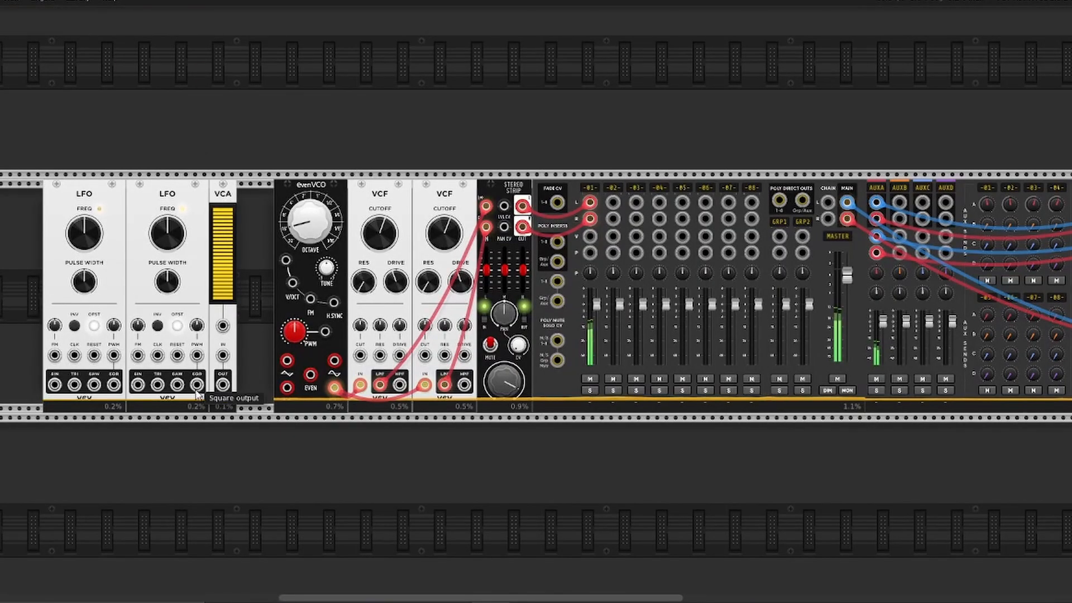
Step: Patch the second LFO's sine output to the Even VCO's FM input and raise that LFO's frequency
drag(137, 384, 310, 299)
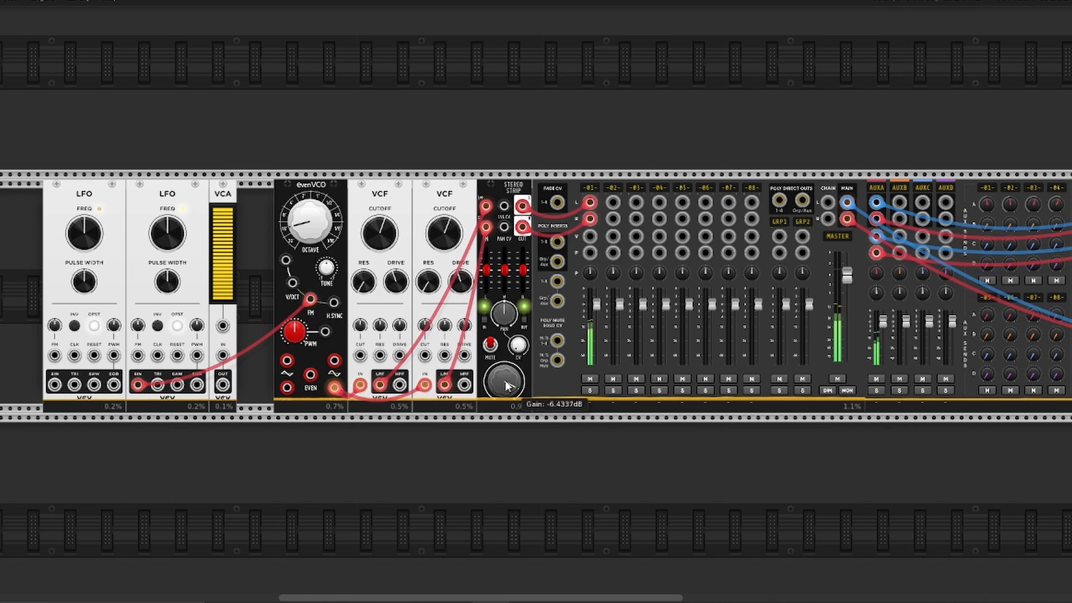
drag(176, 243, 176, 221)
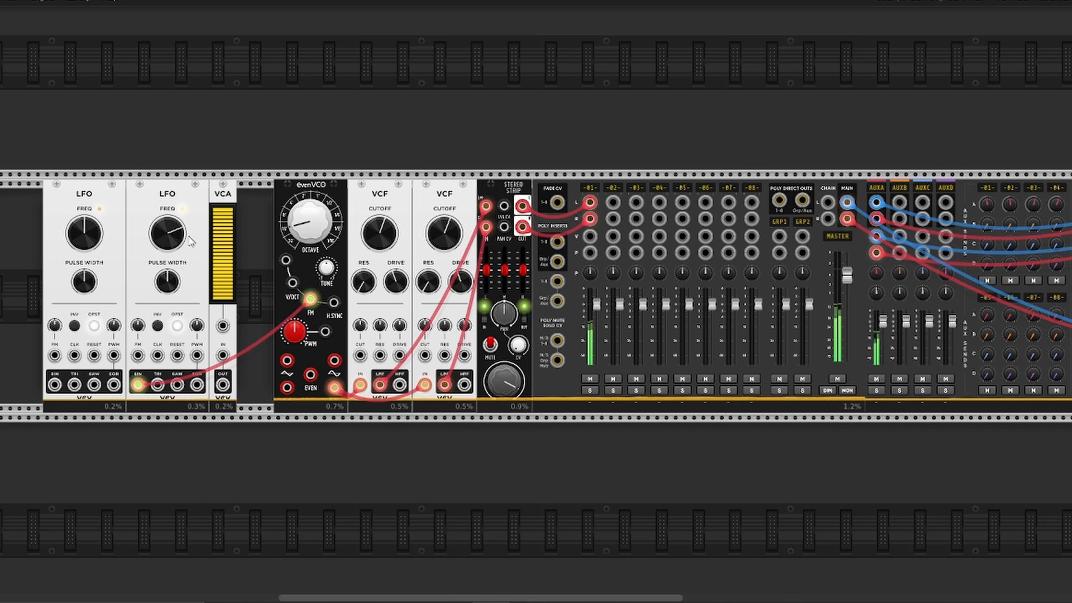
mouse_move(178, 243)
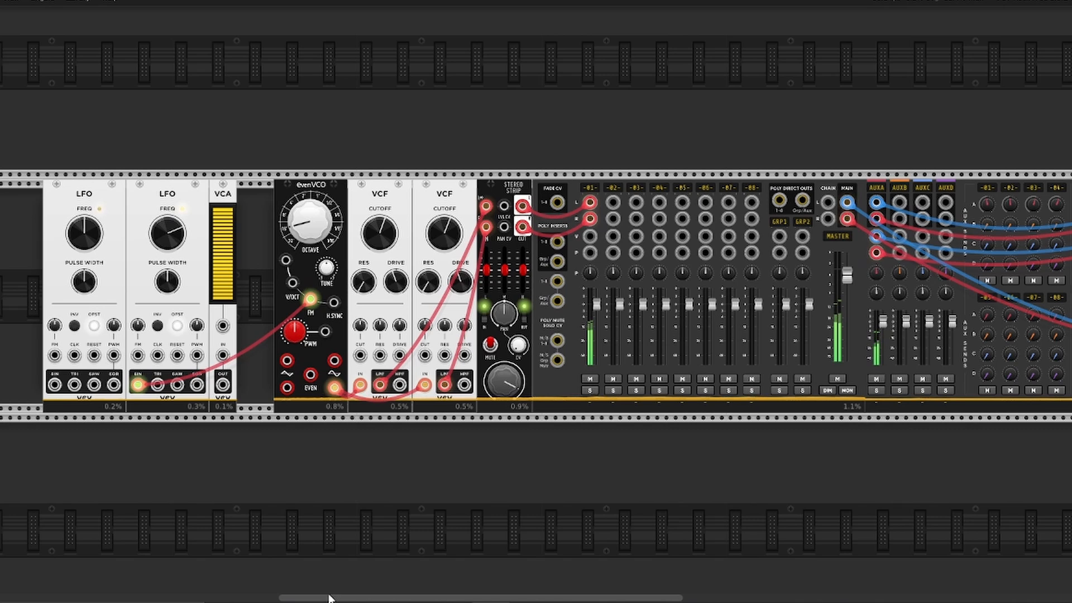
Step: Reroute the second LFO's sine through the VCA into the Even VCO's FM input and lower the VCA level to 39.2%
drag(328, 597, 481, 597)
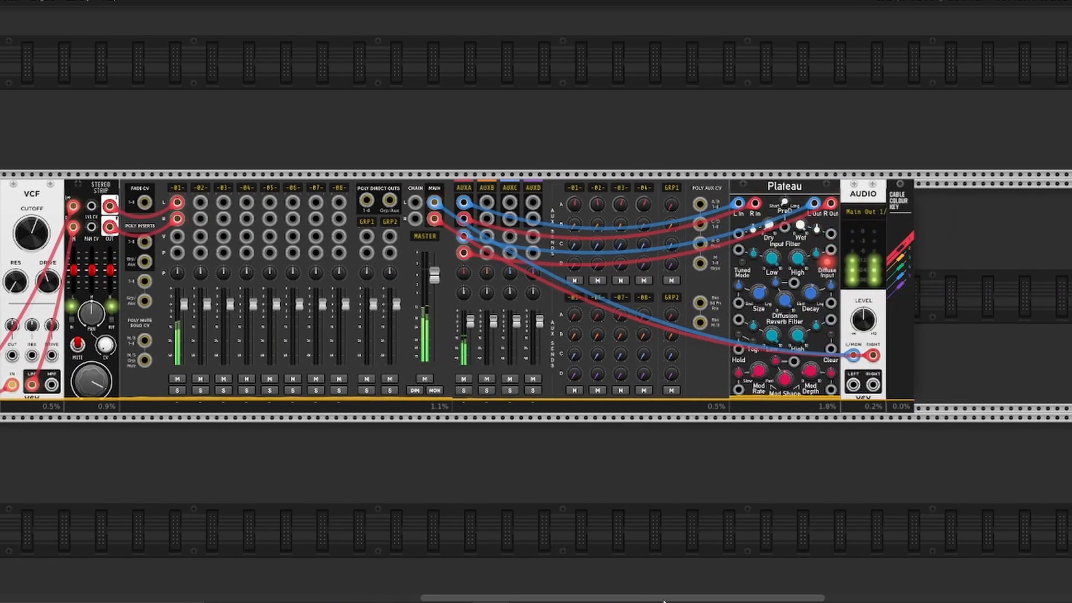
drag(656, 599, 553, 599)
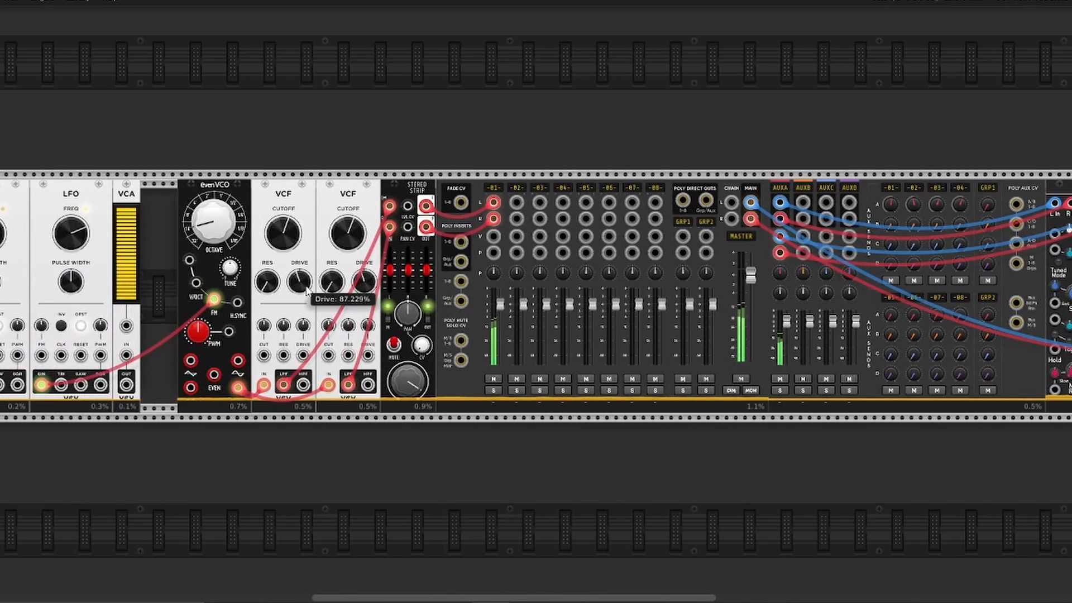
drag(540, 598, 481, 598)
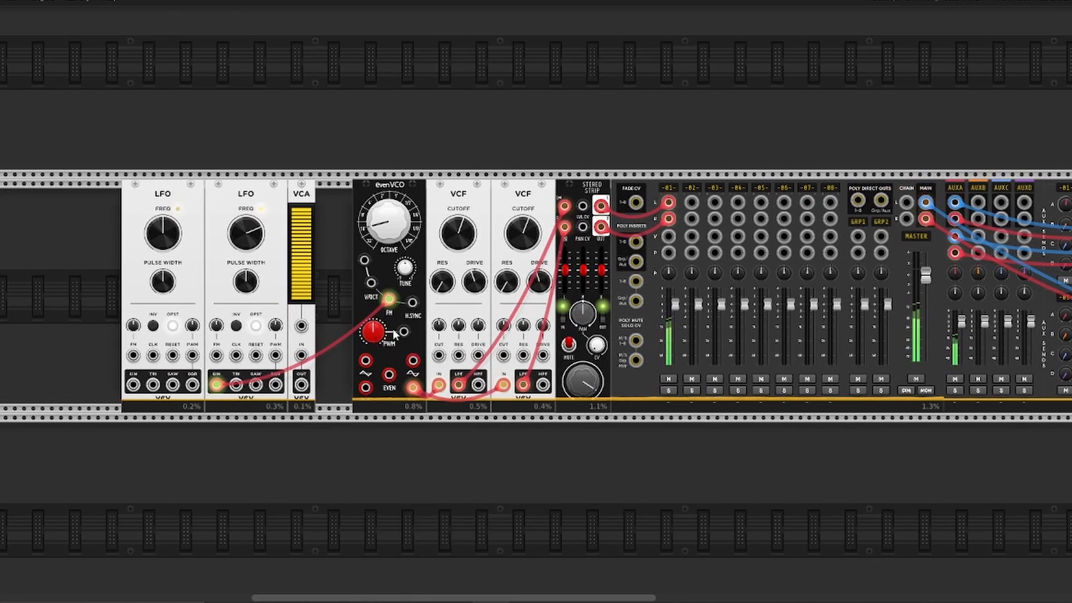
mouse_move(389, 299)
mouse_down()
mouse_move(299, 368)
mouse_move(301, 355)
mouse_move(389, 300)
mouse_up()
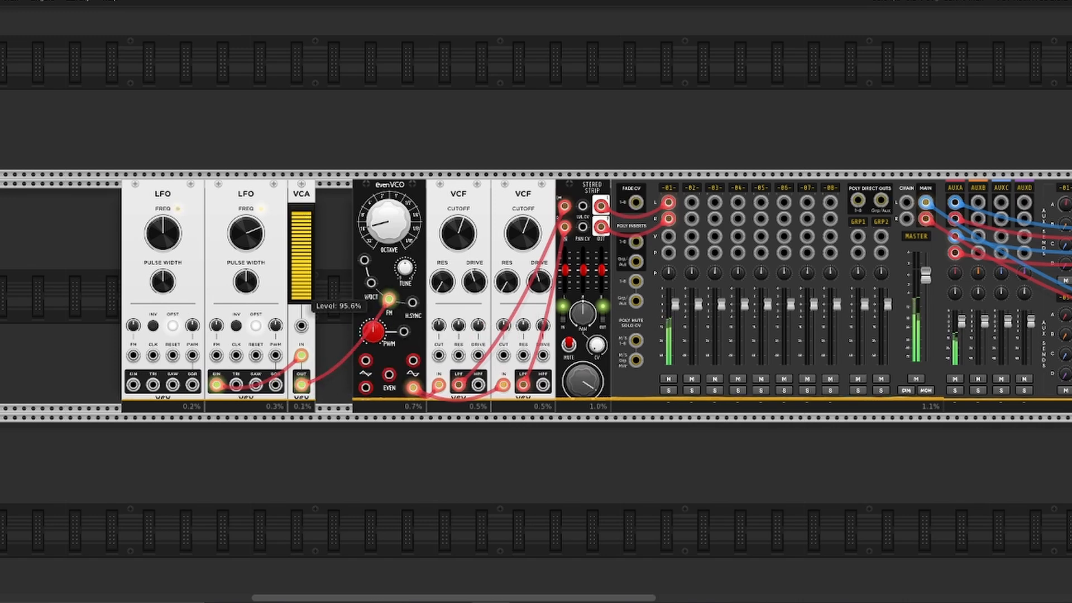
drag(311, 213, 311, 272)
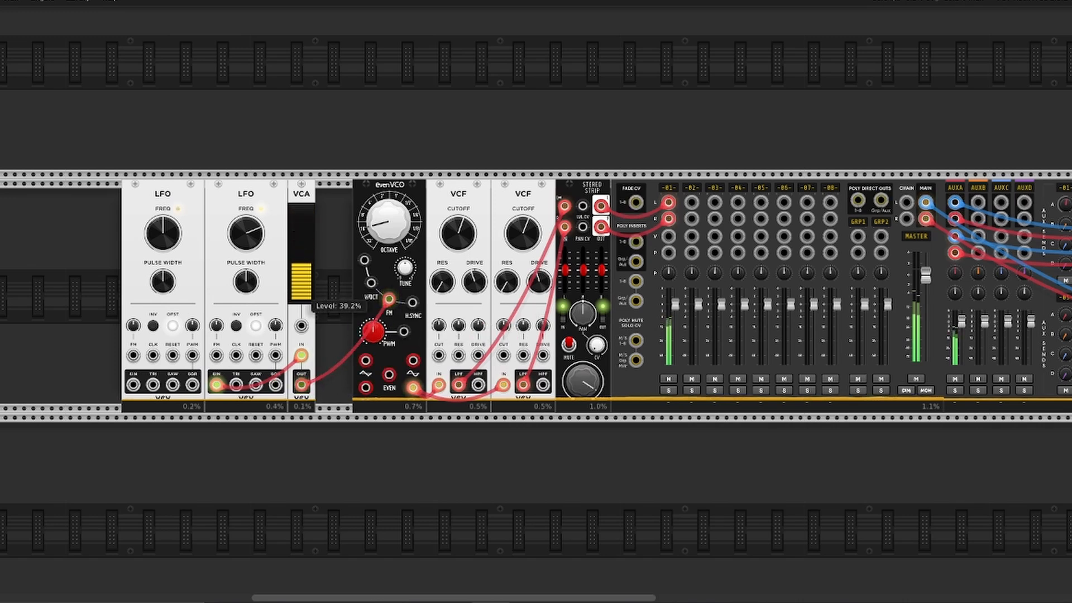
Step: Move both LFOs and the VCA up against the Even VCO and reduce the VCA level to 34.8%
drag(329, 213, 162, 267)
click(193, 80)
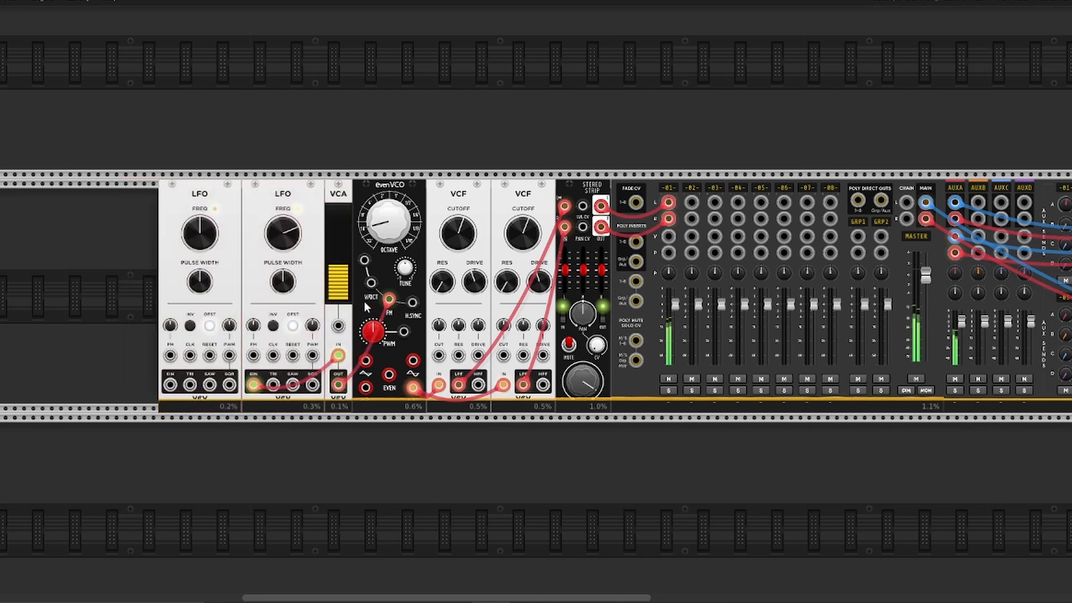
drag(338, 292, 339, 296)
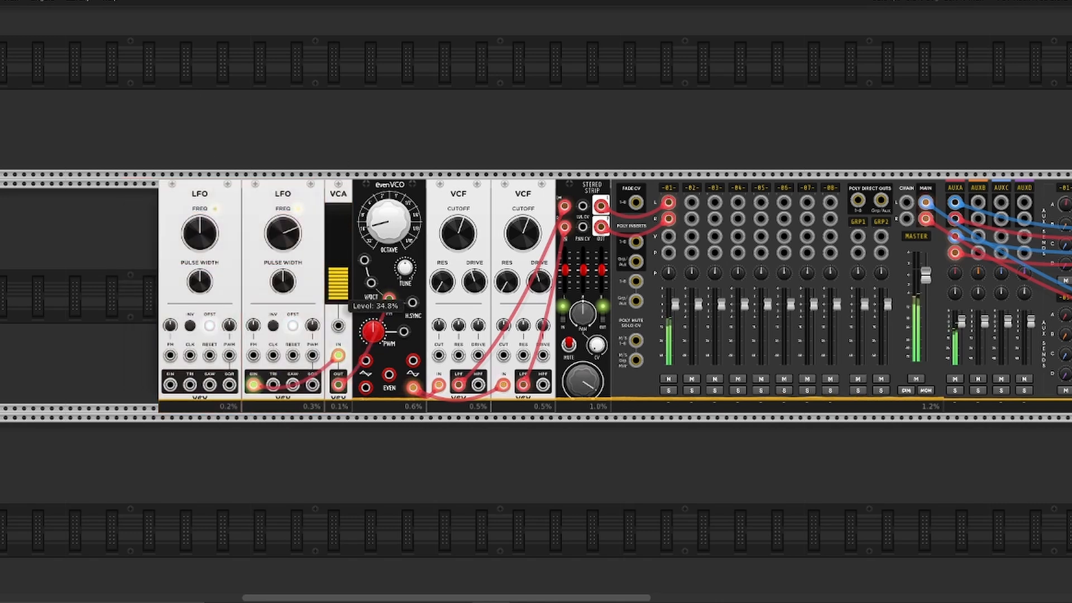
Step: Raise the cutoffs of both VCFs, setting the first filter to 535.9 Hz
drag(535, 226, 535, 199)
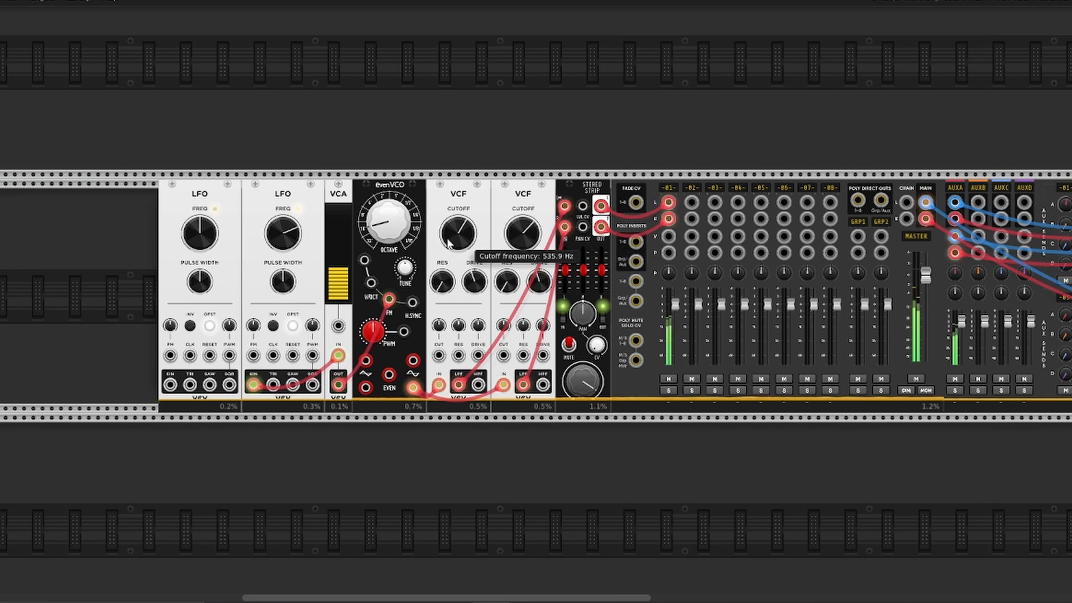
drag(524, 233, 523, 237)
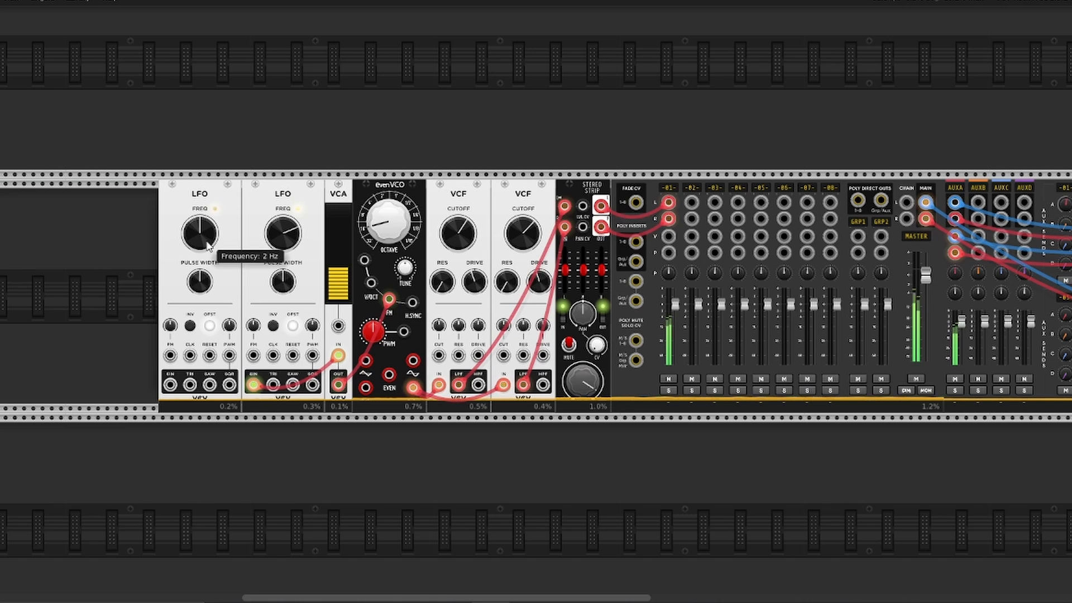
Step: Slow down the first LFO and patch its sine output to the VCA's CV input
drag(202, 238, 202, 254)
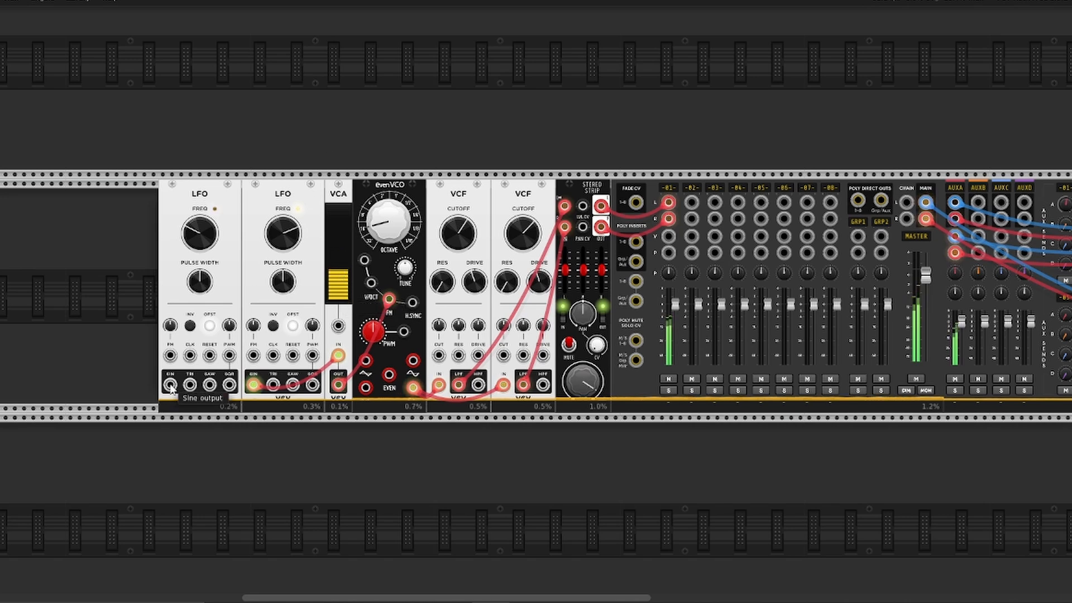
drag(170, 385, 132, 341)
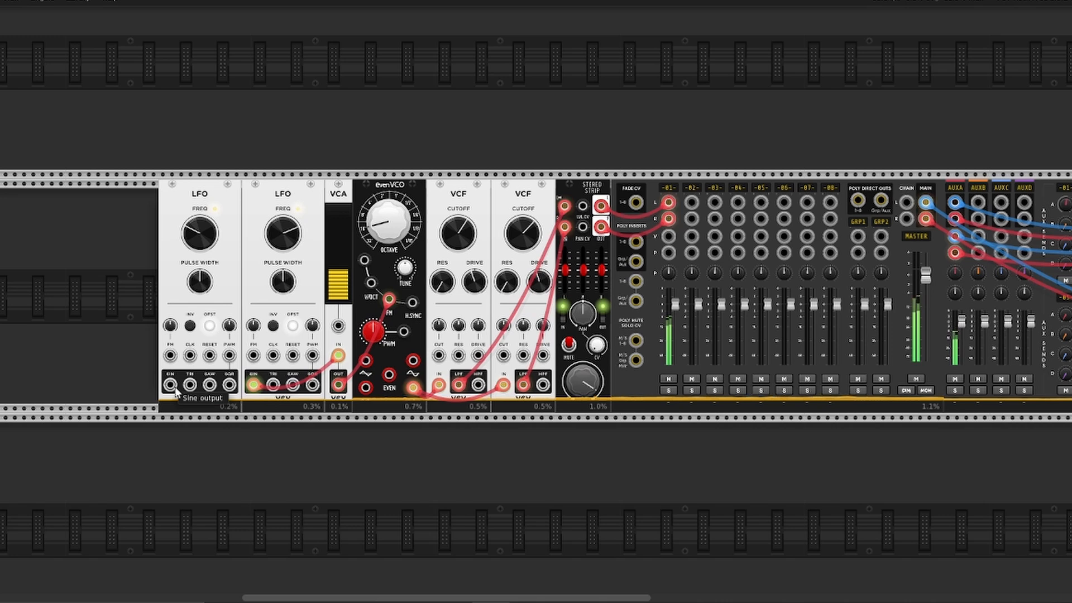
drag(170, 385, 338, 326)
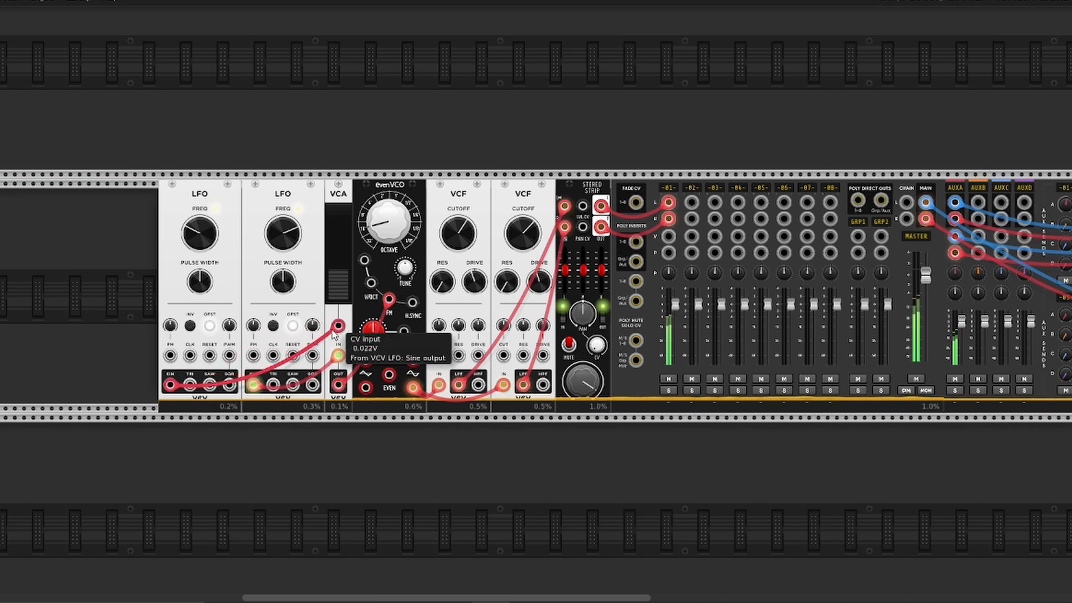
Step: Lower the first LFO's frequency further to about 0.027 Hz for a very slow vibrato fade
drag(194, 231, 194, 247)
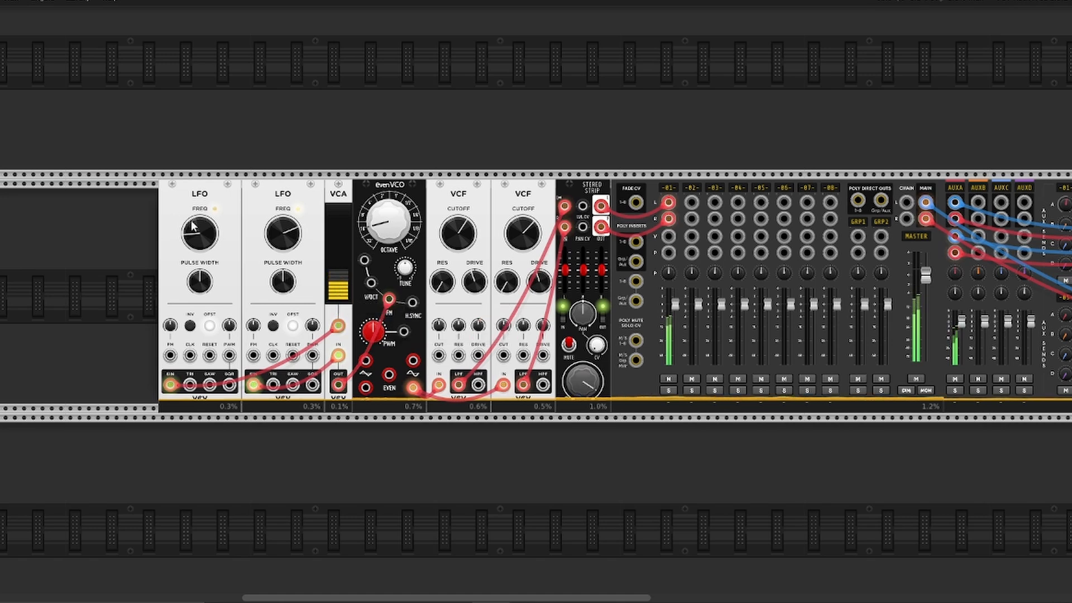
mouse_move(193, 238)
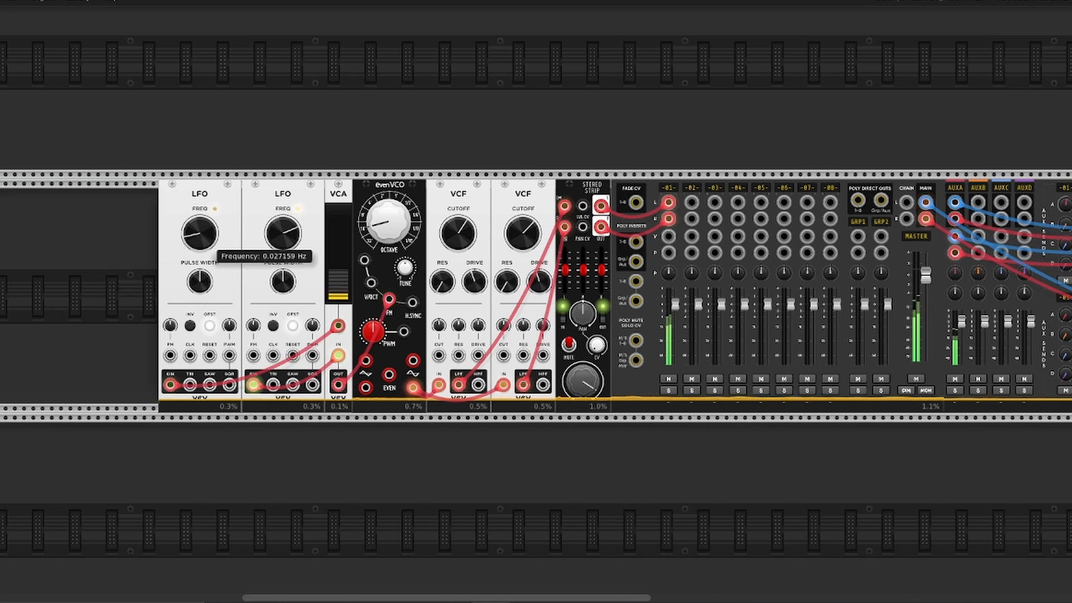
drag(208, 240, 208, 243)
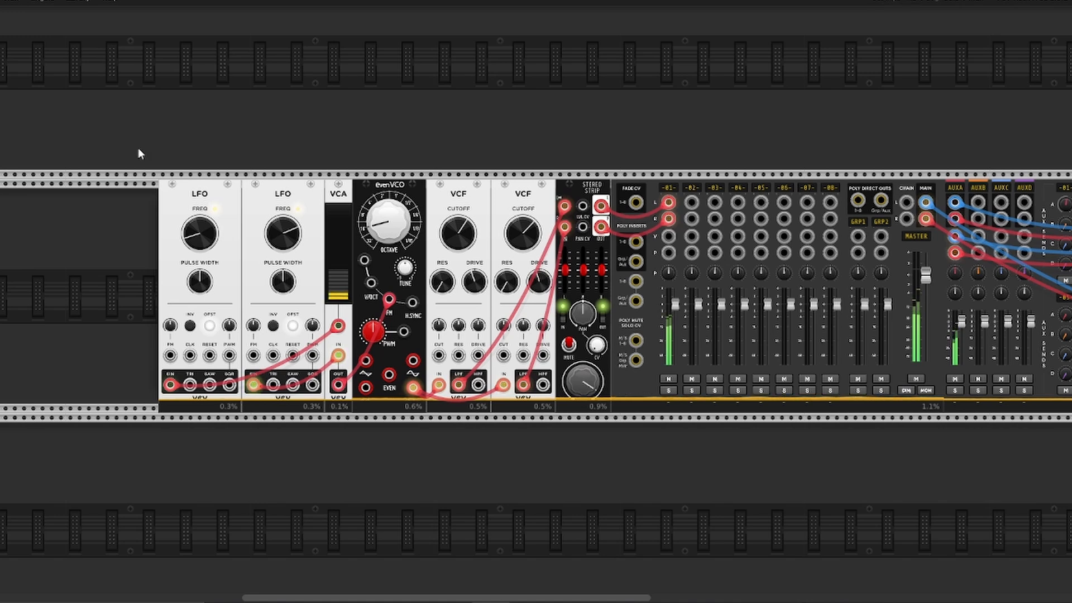
Step: Search the module browser for "walk" and add the WALK2 module directly before the first LFO
key(Return)
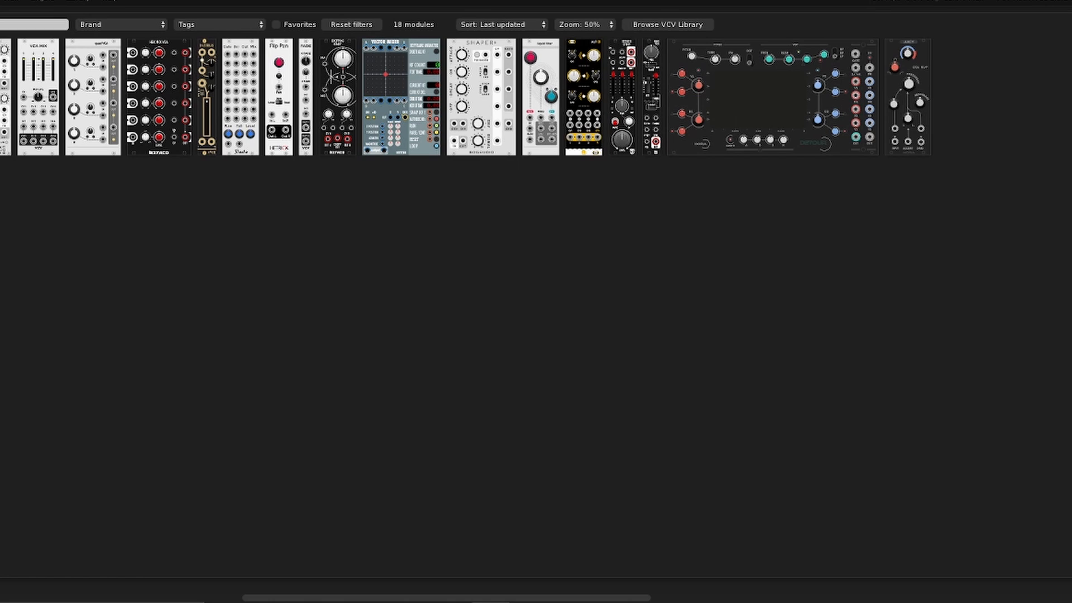
text(w)
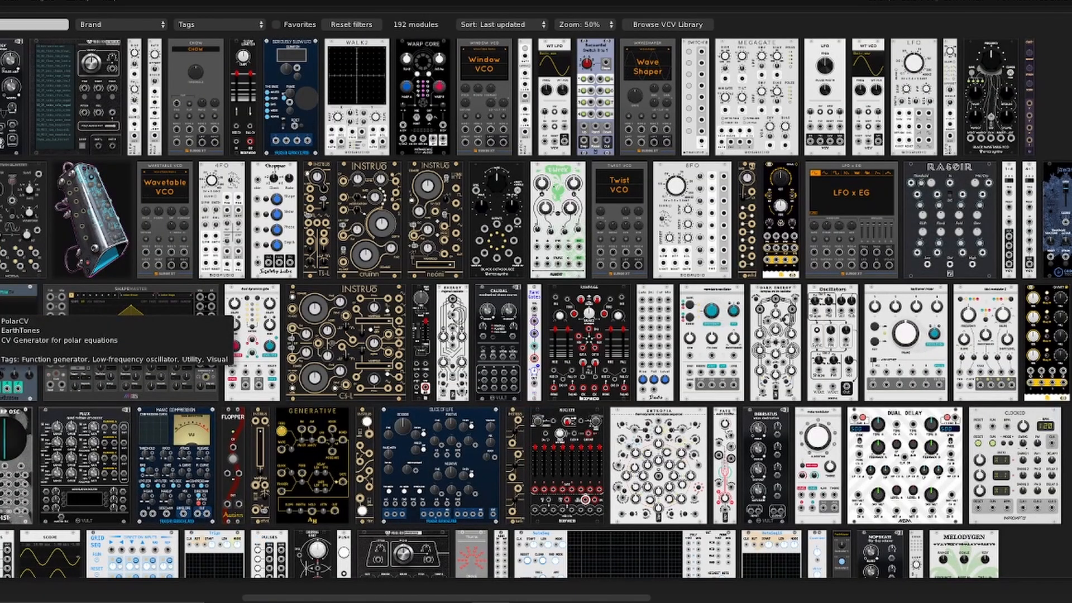
text(alk)
key(BackSpace)
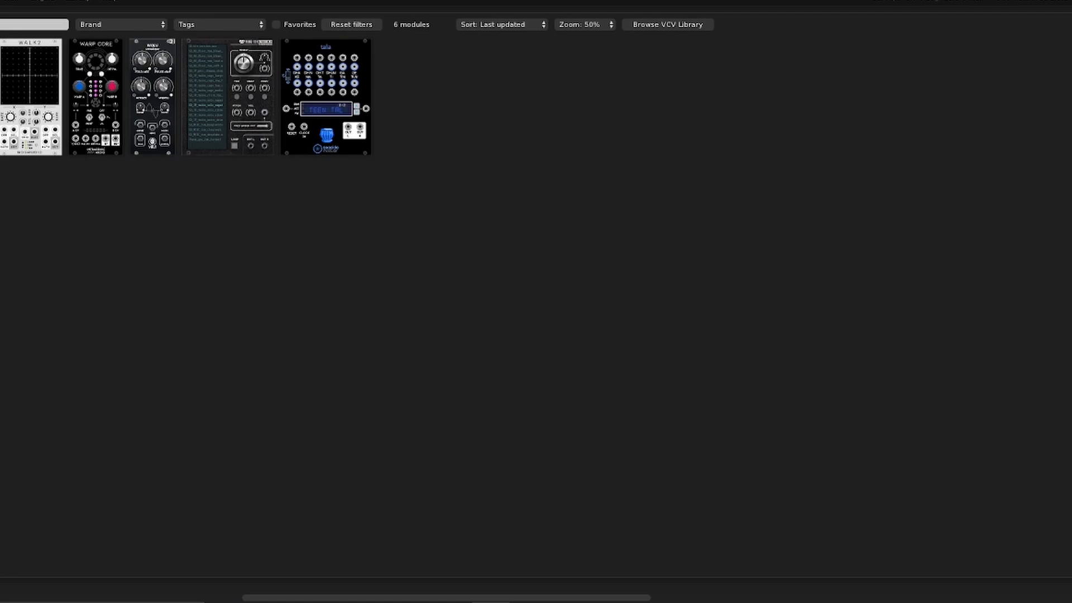
drag(33, 83, 148, 263)
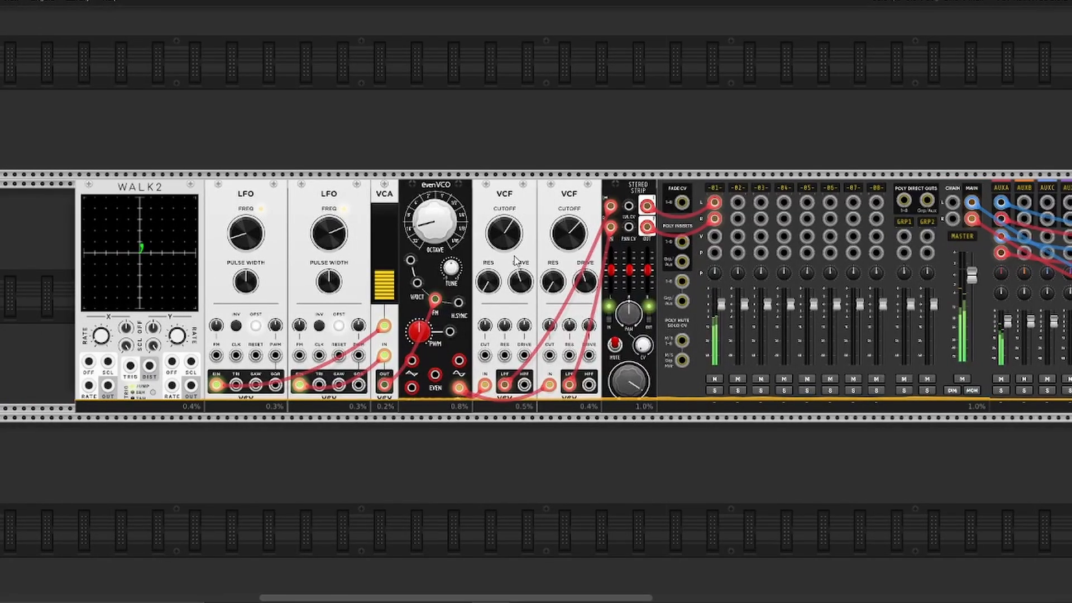
mouse_move(513, 239)
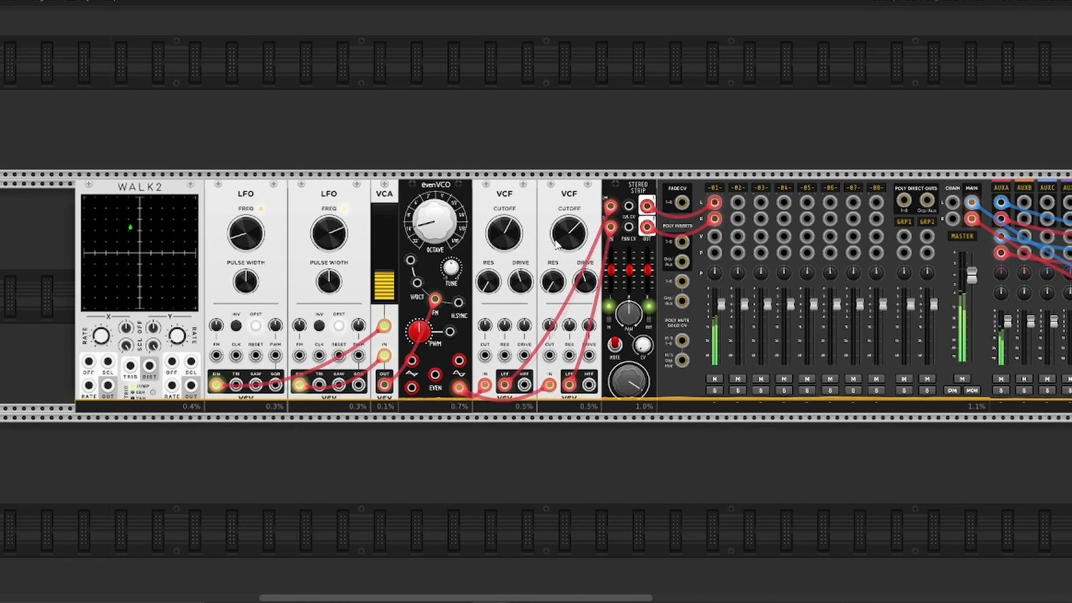
Step: Fine-tune the cutoff frequencies of both VCFs
drag(571, 232, 571, 221)
drag(505, 233, 506, 238)
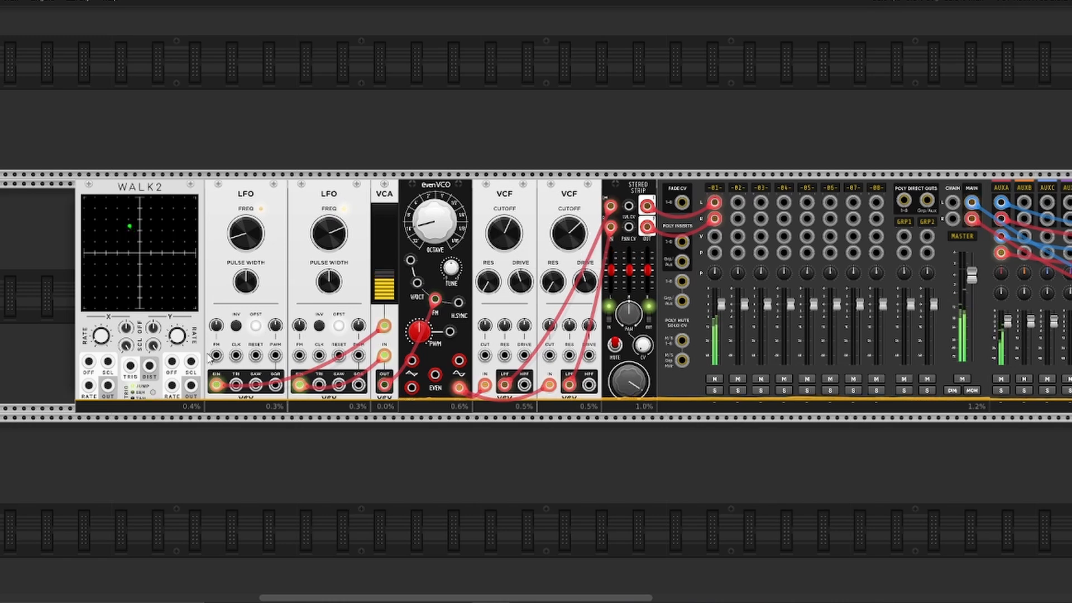
Step: Search the module browser for "scope" and add the Scope module directly before WALK2
drag(423, 595, 322, 592)
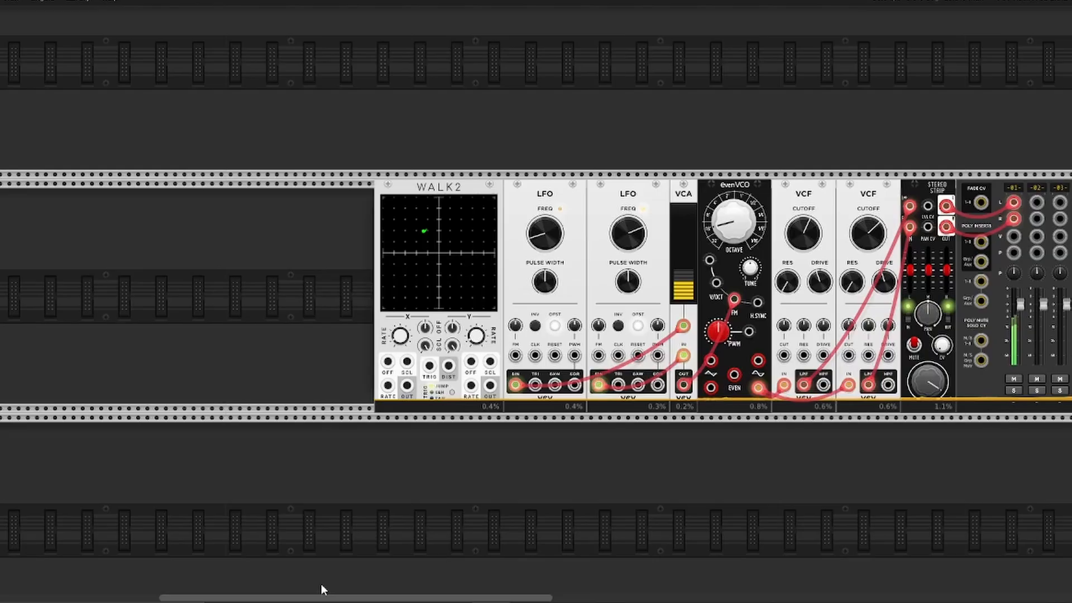
right_click(240, 347)
text(scope)
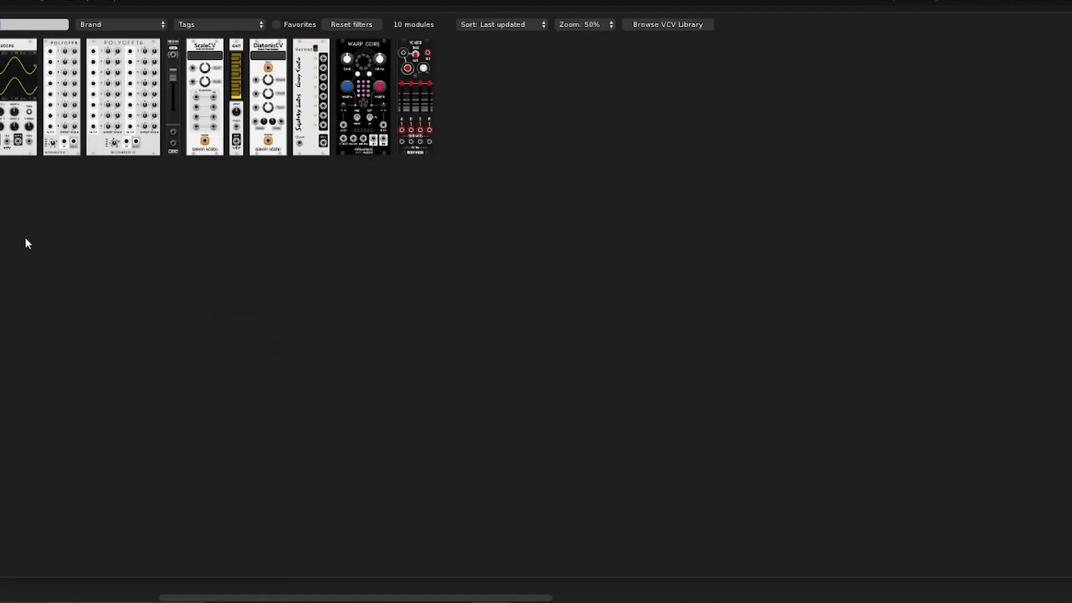
click(19, 140)
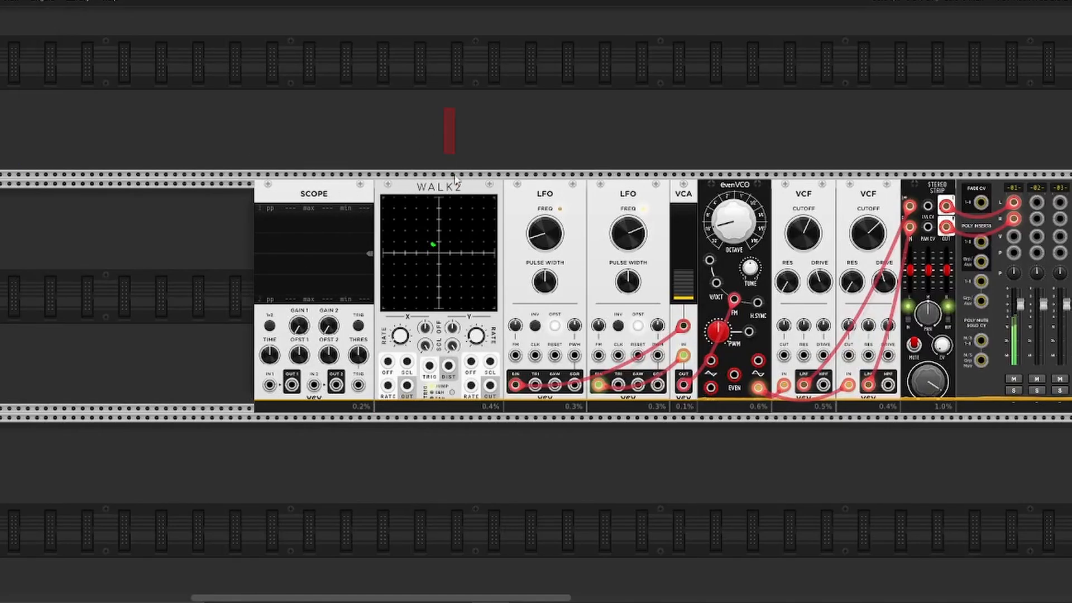
drag(455, 175, 453, 499)
click(453, 498)
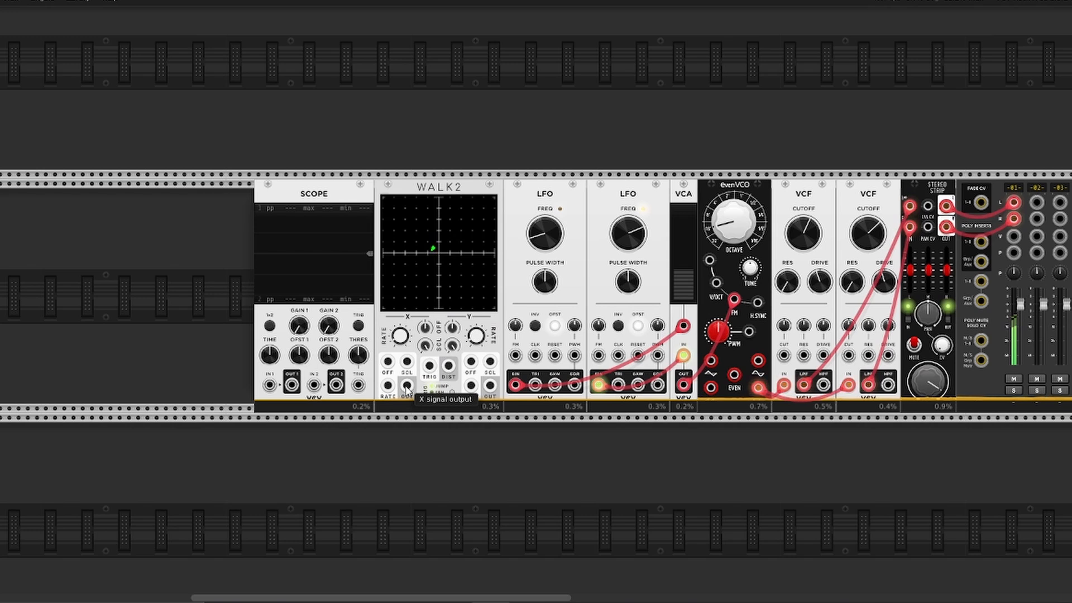
Step: Patch WALK2's X output to the Scope's first input and try different X and Y rates while viewing the random signal
mouse_move(407, 386)
mouse_down()
mouse_move(300, 426)
mouse_move(272, 393)
mouse_up()
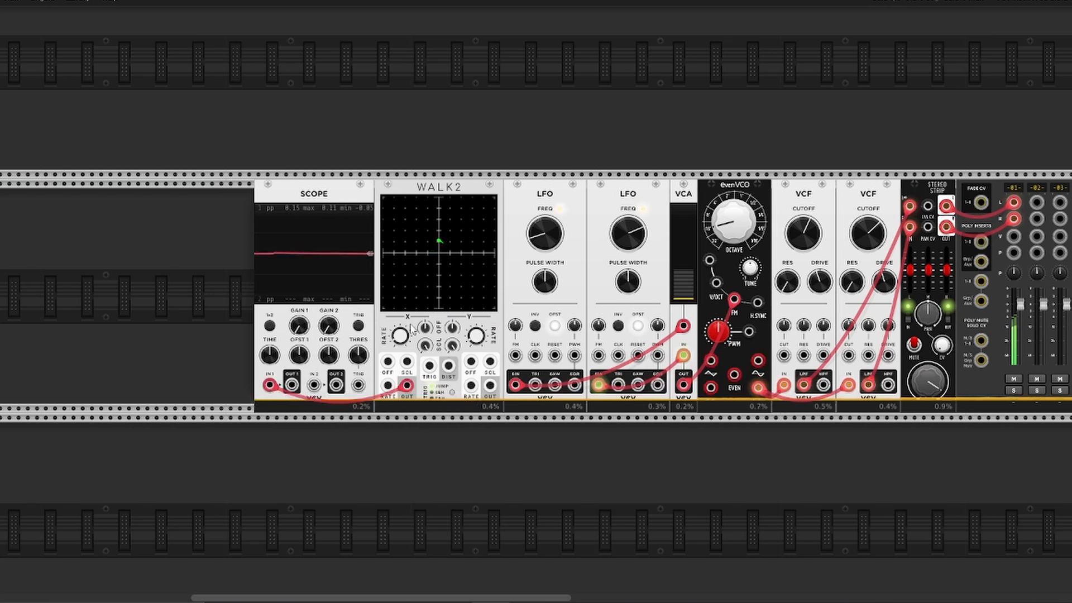
drag(401, 340, 401, 312)
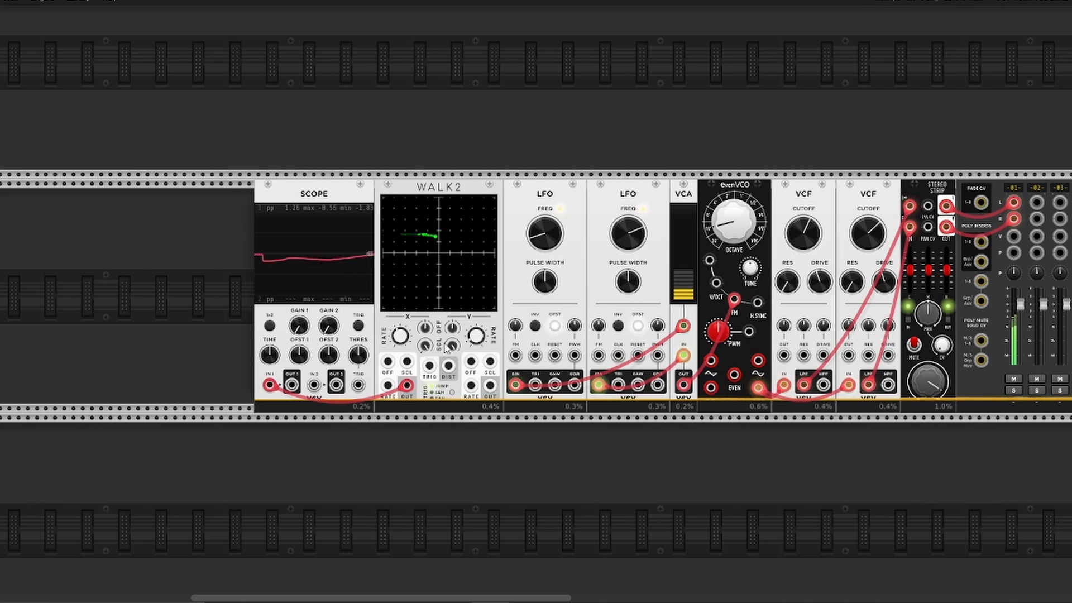
drag(477, 337, 476, 325)
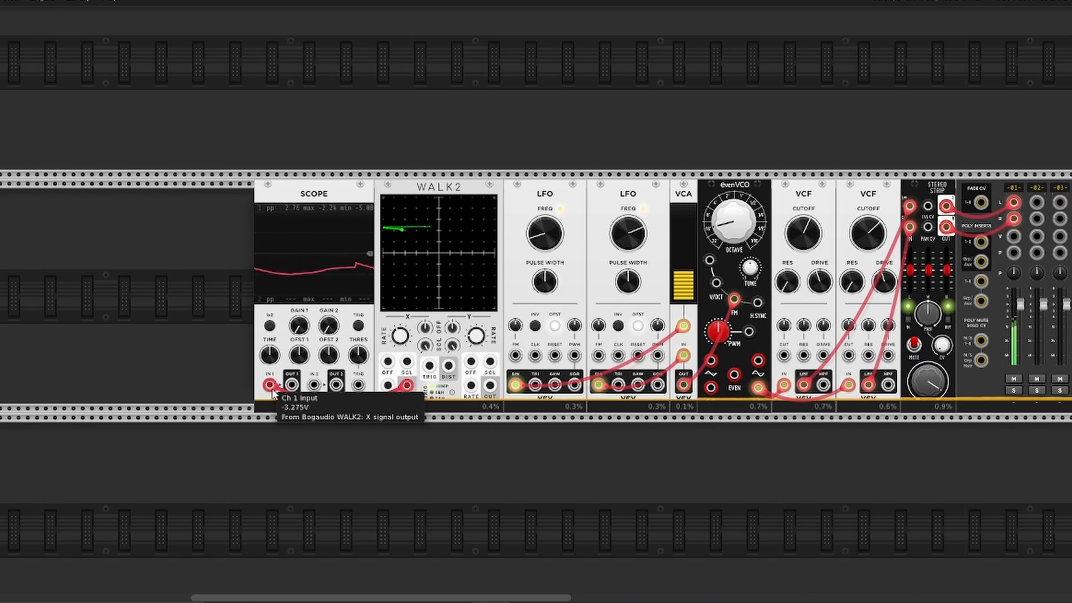
Step: Delete the Scope module from the rack
mouse_move(280, 189)
mouse_down()
mouse_move(465, 423)
mouse_move(279, 186)
mouse_move(261, 189)
mouse_up()
drag(130, 235, 260, 315)
key(Delete)
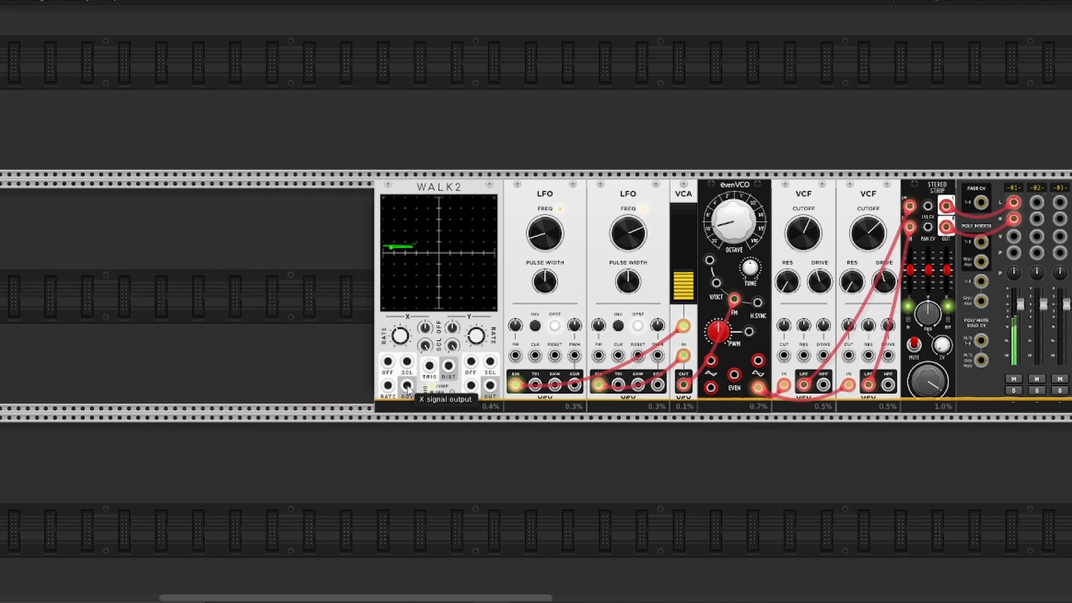
Step: Patch WALK2's X output to the first VCF's cutoff CV and its Y output to the second's, setting the second's CV amount to 32.533%
drag(406, 385, 787, 355)
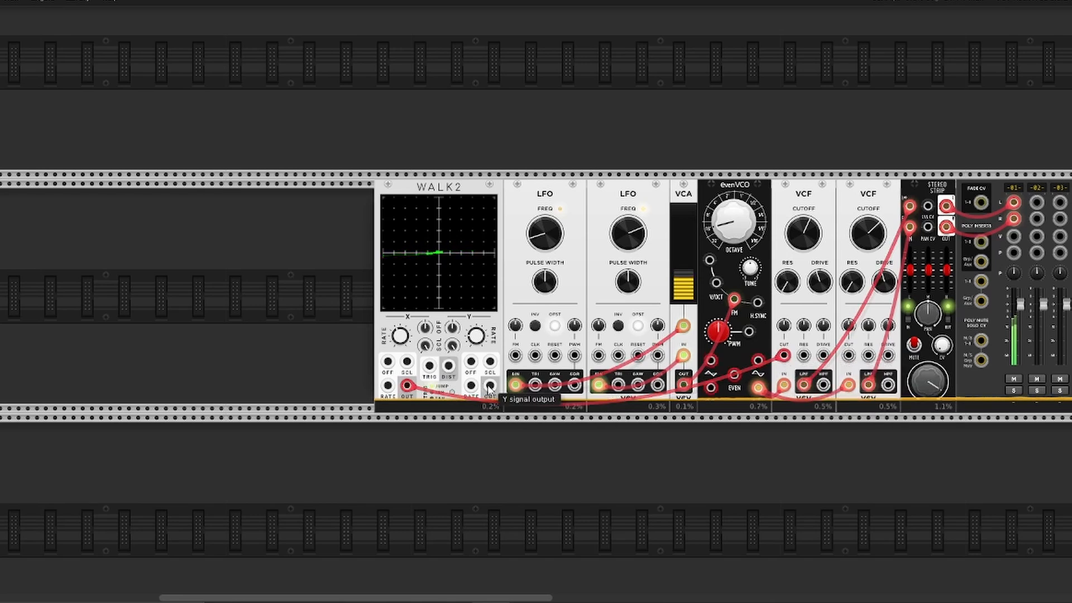
drag(491, 386, 664, 511)
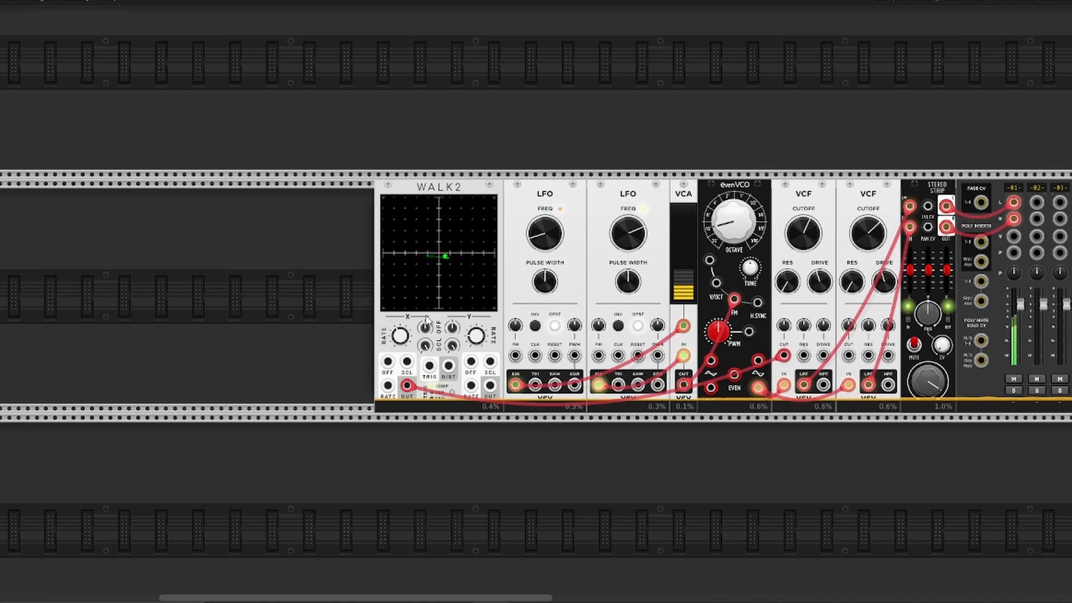
drag(491, 386, 852, 274)
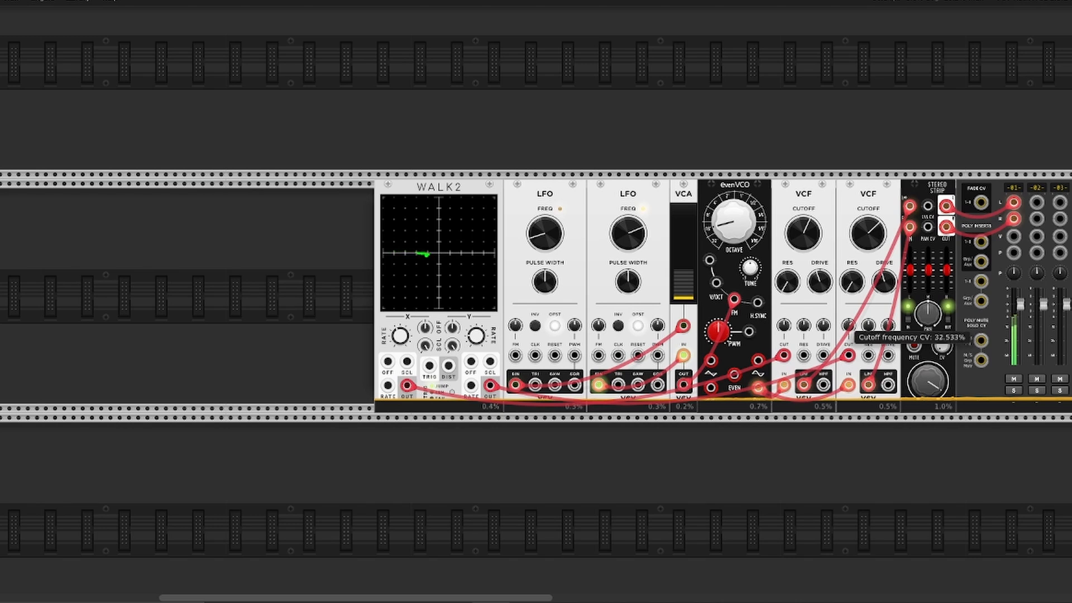
Step: Raise the first VCF's cutoff CV amount and adjust both WALK2 offsets, setting offset Y to 1.1084 V
drag(784, 326, 784, 289)
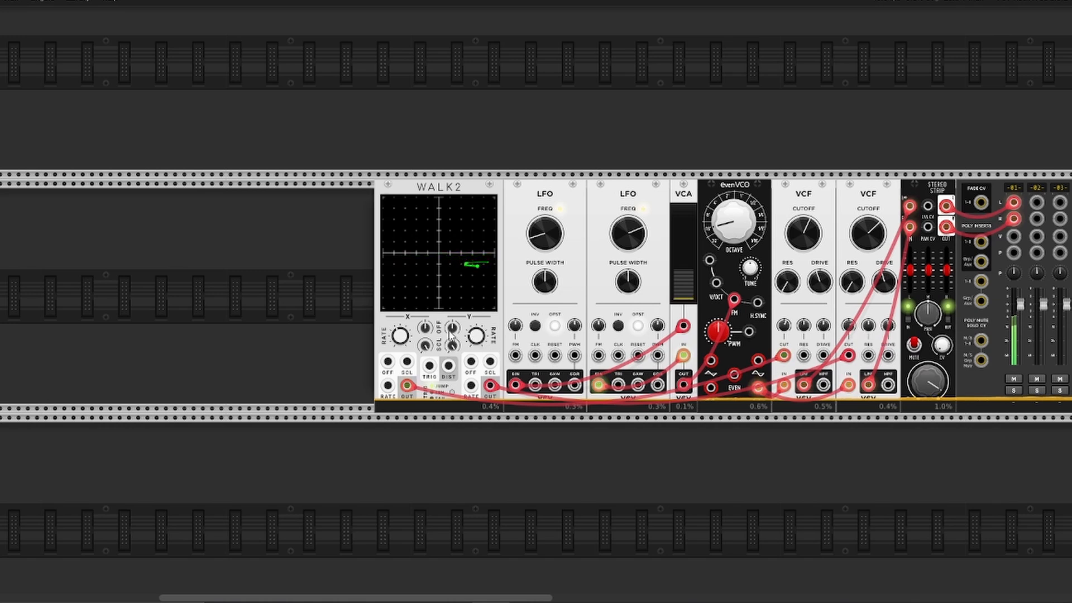
drag(425, 328, 452, 311)
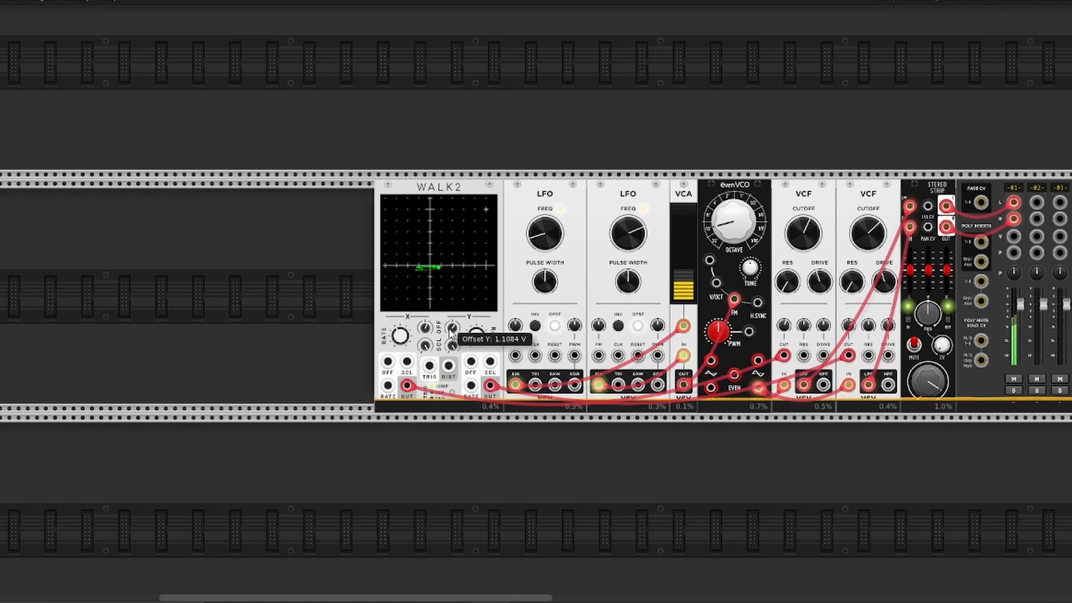
Step: Adjust the Even VCO's PWM knob and patch WALK2's X output into the oscillator's PWM input
drag(519, 596, 581, 596)
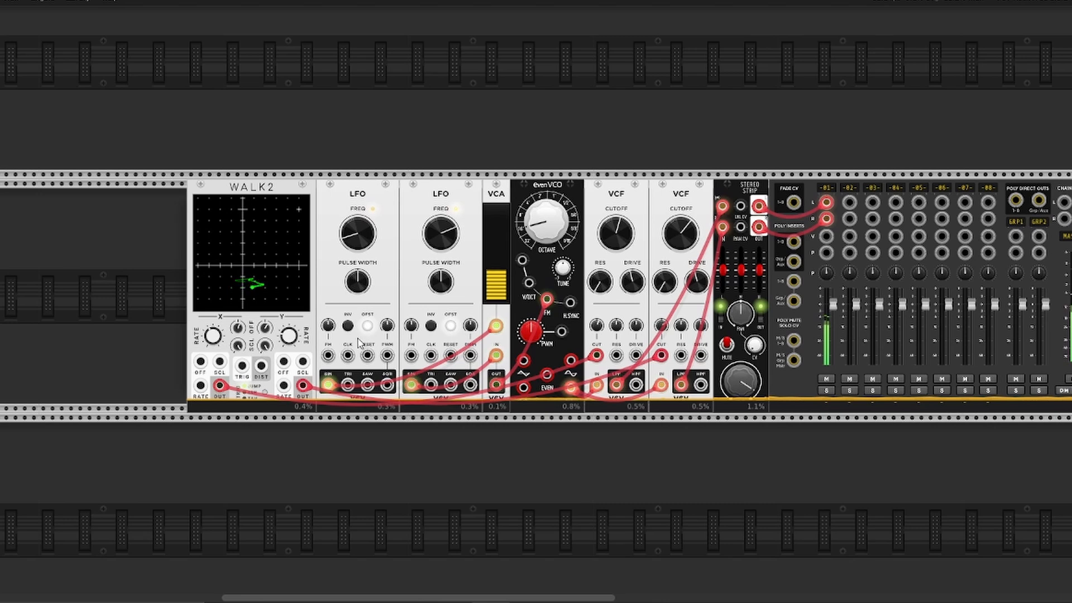
mouse_move(532, 332)
mouse_down()
mouse_move(532, 480)
mouse_move(532, 402)
mouse_up()
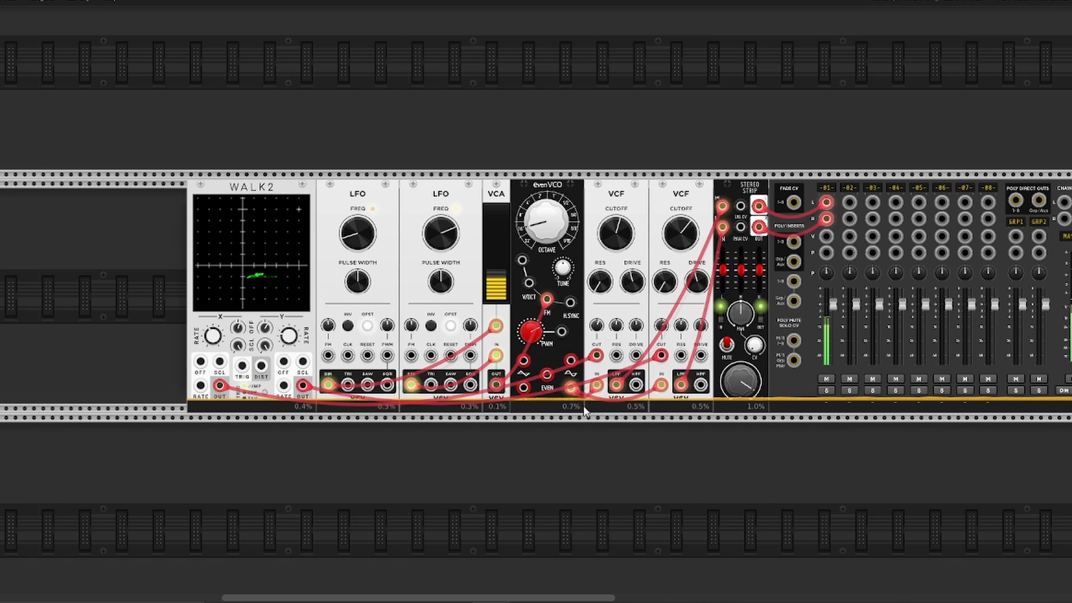
drag(533, 332, 532, 347)
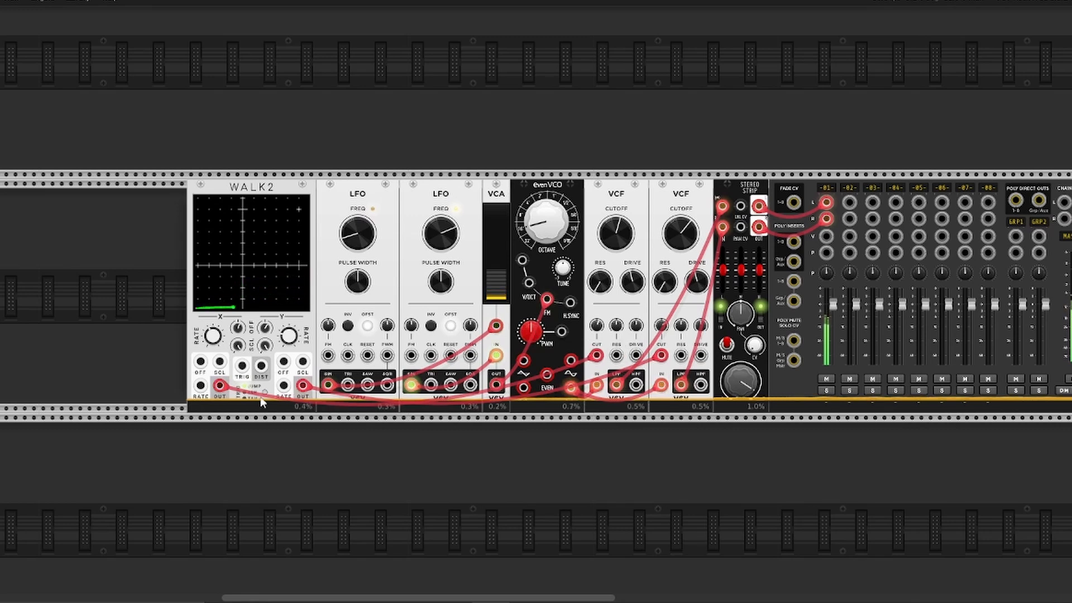
drag(213, 336, 213, 338)
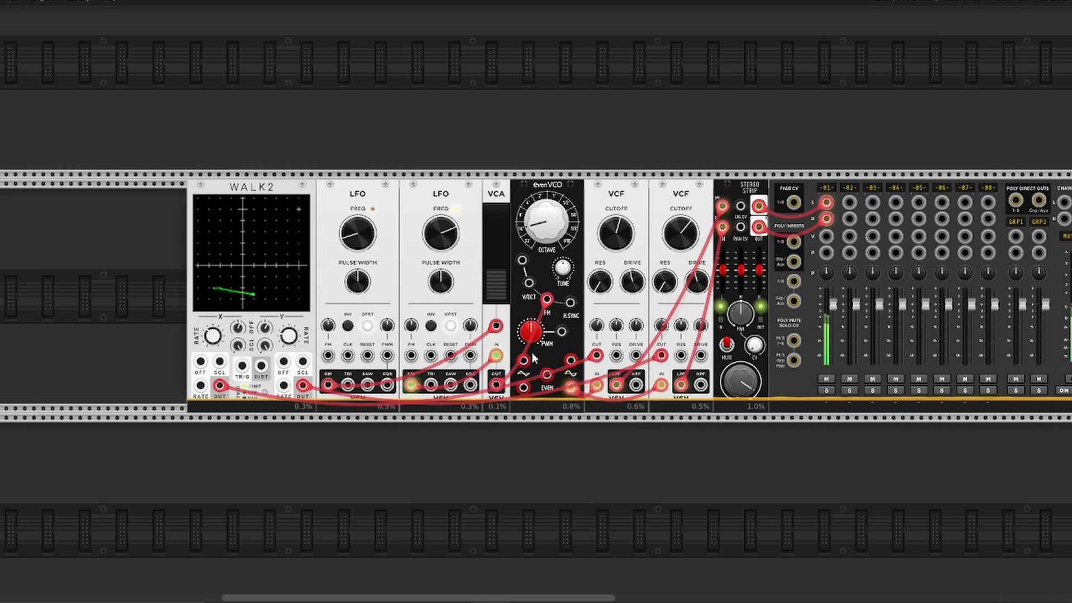
drag(531, 331, 219, 385)
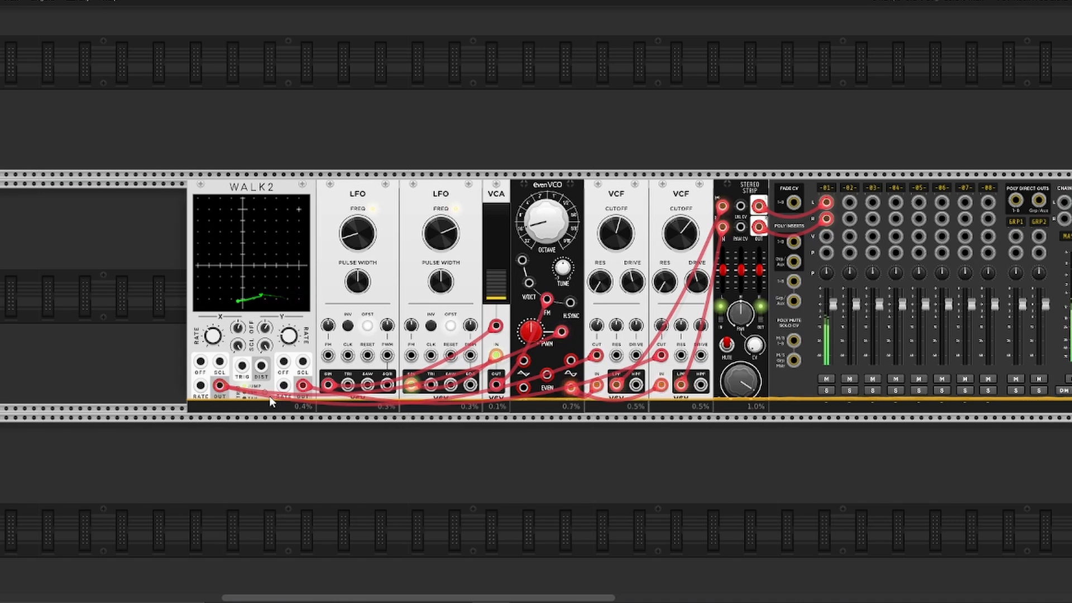
Step: Try adjusting the Stereo Strip's 125 Hz low shelf gain
drag(450, 598, 501, 587)
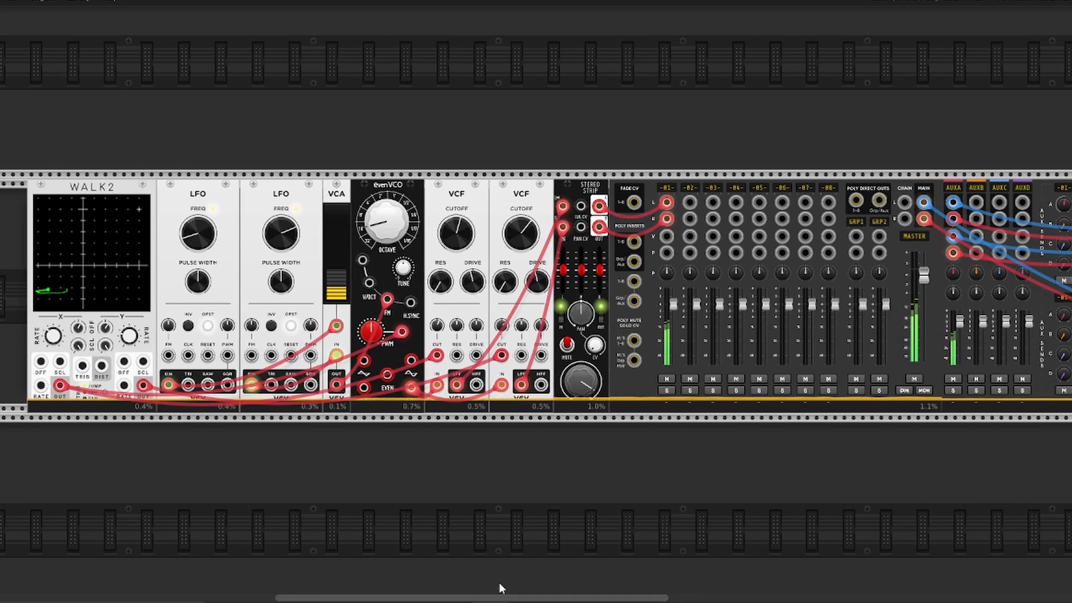
mouse_move(563, 297)
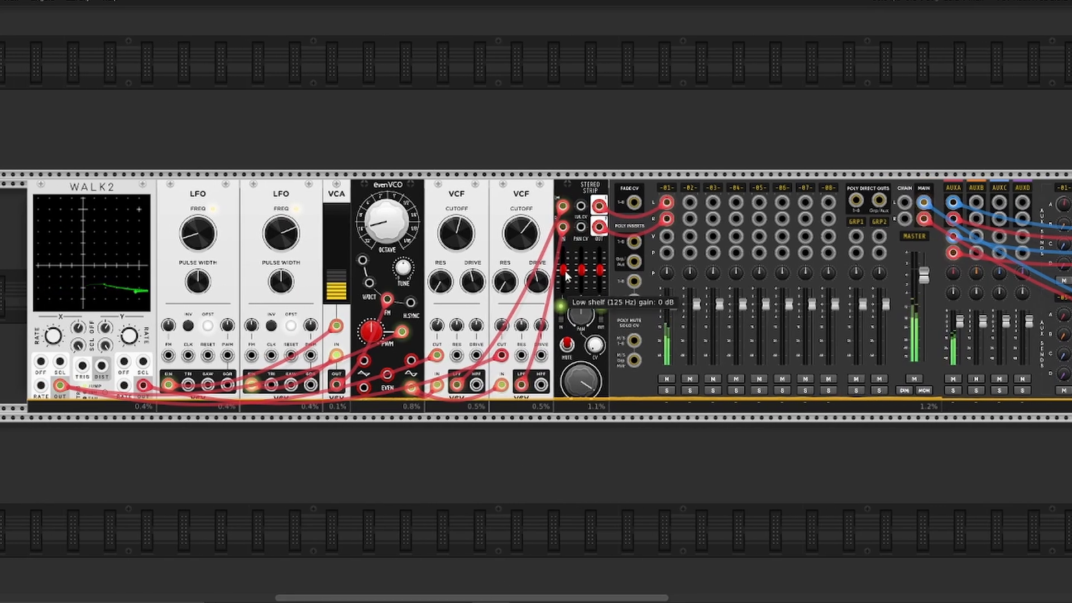
drag(563, 268, 562, 269)
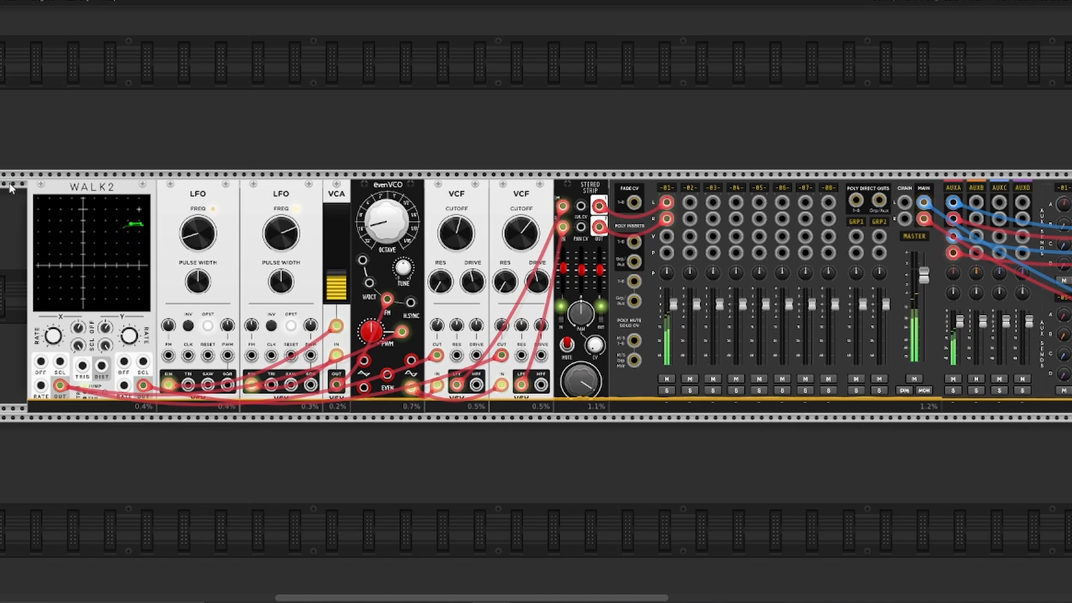
Step: Duplicate the whole voice with its cables, from WALK2 through the Stereo Strip, and place the copy in the row directly below
drag(6, 199, 579, 330)
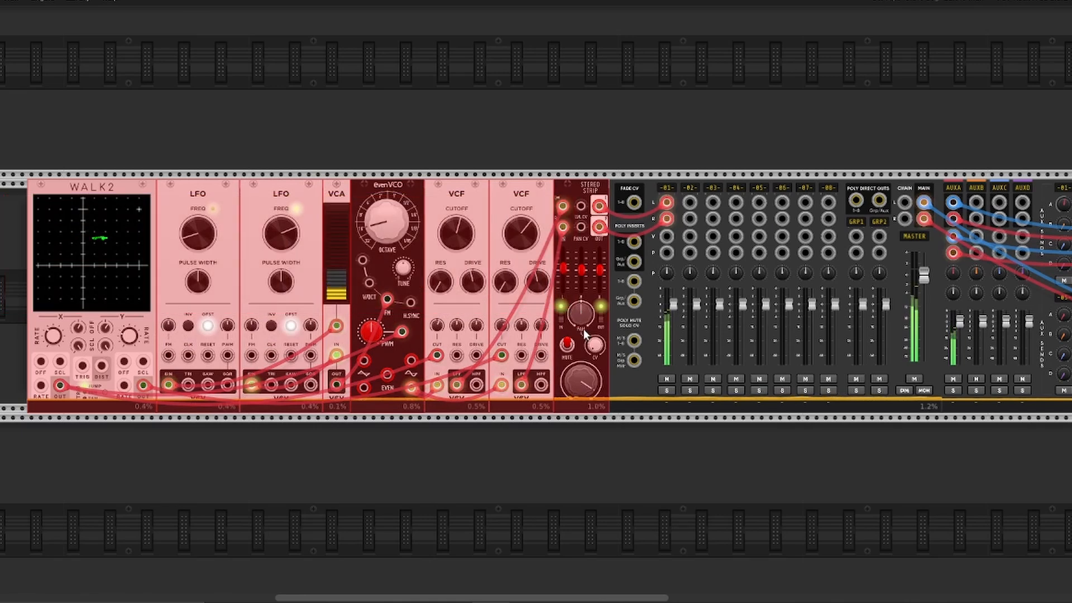
key(ctrl+d)
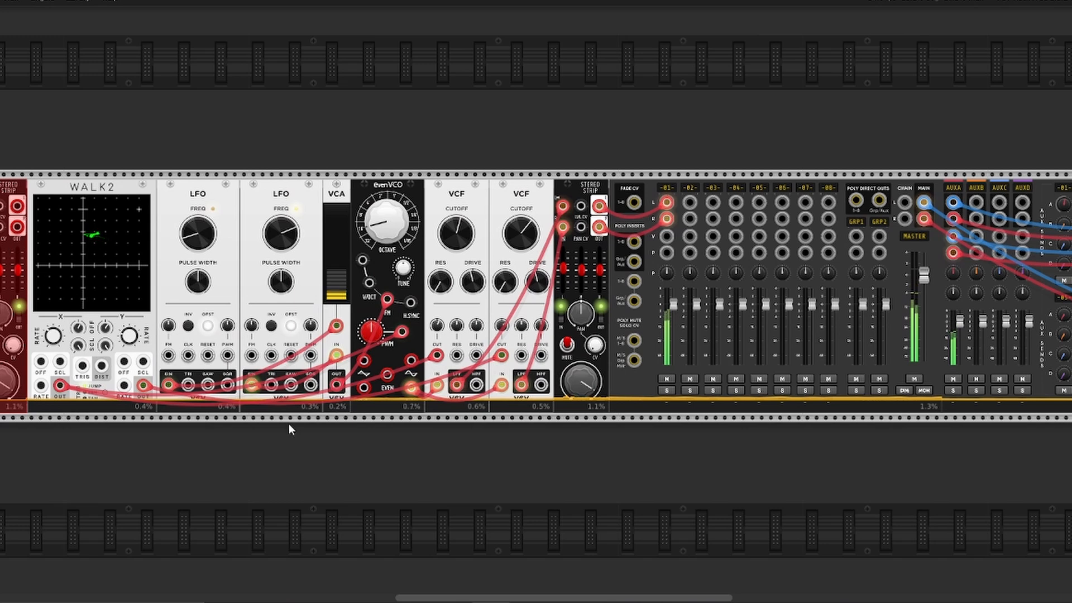
drag(291, 430, 580, 437)
click(681, 452)
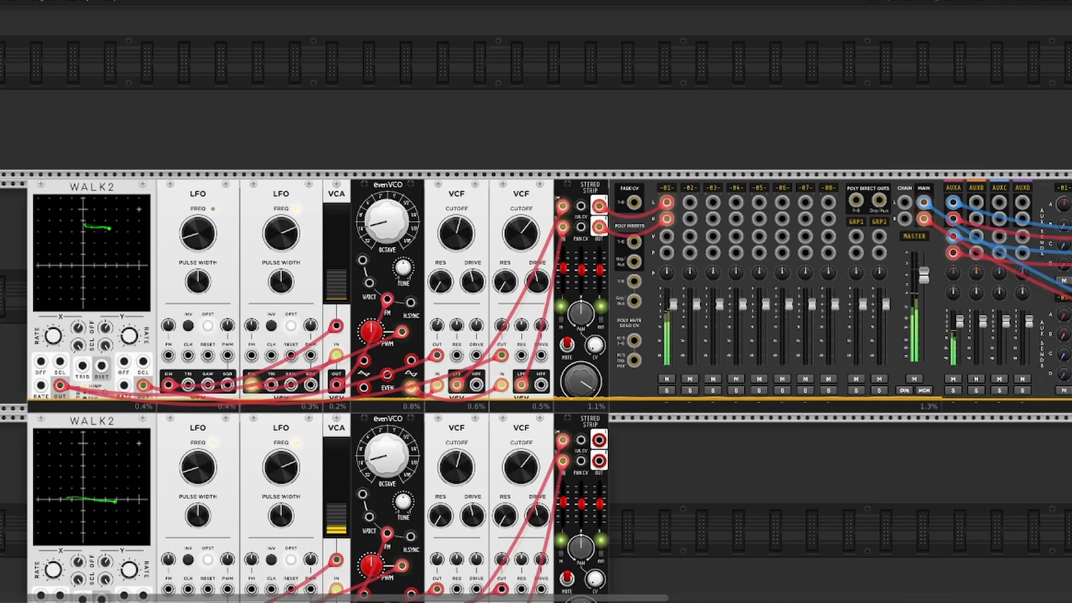
Step: Patch both outputs of the duplicated Stereo Strip into the left and right inputs of mixer channel 2
scroll(536, 301, down, 5)
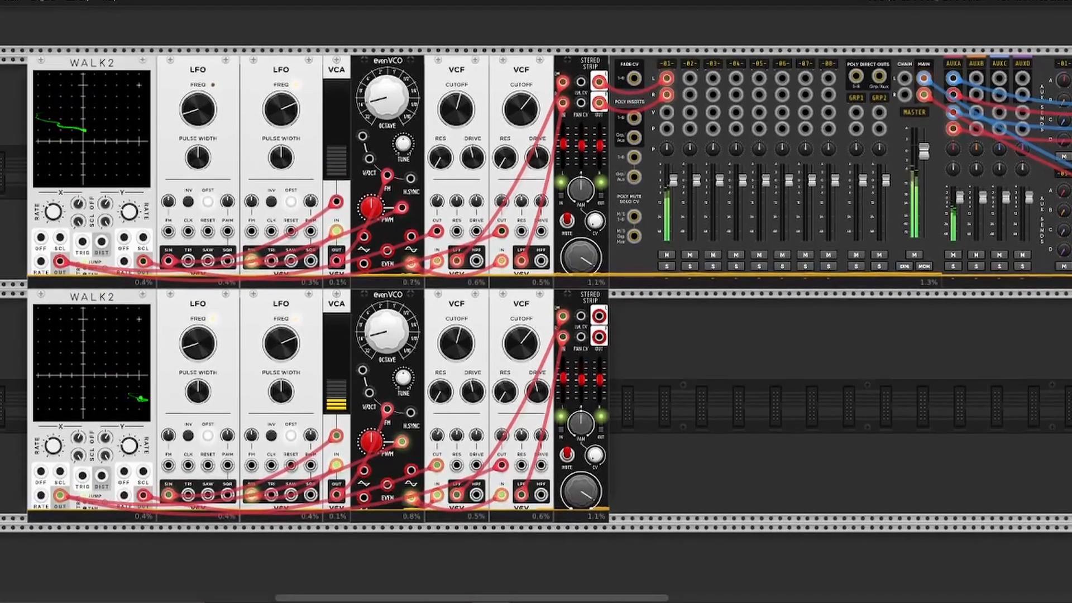
mouse_move(598, 316)
mouse_down()
mouse_move(697, 128)
mouse_move(691, 78)
mouse_move(625, 336)
mouse_move(599, 336)
mouse_up()
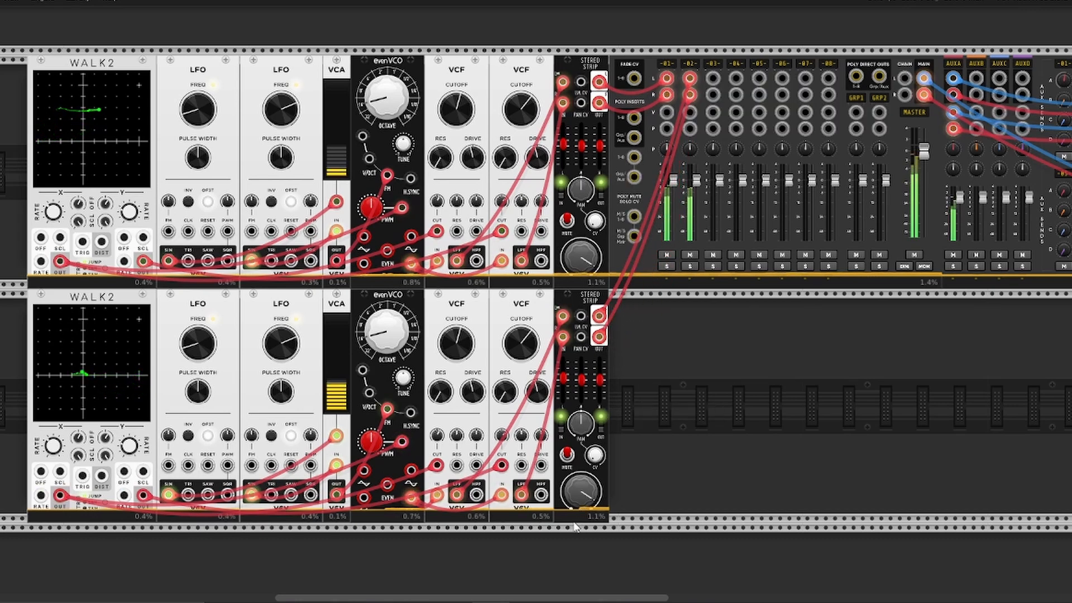
Step: Set the Stereo Strip gain to -24.145 dB on the duplicated voice and -11.494 dB on the original voice
drag(595, 506, 595, 492)
drag(584, 491, 583, 494)
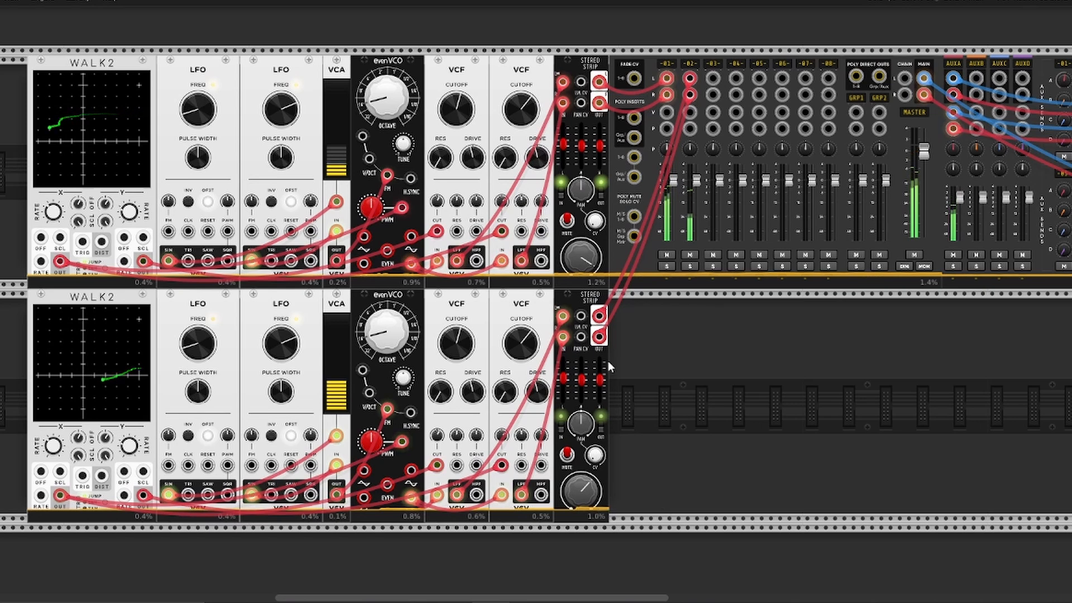
mouse_move(585, 491)
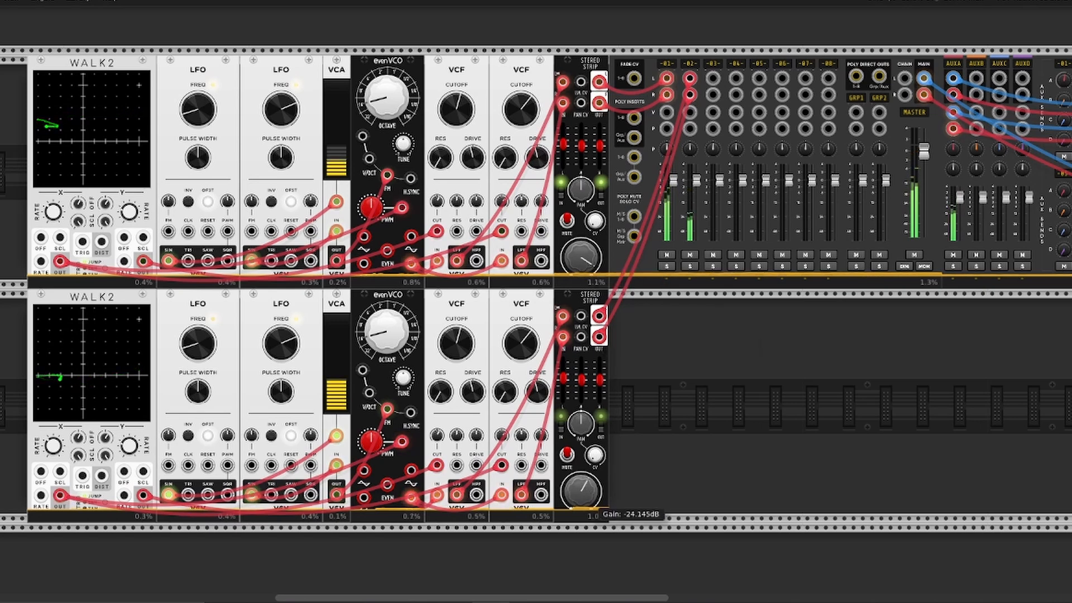
mouse_move(587, 261)
drag(587, 260, 588, 267)
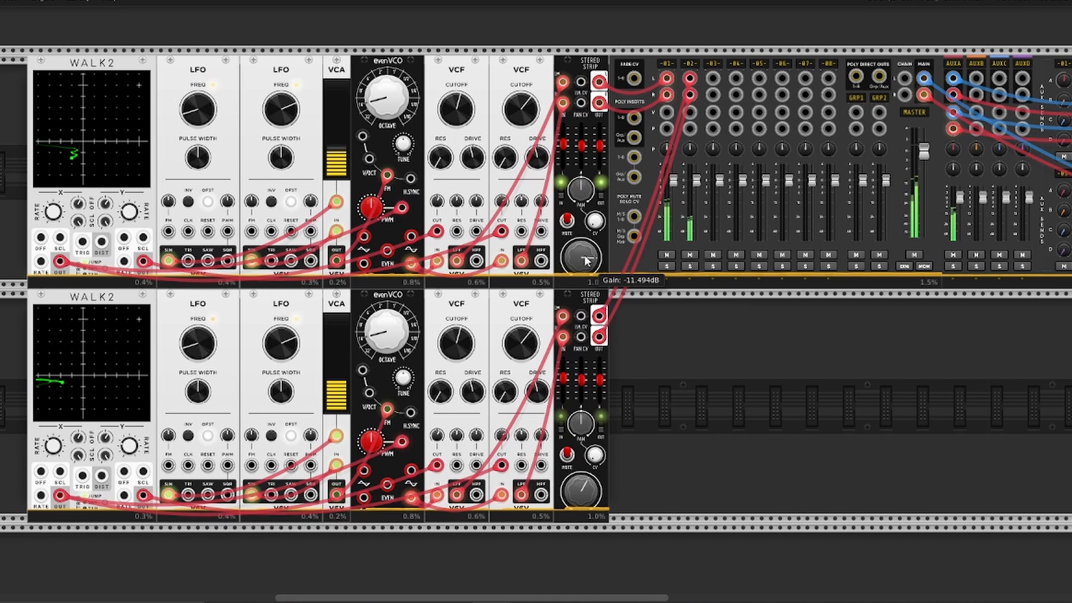
Step: Raise the duplicated Even VCO's octave and increase the gain of the duplicated Stereo Strip
mouse_move(373, 344)
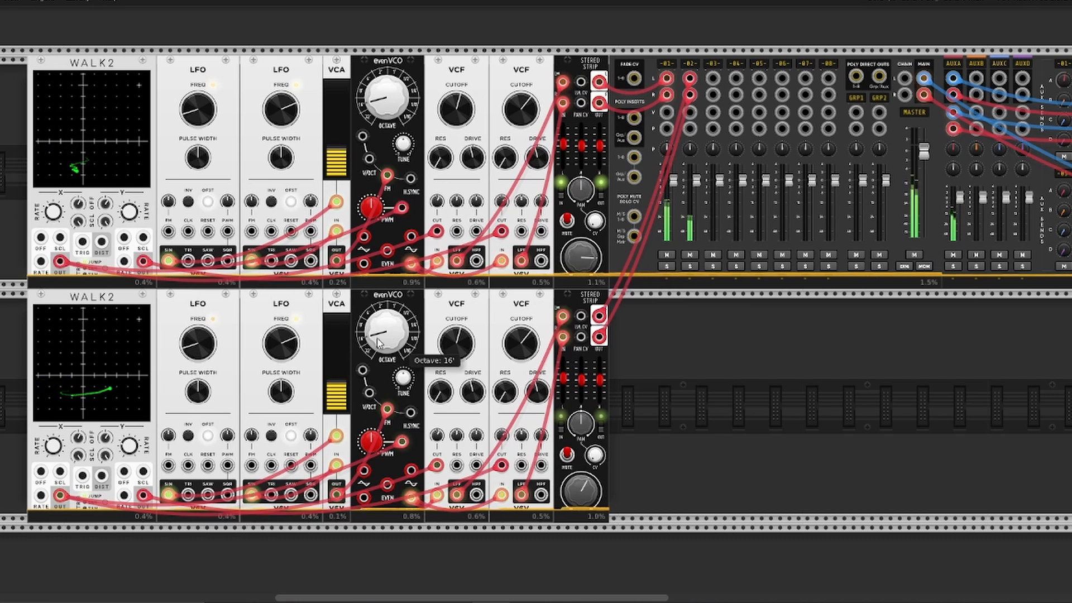
drag(373, 344, 373, 333)
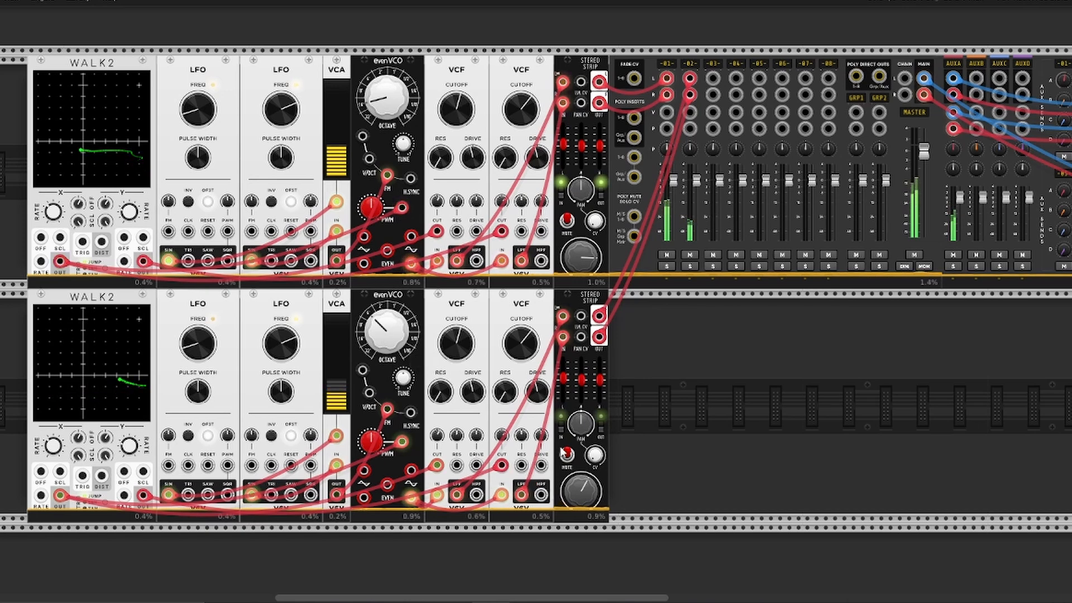
mouse_move(581, 489)
drag(580, 489, 581, 478)
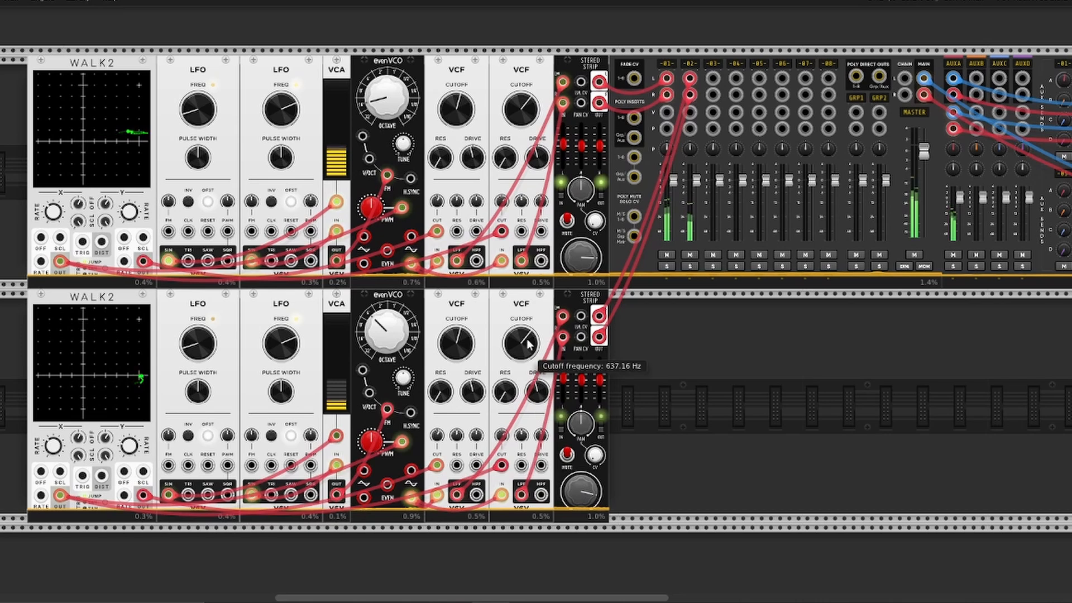
Step: Raise the cutoffs of both VCFs in the duplicated voice, setting the first filter to 454.46 Hz
mouse_move(457, 343)
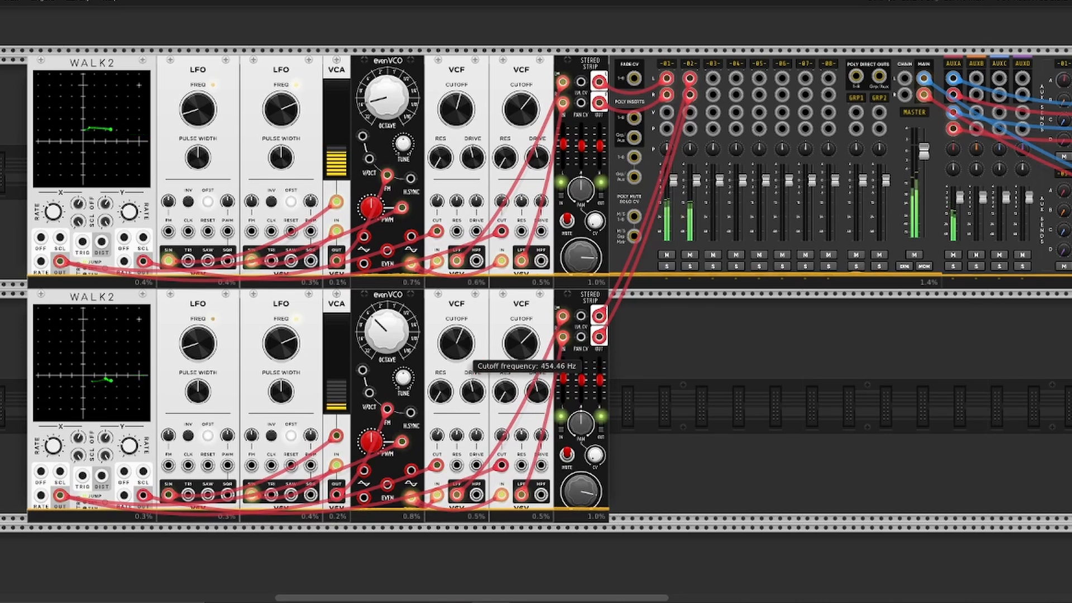
mouse_move(521, 343)
drag(521, 342, 519, 347)
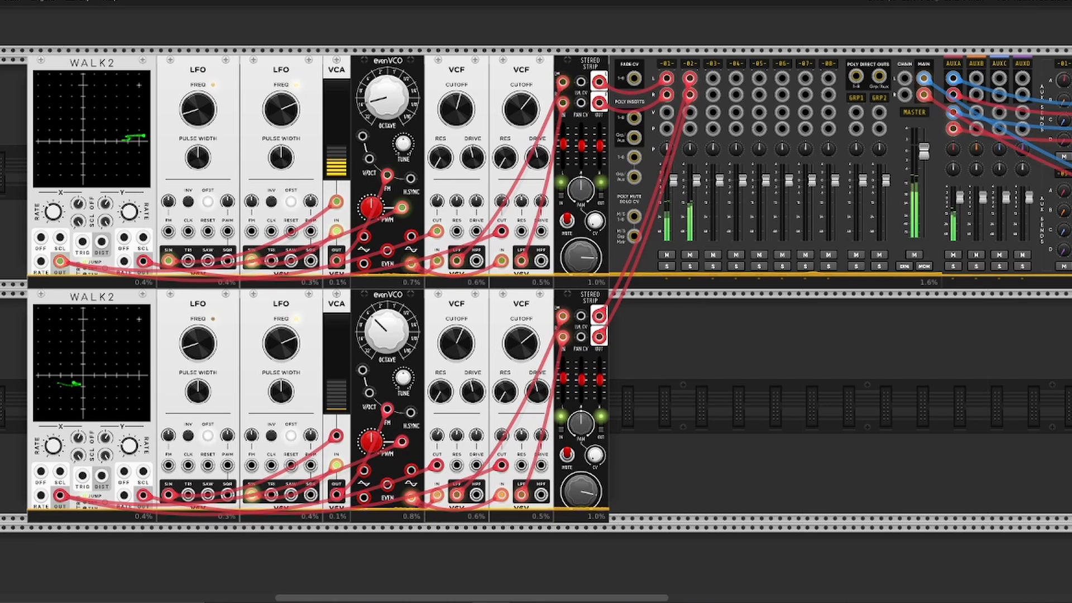
drag(575, 596, 664, 592)
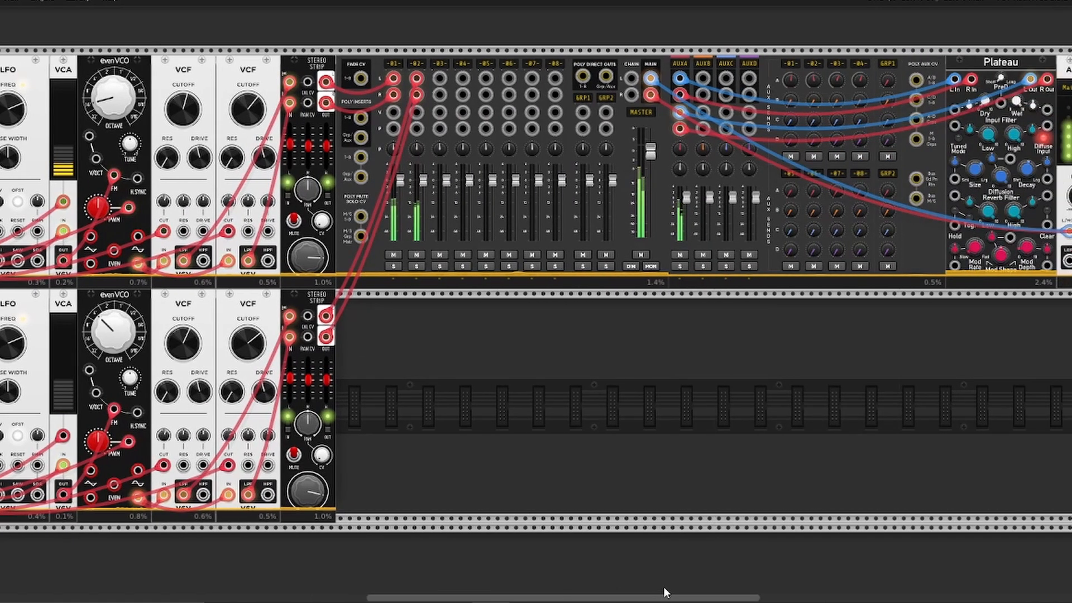
mouse_move(817, 80)
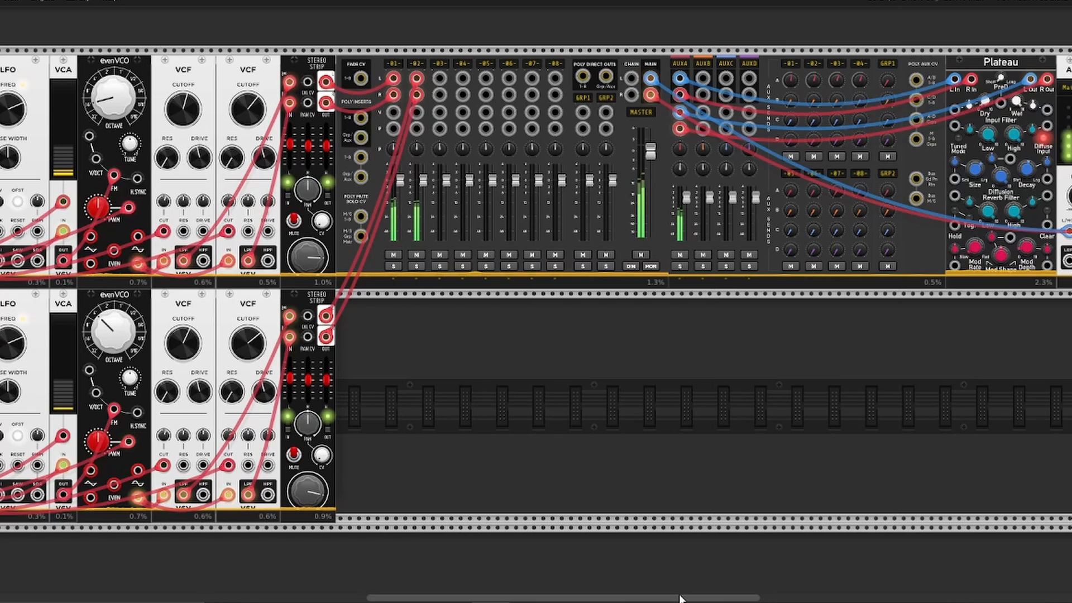
drag(680, 596, 575, 597)
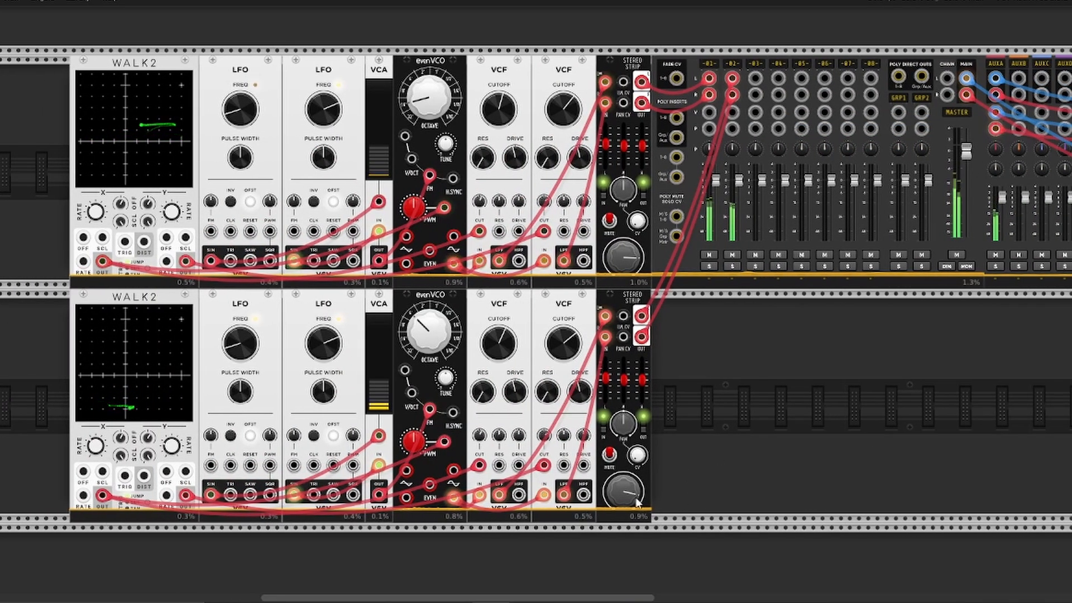
Step: Try the 2' octave setting on the duplicated Even VCO
mouse_move(632, 492)
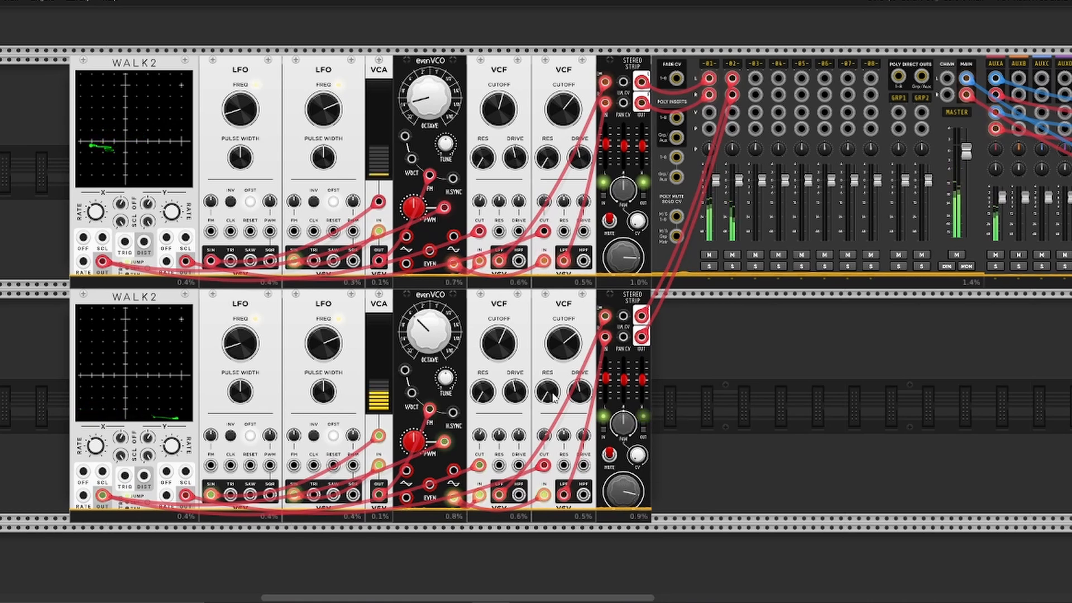
drag(429, 330, 429, 313)
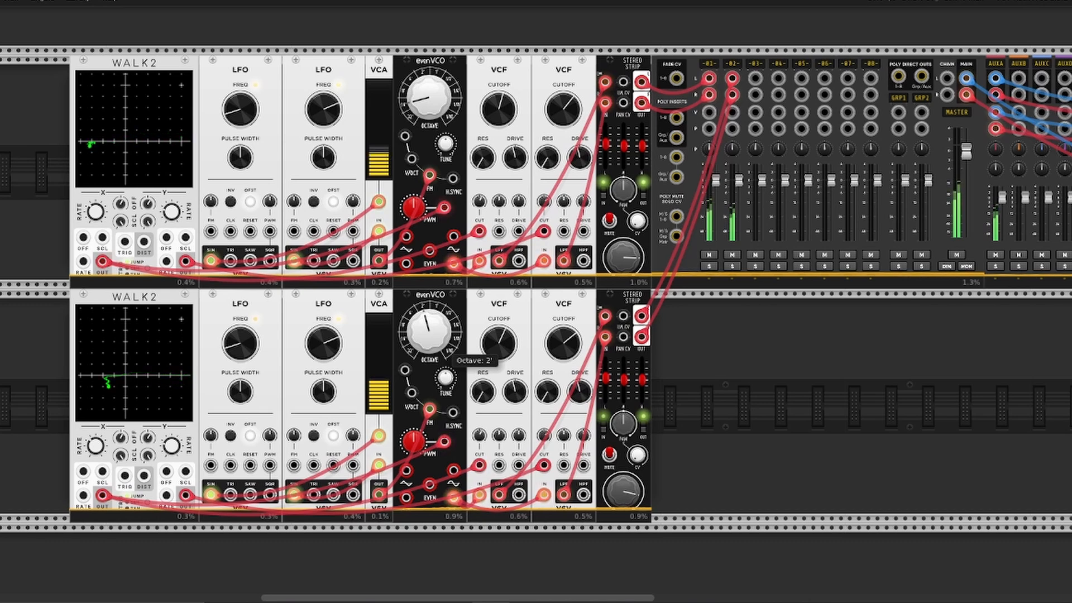
drag(429, 330, 429, 320)
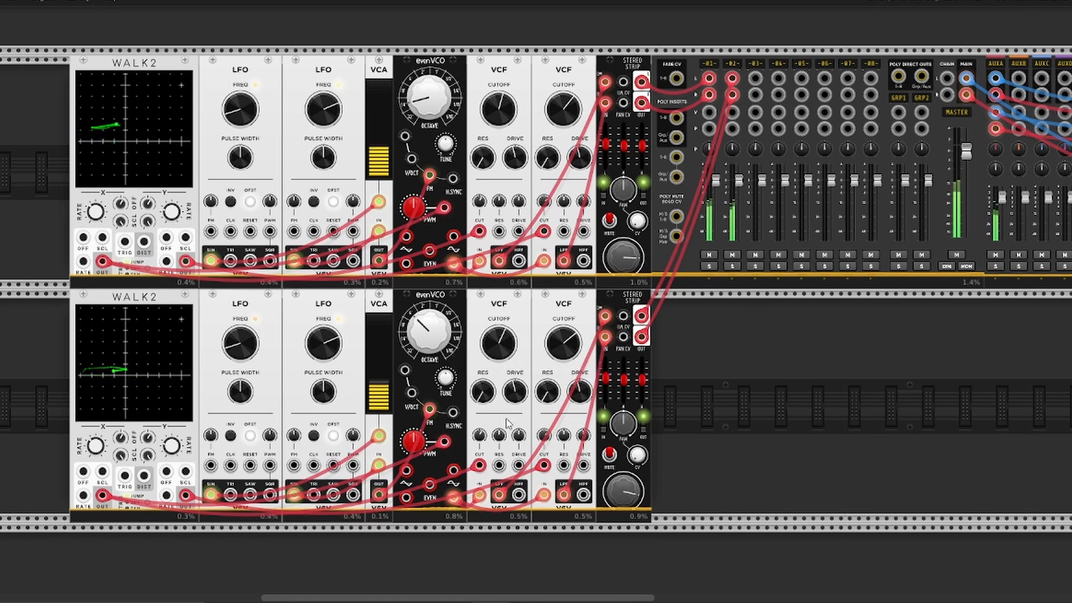
mouse_move(545, 441)
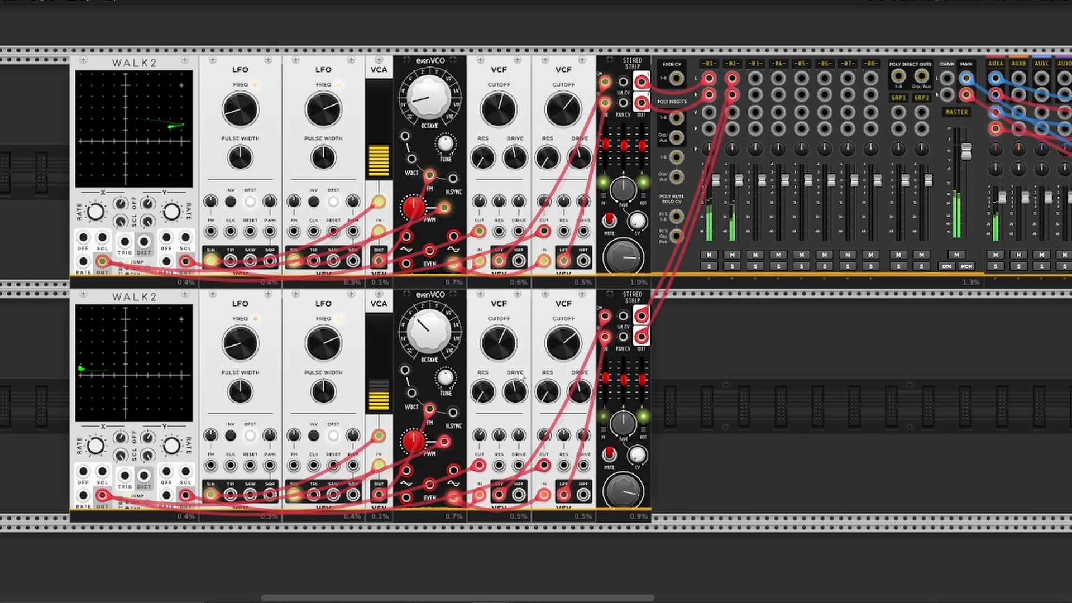
Step: Raise both VCF cutoffs and both LFO frequencies in the duplicated voice
mouse_move(503, 349)
drag(567, 342, 522, 347)
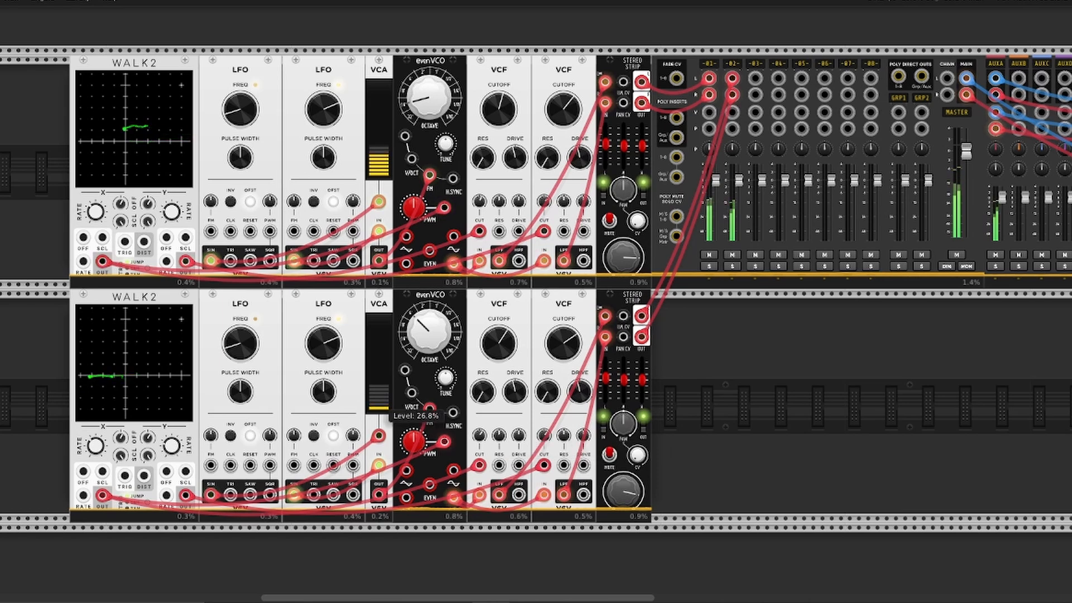
drag(330, 351, 330, 328)
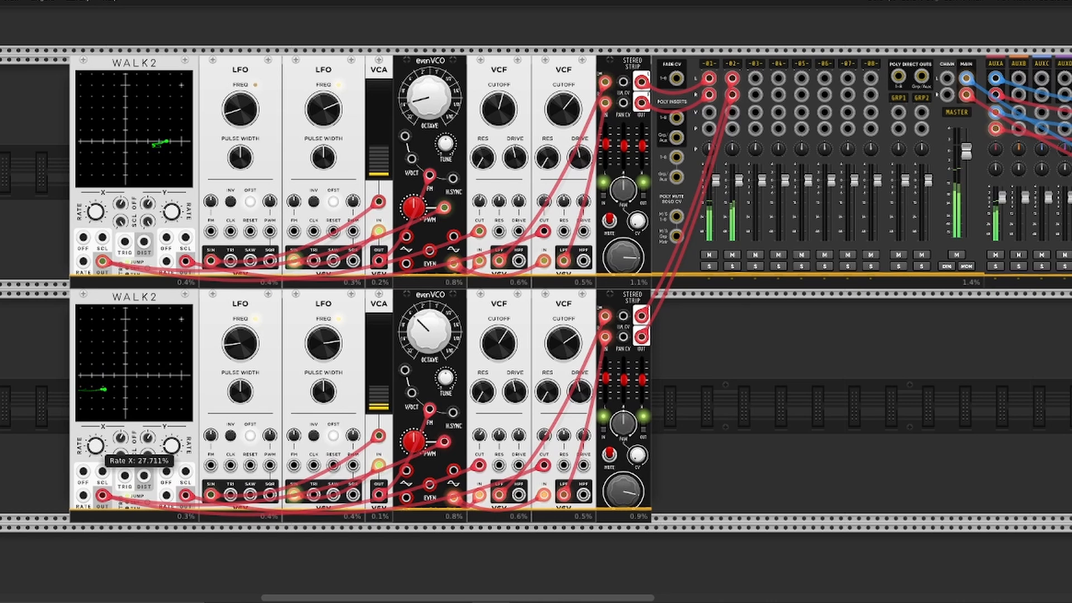
Step: Fine-tune the duplicated voice's WALK2 X rate, Even VCO pulse width and Stereo Strip low shelf gain
drag(96, 446, 95, 446)
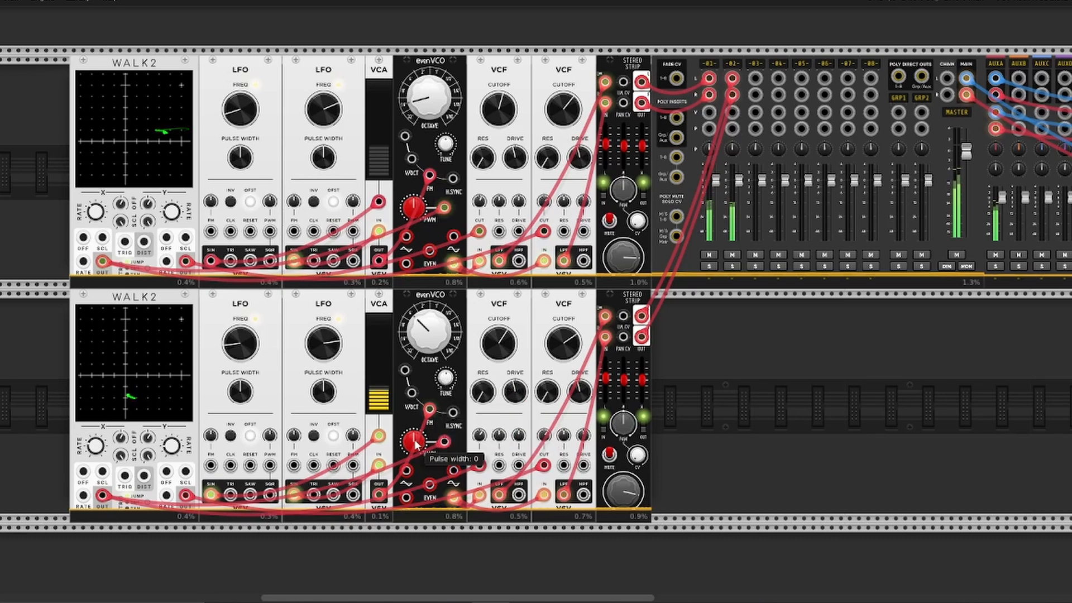
drag(414, 450, 414, 442)
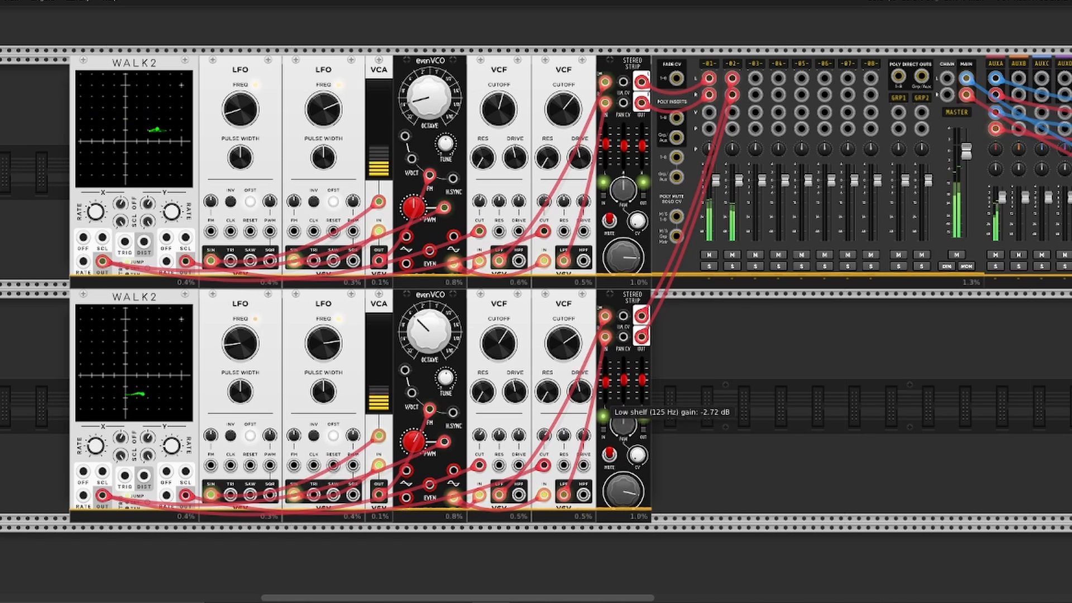
drag(607, 385, 607, 383)
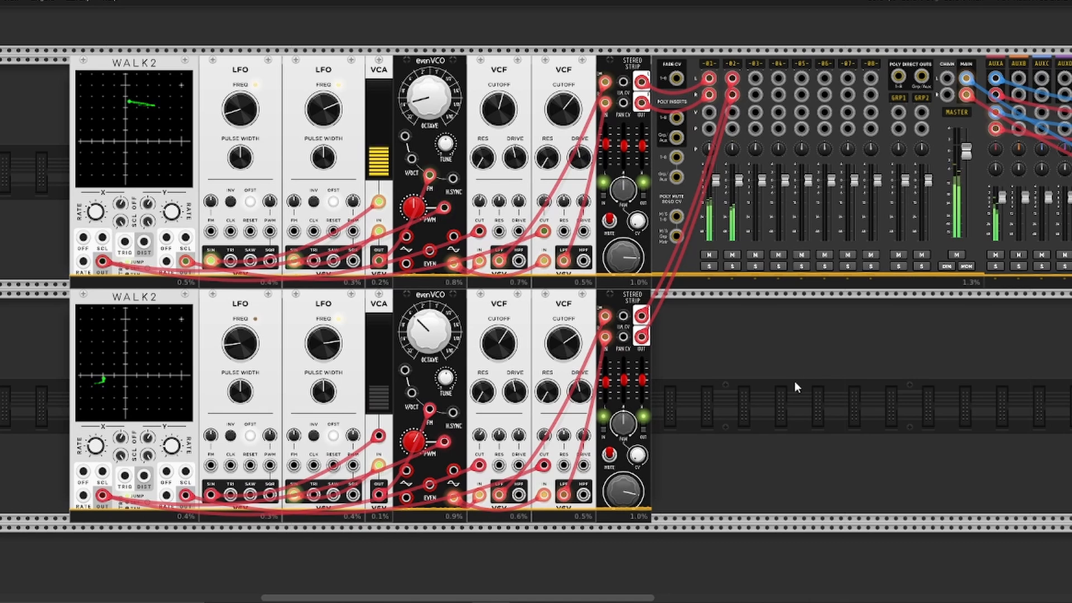
Step: Adjust the FM amounts of both voices' first LFOs and cross-patch each one's triangle output into the other's FM input
mouse_move(631, 596)
mouse_down()
mouse_move(756, 592)
mouse_move(629, 595)
mouse_move(648, 592)
mouse_up()
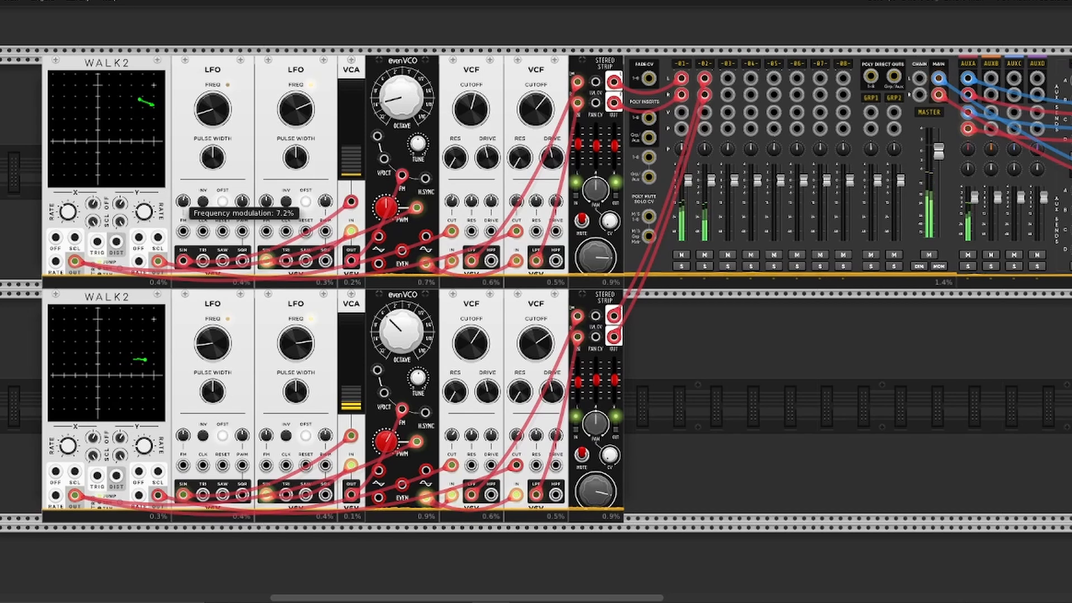
drag(188, 441, 188, 435)
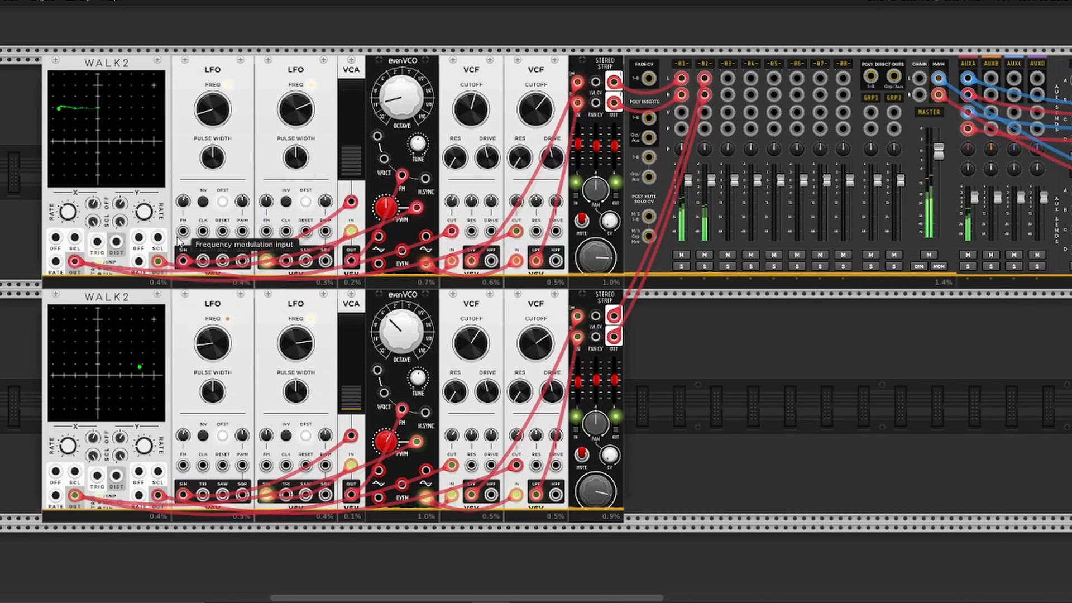
drag(184, 231, 206, 496)
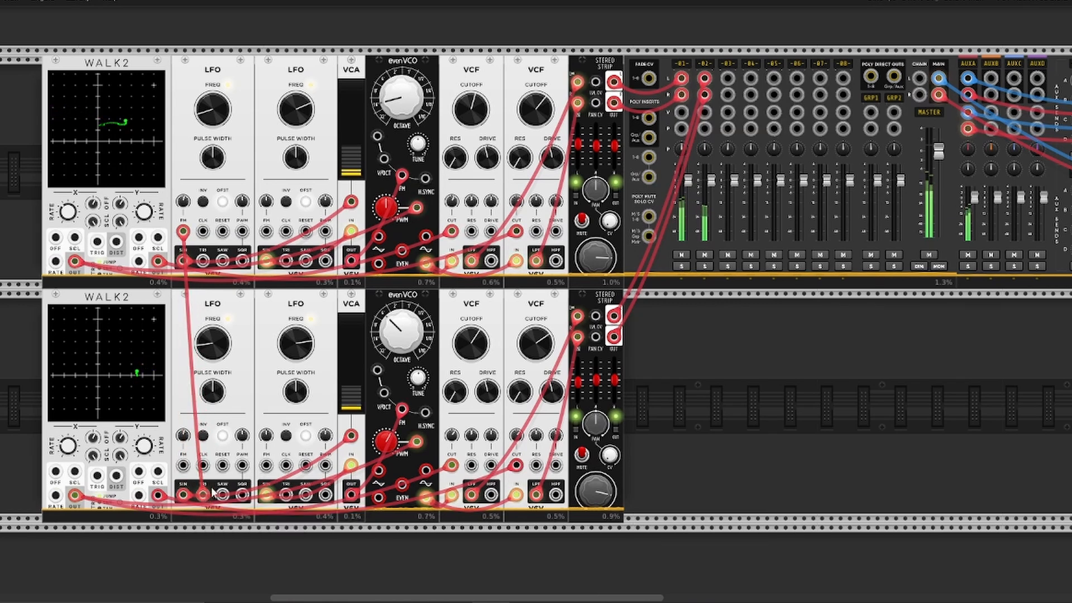
drag(203, 261, 187, 462)
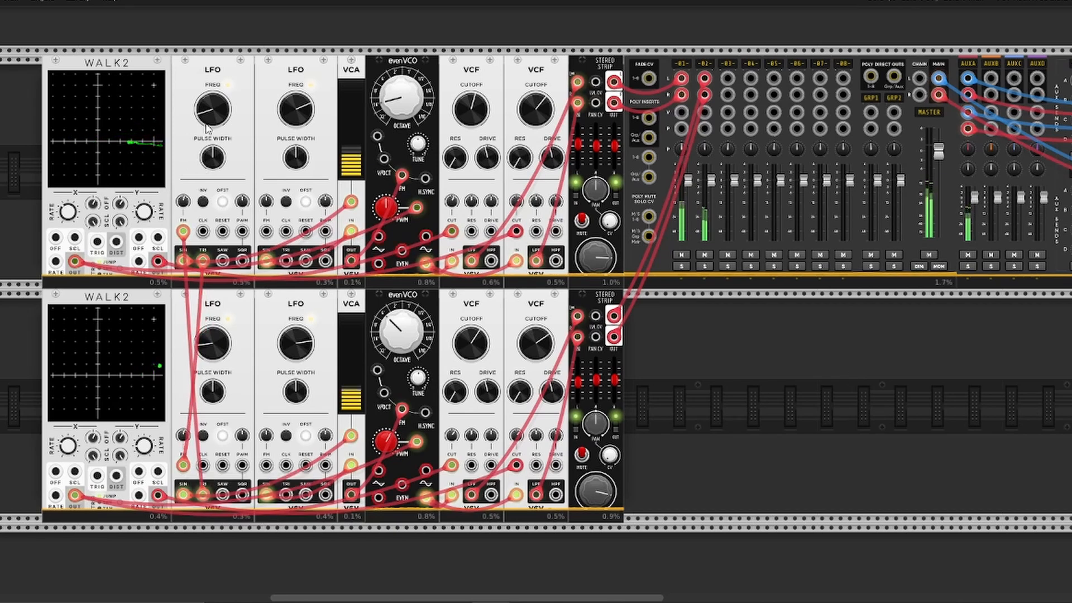
Step: Set the original voice's Stereo Strip gain to -9.3253 dB and its VCF cutoffs to 326.83 Hz and 465.84 Hz
mouse_move(215, 121)
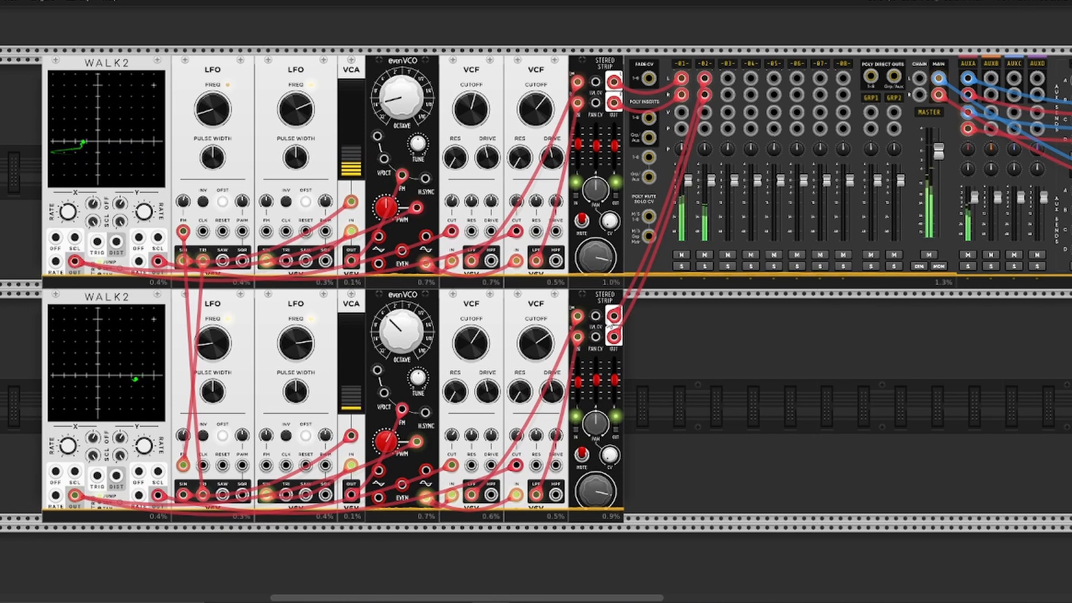
mouse_move(597, 260)
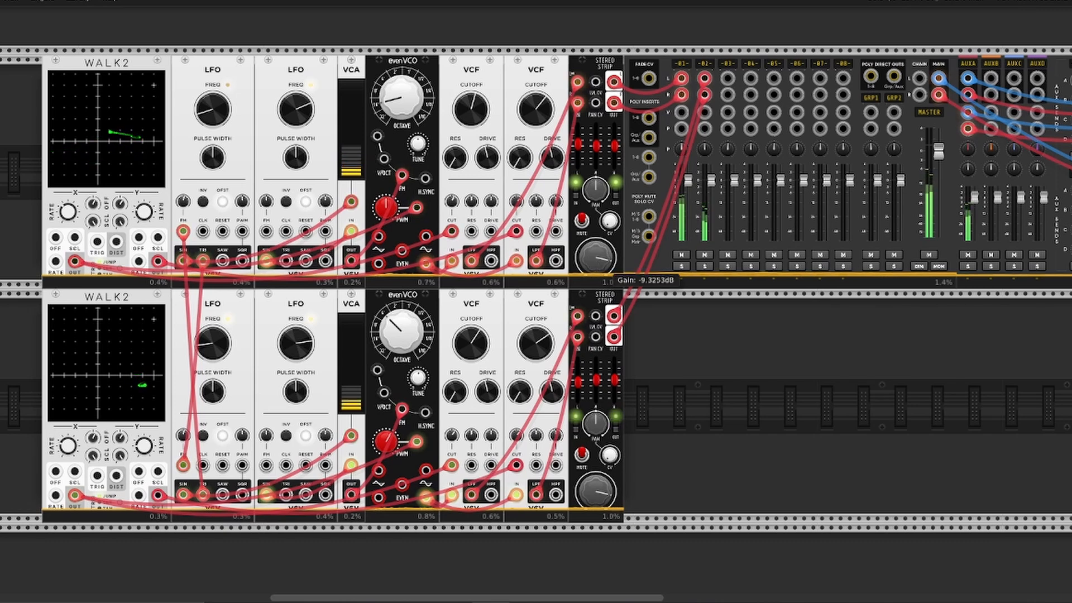
mouse_move(597, 494)
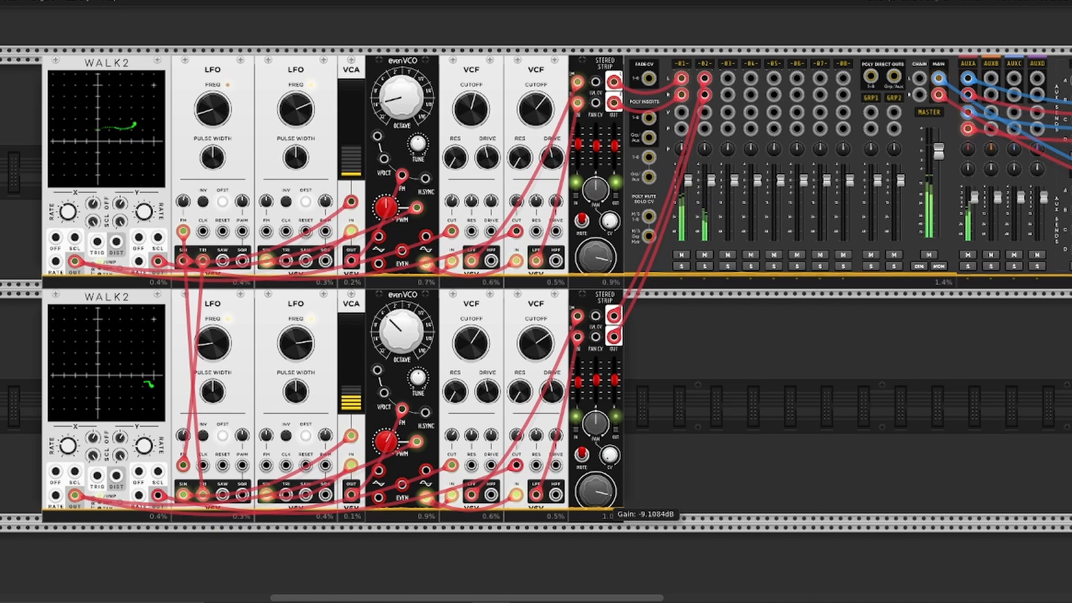
mouse_move(478, 120)
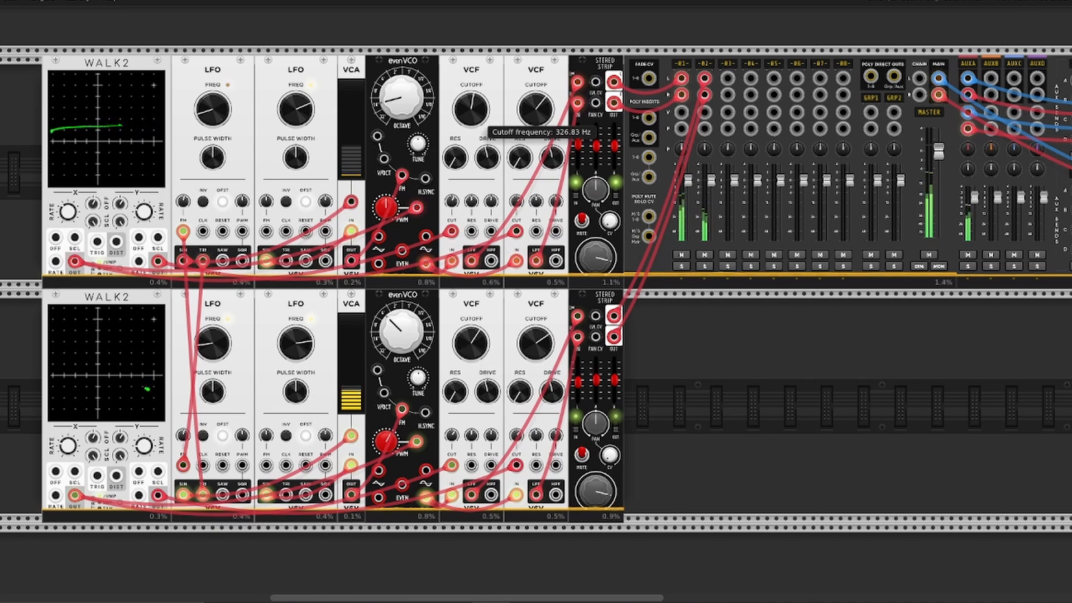
mouse_move(548, 112)
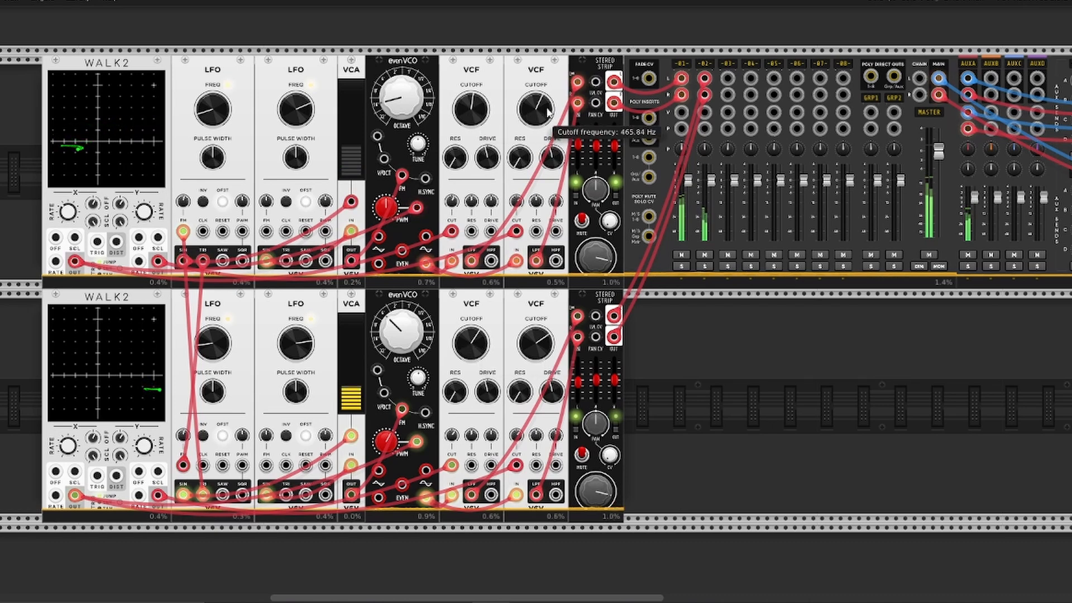
Step: Set the drive of the duplicated voice's second VCF to 105.54% and adjust the resonance of both its filters
mouse_move(546, 403)
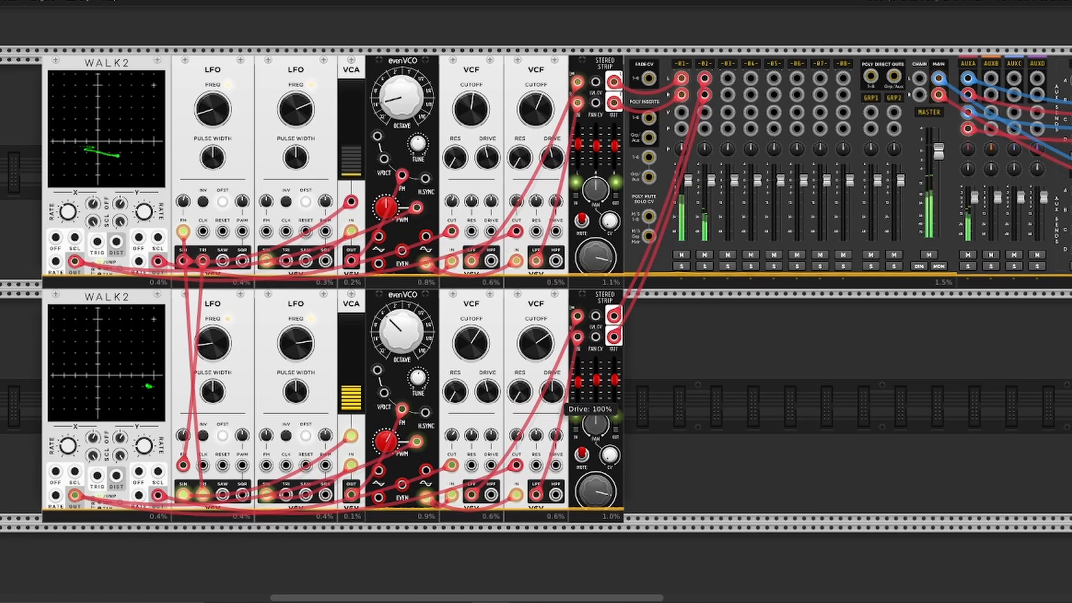
drag(546, 403, 546, 400)
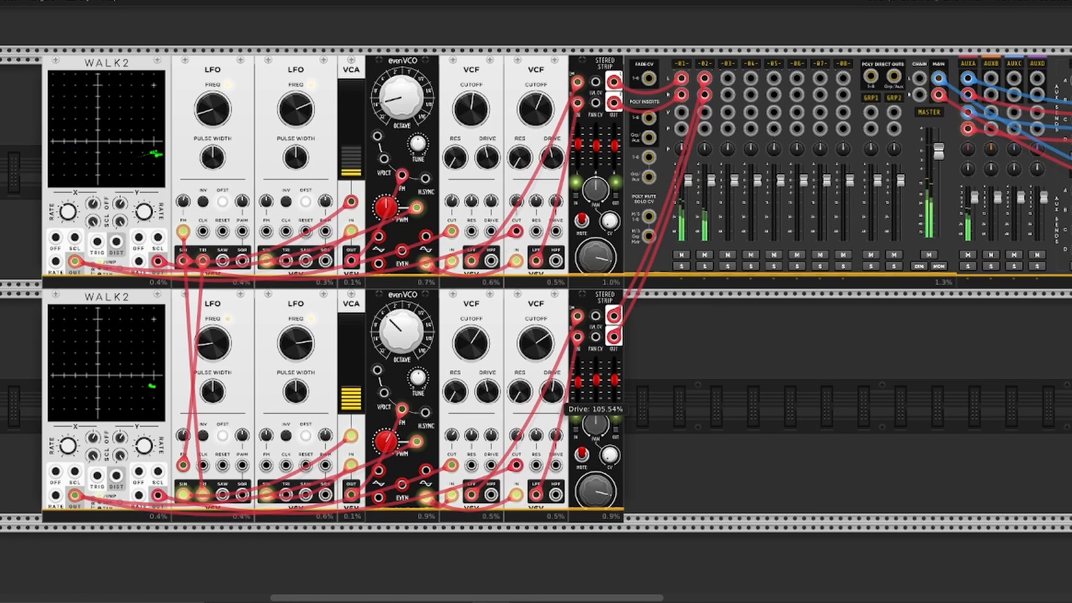
mouse_move(520, 392)
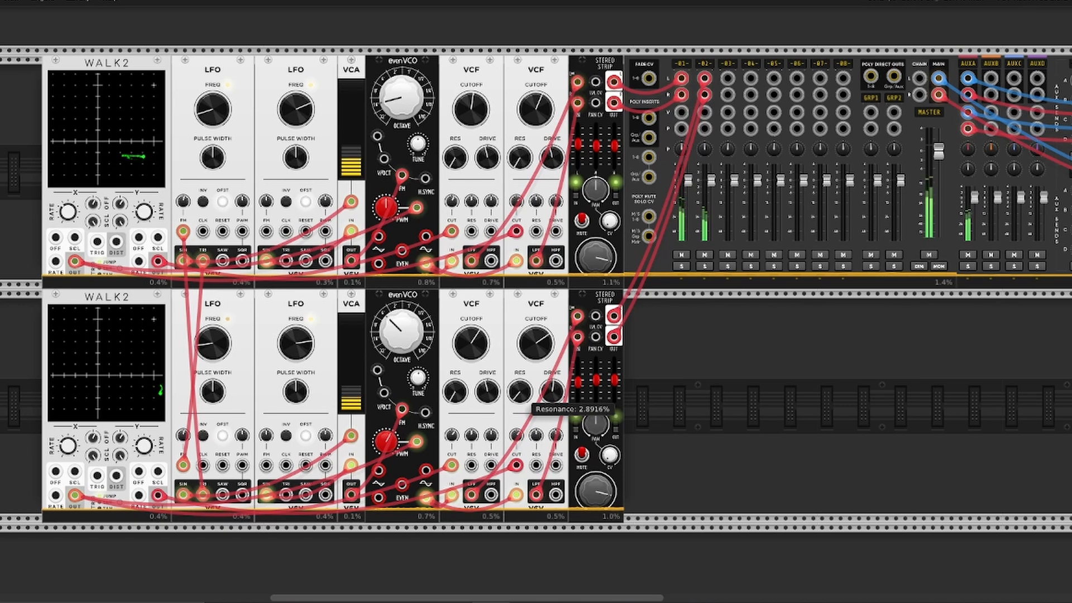
mouse_move(520, 392)
mouse_down()
mouse_move(520, 353)
mouse_move(522, 396)
mouse_up()
mouse_move(457, 393)
mouse_down()
mouse_move(457, 348)
mouse_move(456, 373)
mouse_up()
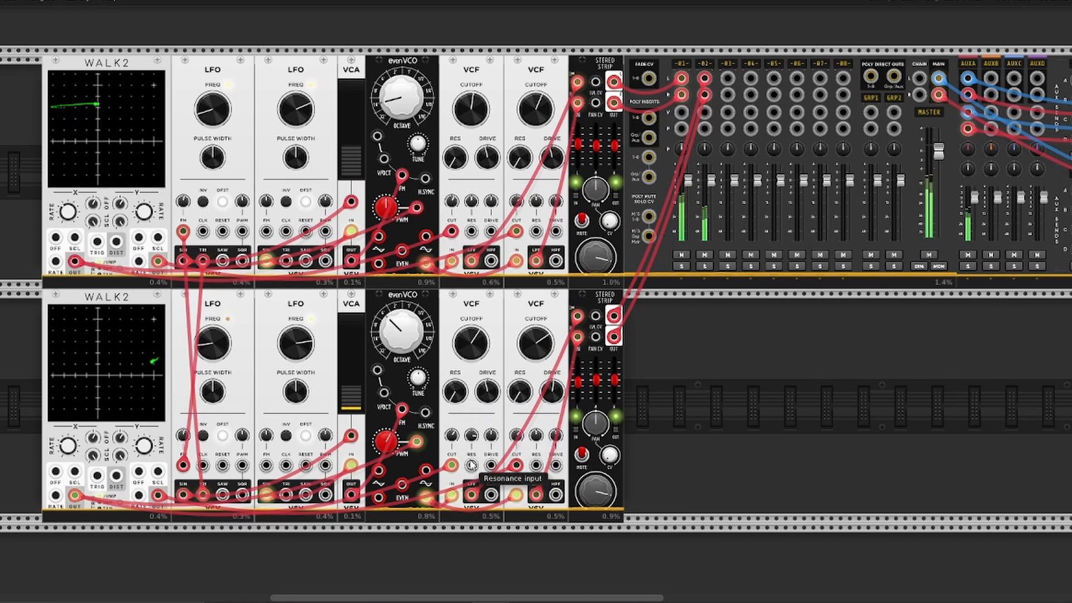
Step: Patch the original WALK2's X output into the resonance input of the duplicated voice's first VCF with resonance CV at 90.667%
drag(472, 465, 75, 262)
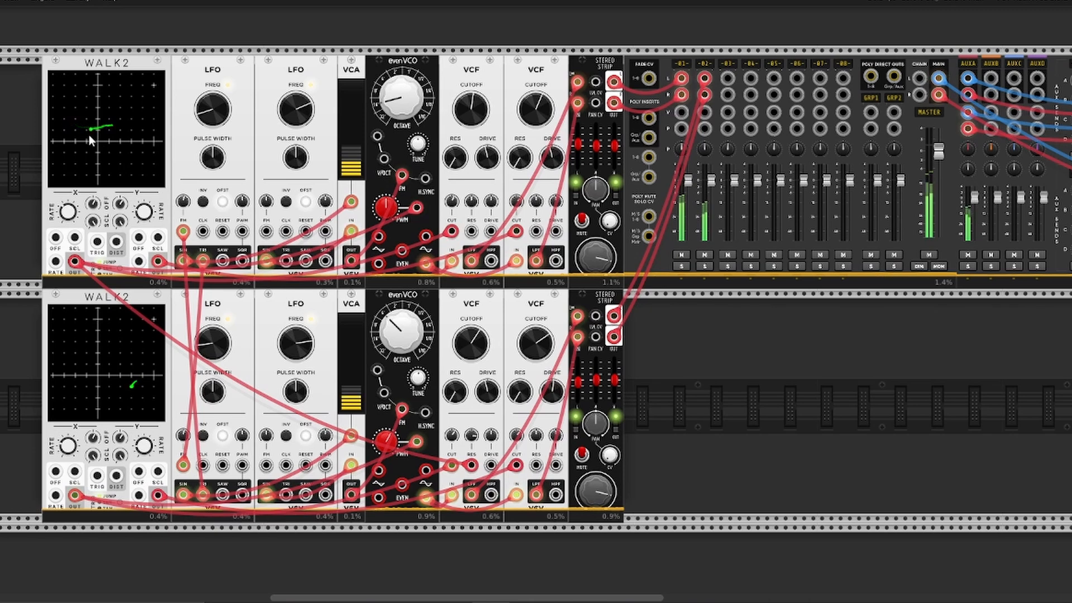
mouse_move(471, 436)
drag(472, 437, 472, 435)
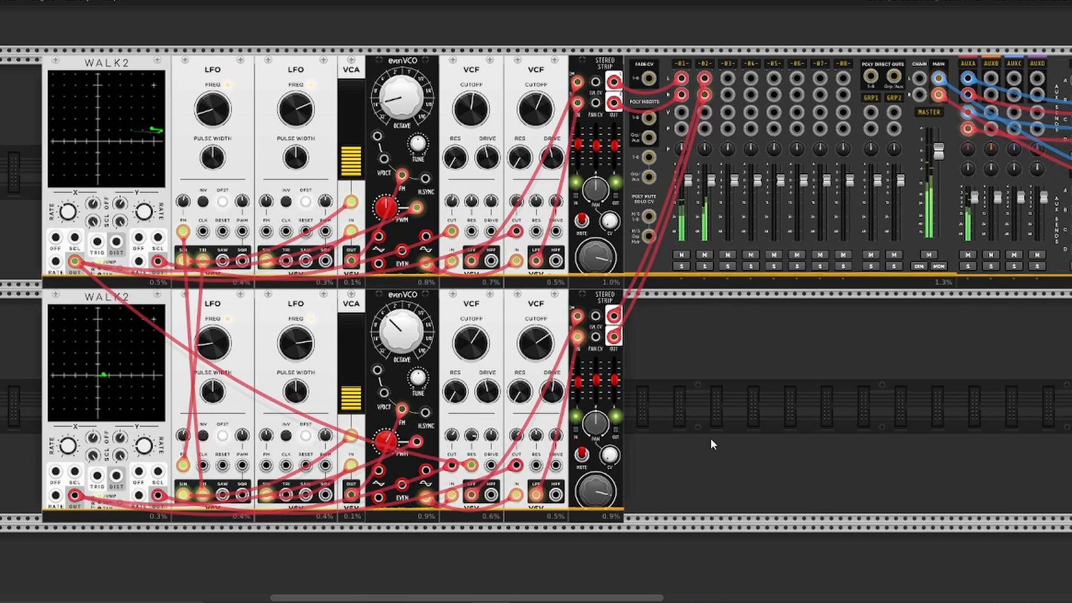
drag(472, 436, 471, 432)
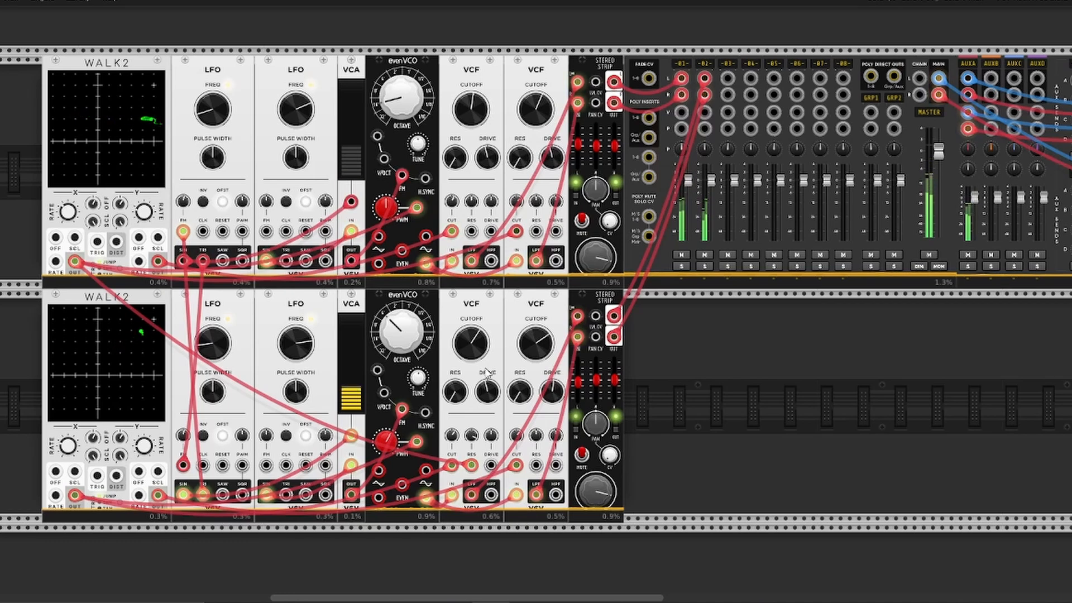
mouse_move(472, 438)
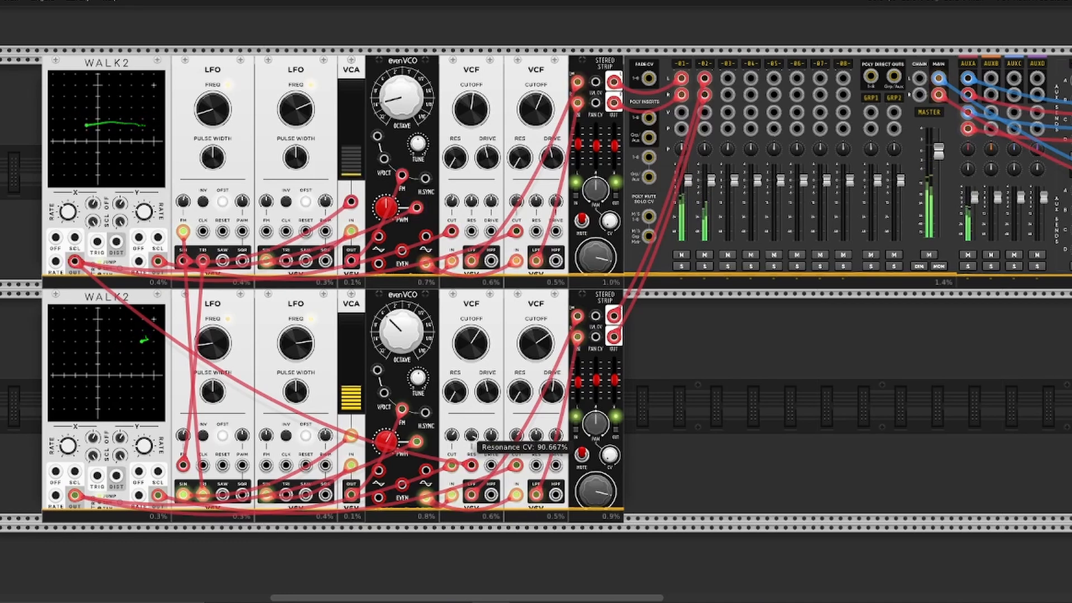
Step: Lower the base resonance of the duplicated voice's first VCF to about 40%
mouse_move(459, 394)
mouse_move(458, 393)
mouse_down()
mouse_move(458, 346)
mouse_move(458, 396)
mouse_up()
mouse_move(484, 403)
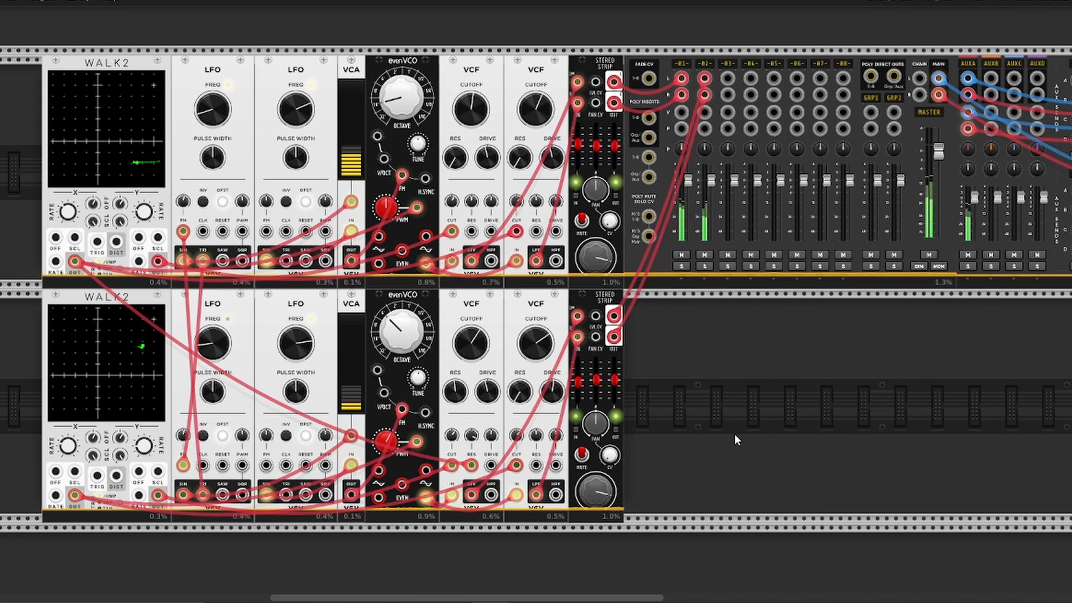
drag(456, 391, 456, 400)
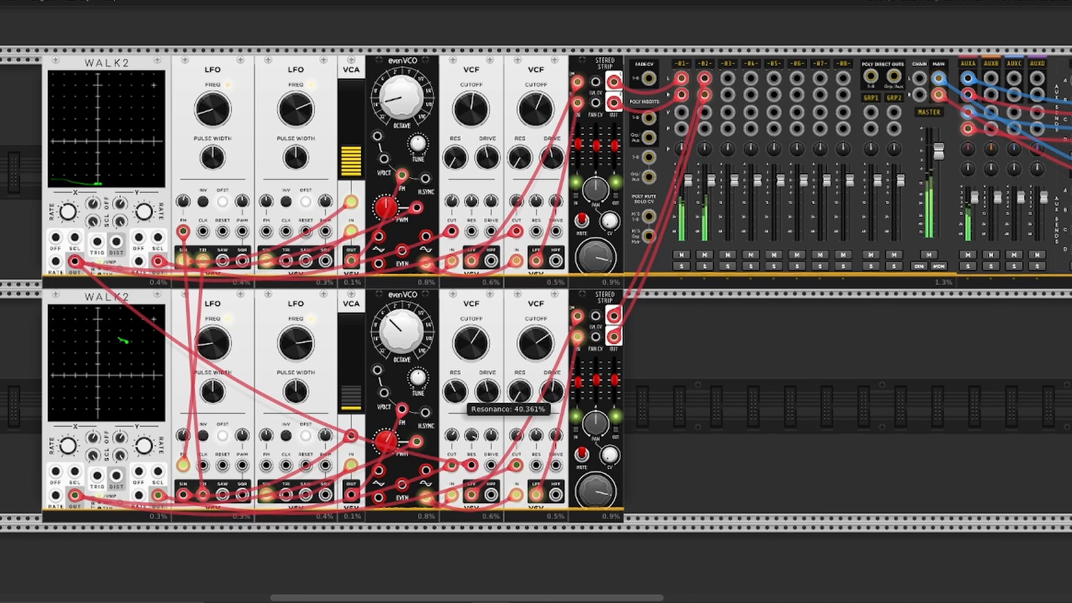
drag(456, 400, 455, 401)
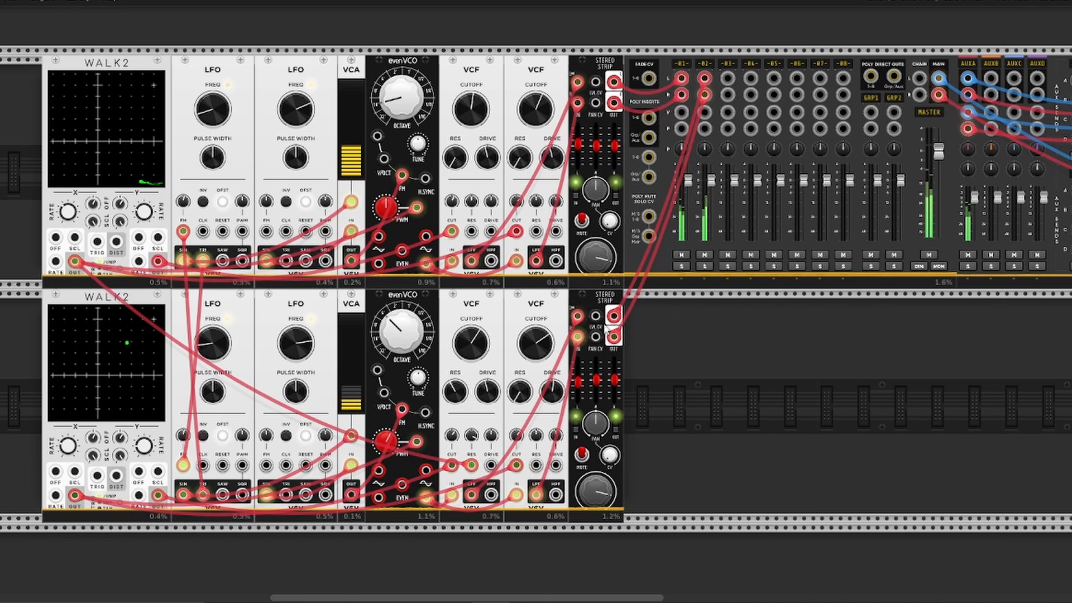
Step: Lower the cutoff of the duplicated voice's second VCF and slightly raise the resonance of the original voice's second VCF
mouse_move(614, 380)
mouse_move(540, 360)
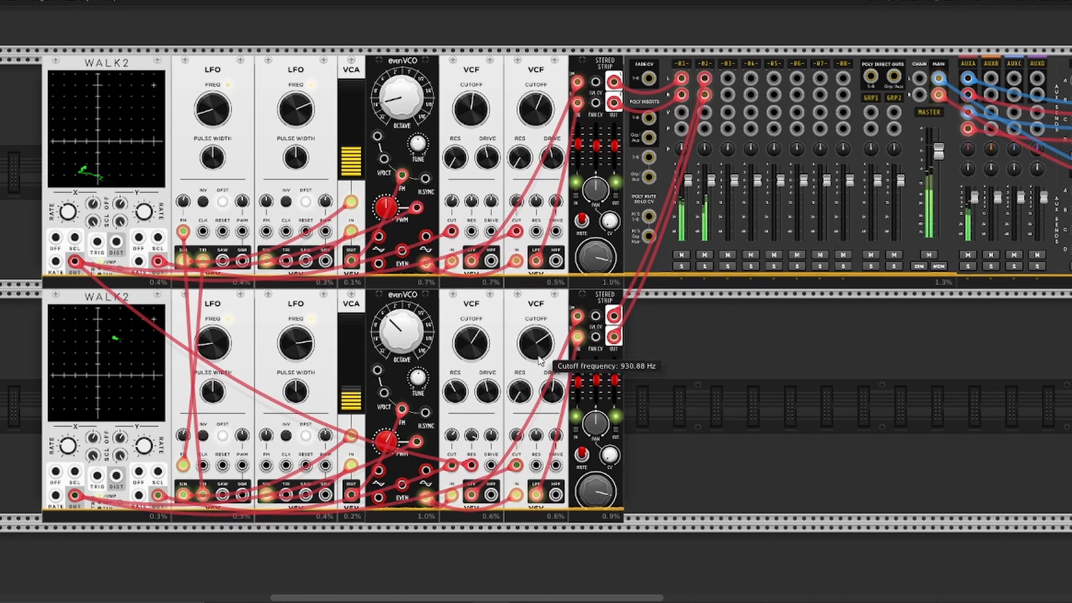
drag(540, 353, 540, 366)
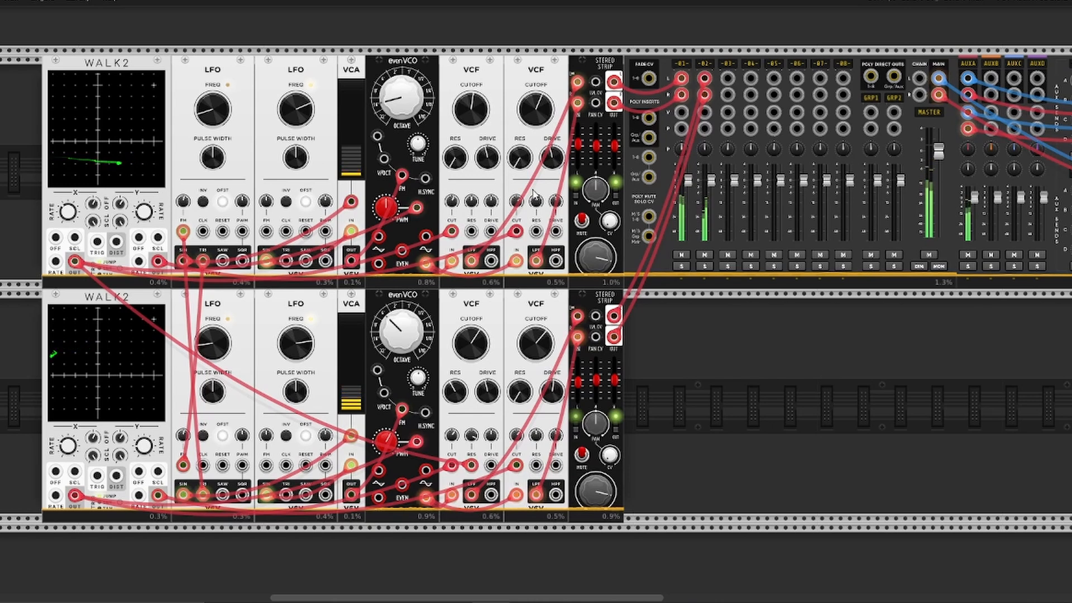
mouse_move(524, 160)
mouse_down()
mouse_move(522, 67)
mouse_move(522, 154)
mouse_up()
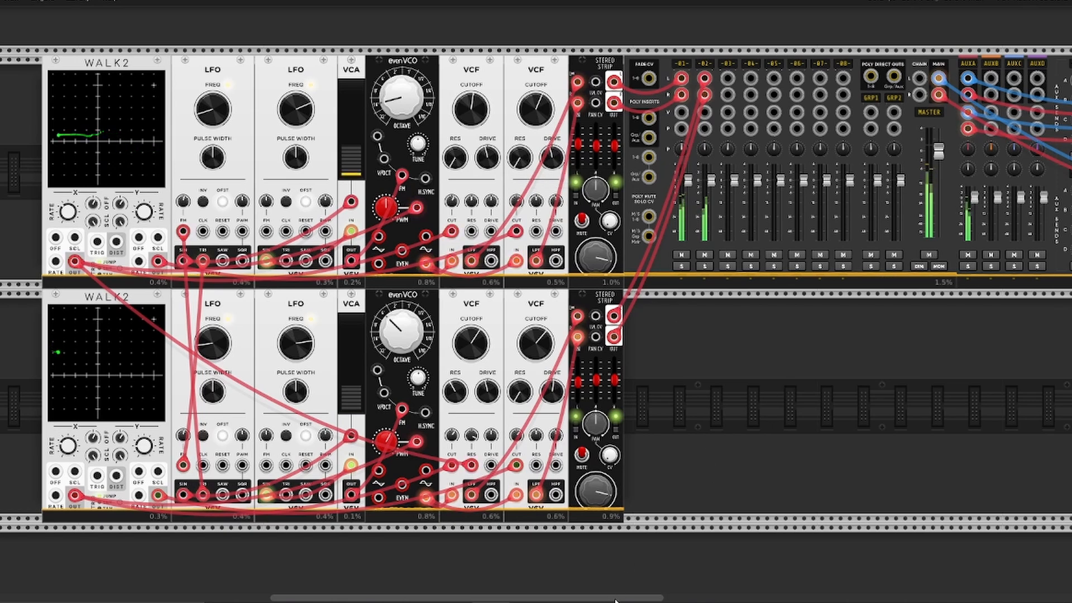
Step: Rebalance the two voices by setting the duplicated Stereo Strip's gain to -12.434 dB and readjusting the original strip's gain
mouse_move(617, 597)
mouse_down()
mouse_move(794, 601)
mouse_move(631, 600)
mouse_up()
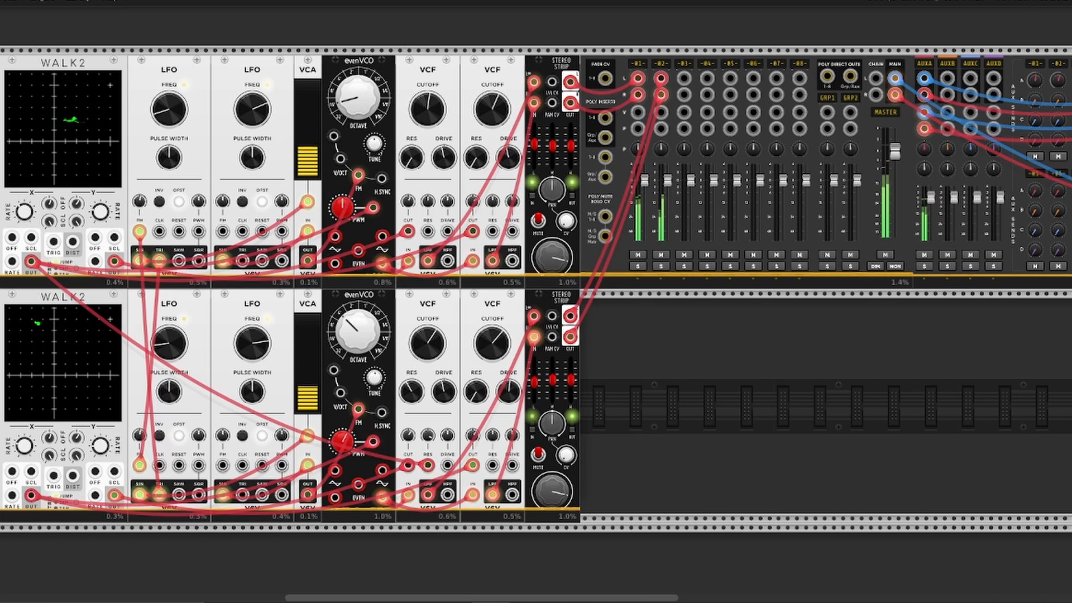
scroll(536, 297, up, 1)
scroll(536, 298, down, 1)
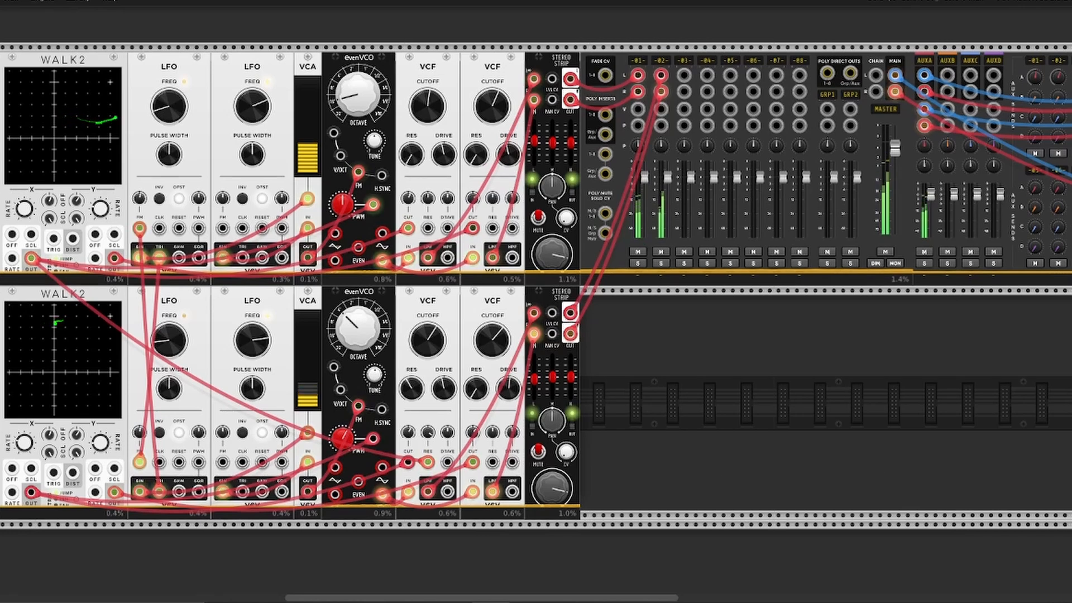
scroll(724, 467, up, 1)
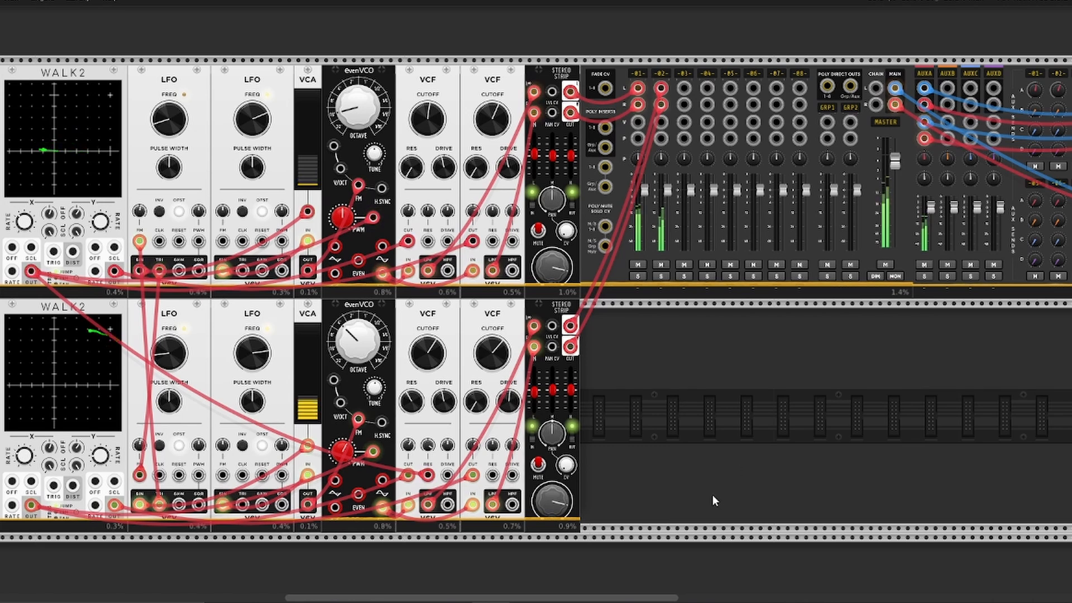
drag(560, 274, 560, 283)
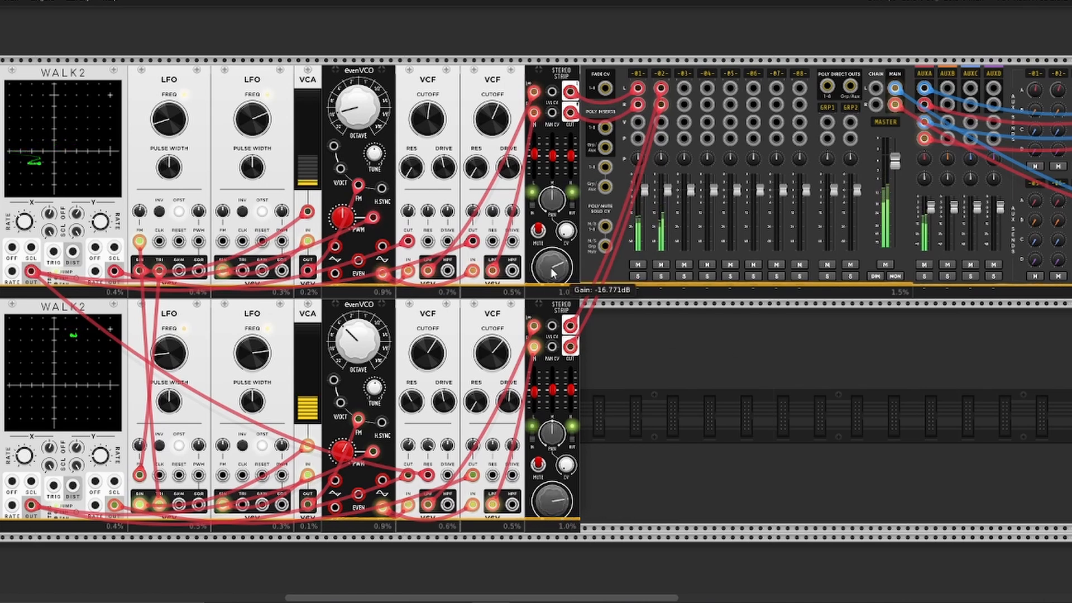
drag(552, 272, 552, 264)
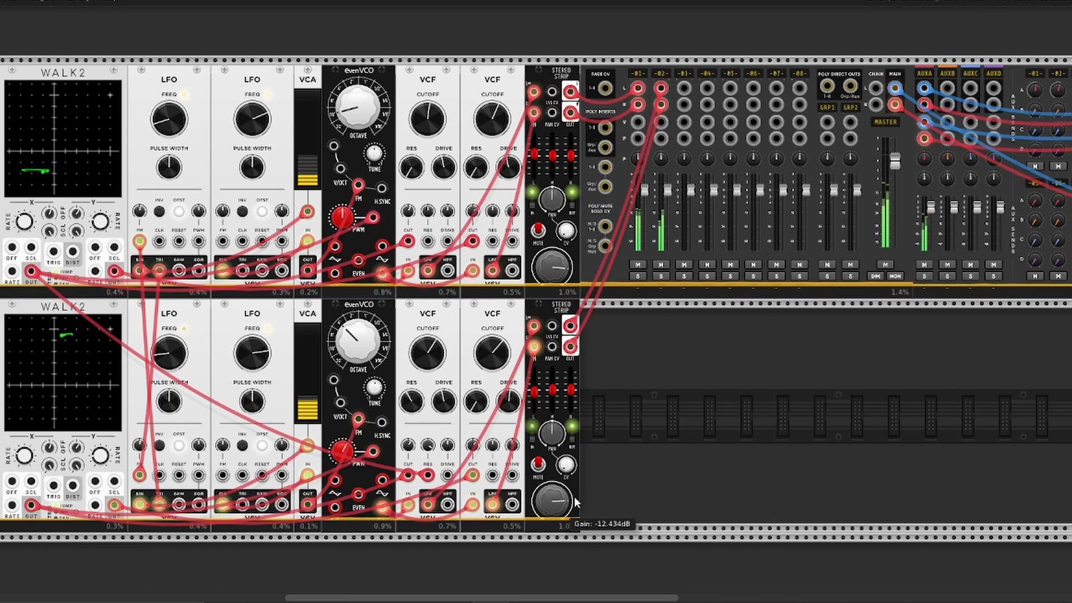